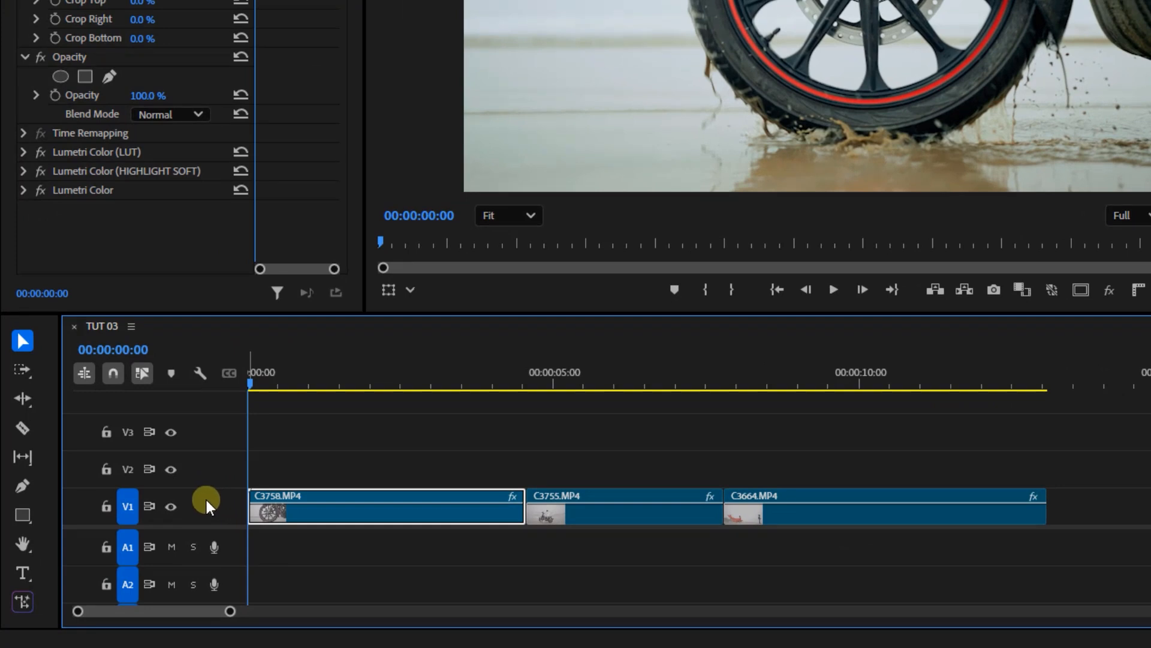
Enlarge the V1 video track vertically so its clip thumbnails and clip lines are easy to work with
double_click(208, 499)
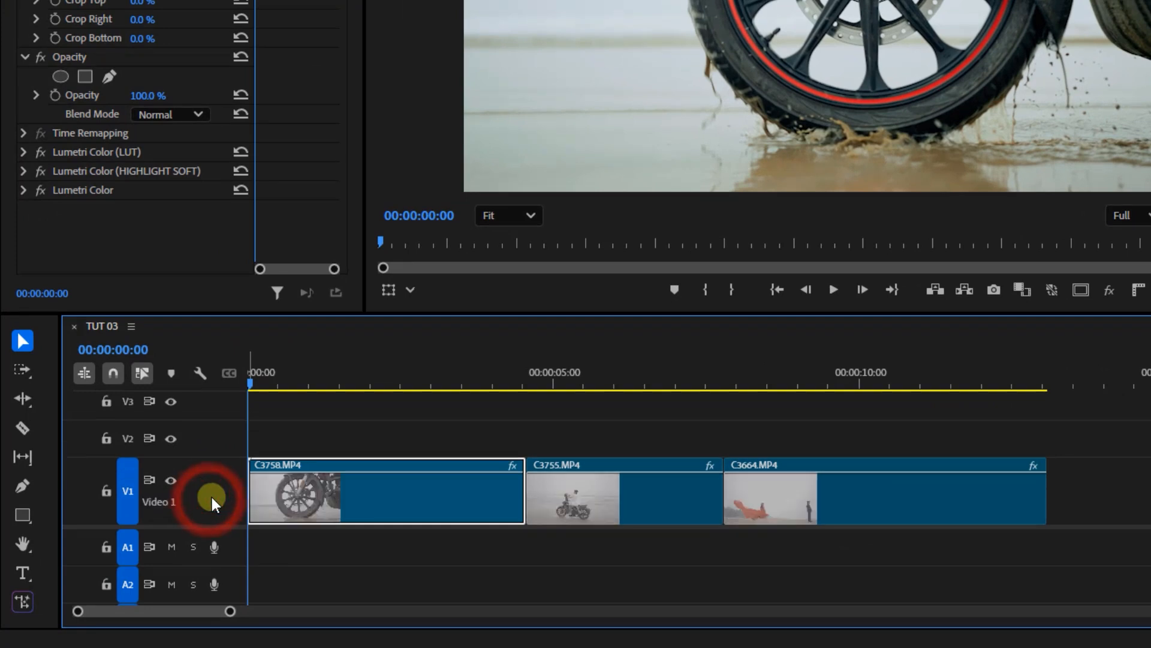
double_click(210, 495)
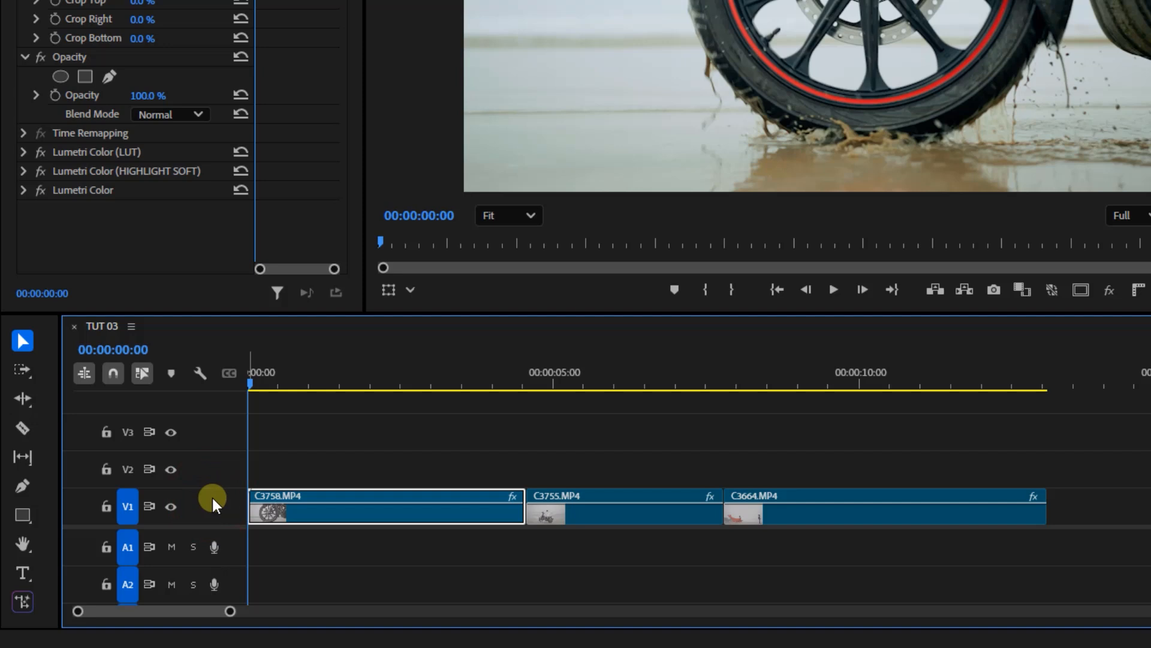
double_click(213, 497)
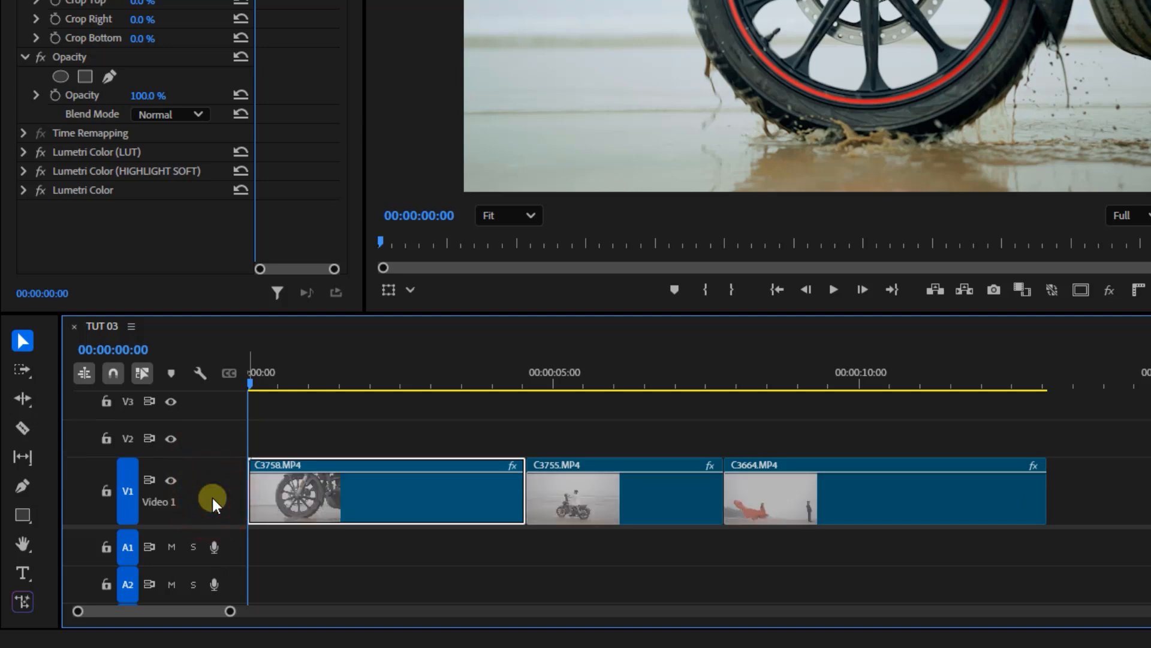
key("alt")
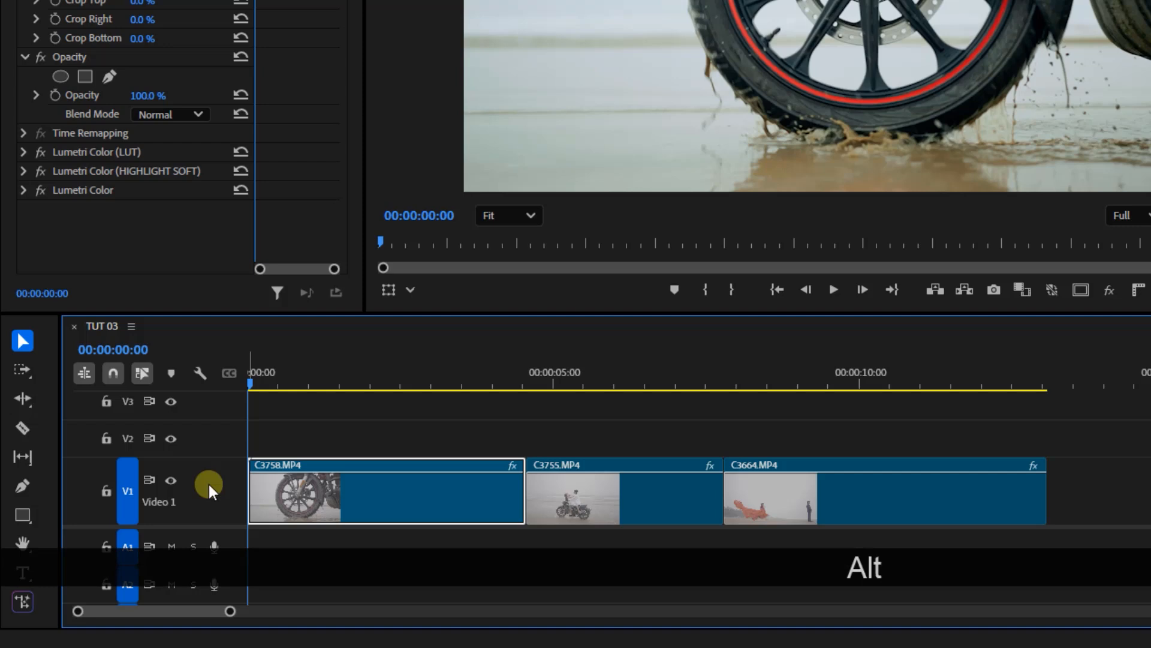
scroll(209, 484, "up", 3)
scroll(209, 484, "up", 3)
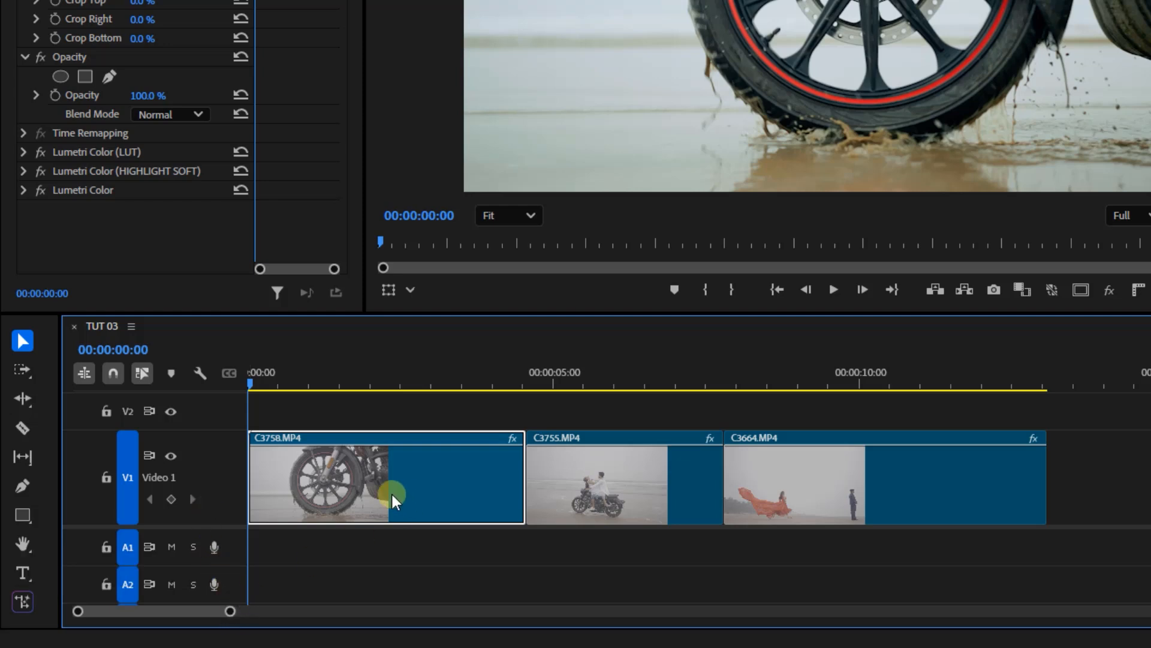
Try lowering the C3758.MP4 clip's opacity with its clip line, and bring it back to 100%
left_click_drag(465, 444, 464, 488)
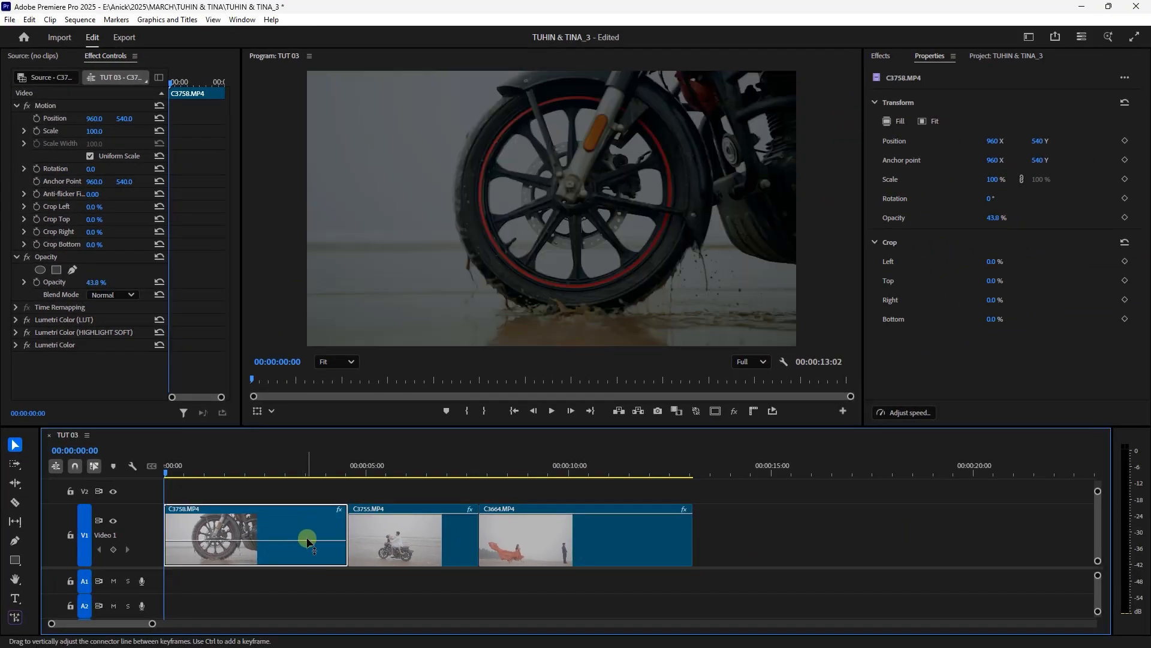
left_click_drag(302, 544, 301, 490)
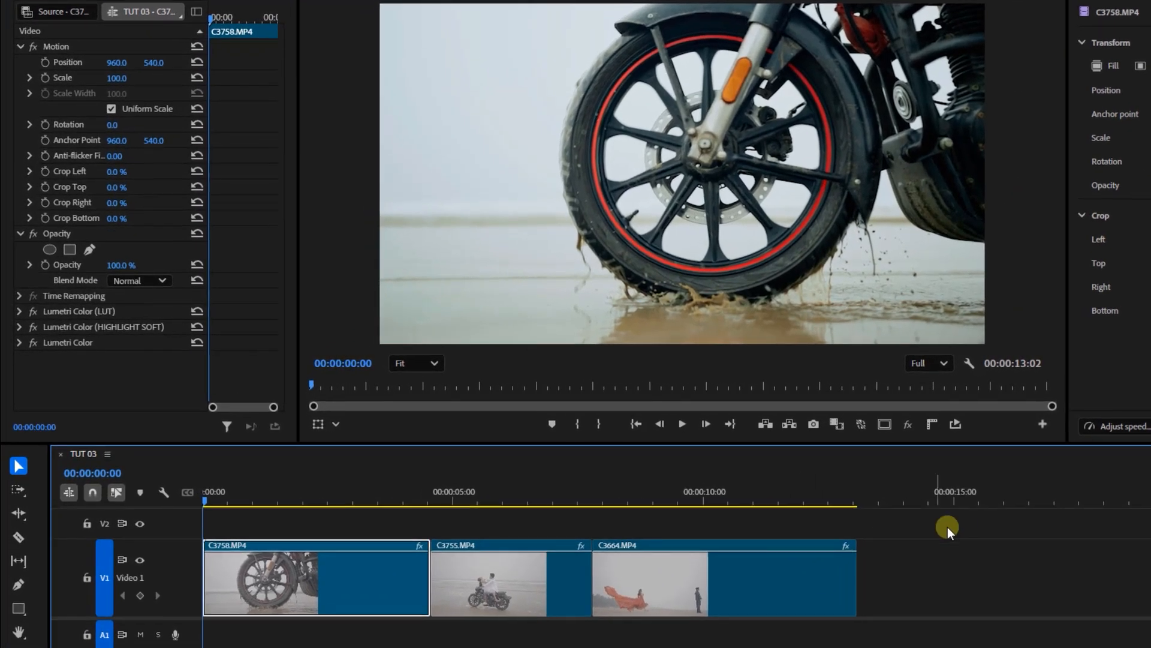
Move the C3755.MP4 and C3664.MP4 clips together about four seconds later on V1, leaving a gap after C3758.MP4
left_click_drag(777, 490, 446, 547)
left_click_drag(552, 594, 715, 581)
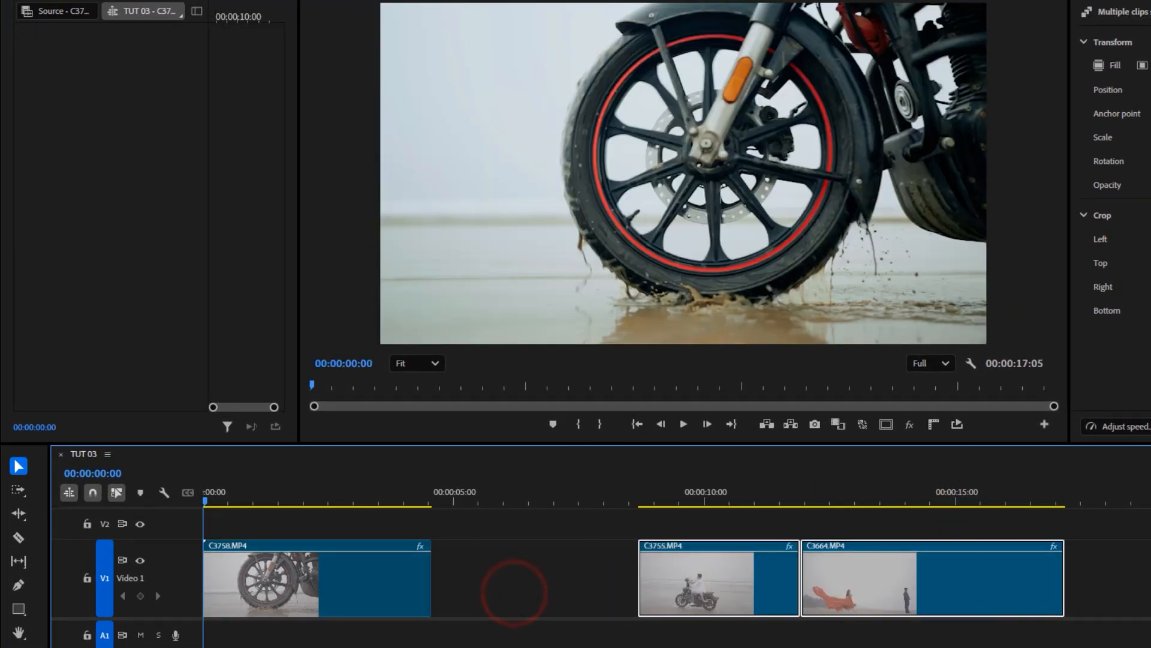
Display the Time Remapping Speed line on the C3758.MP4 clip
key("=")
key("=")
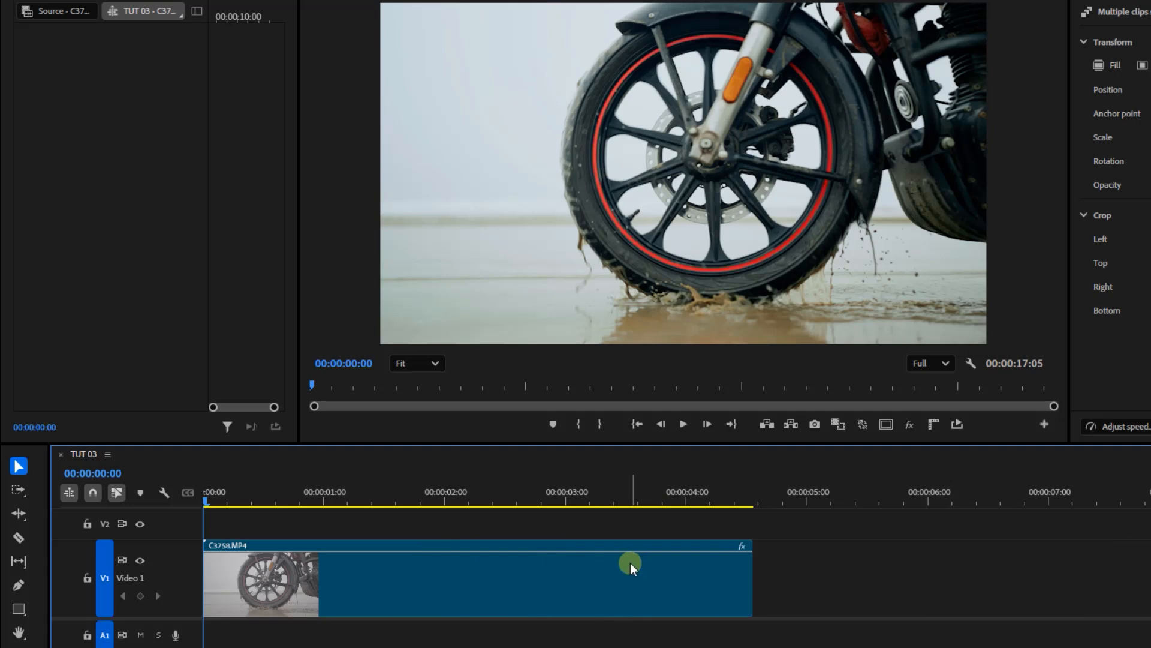
left_click(741, 546)
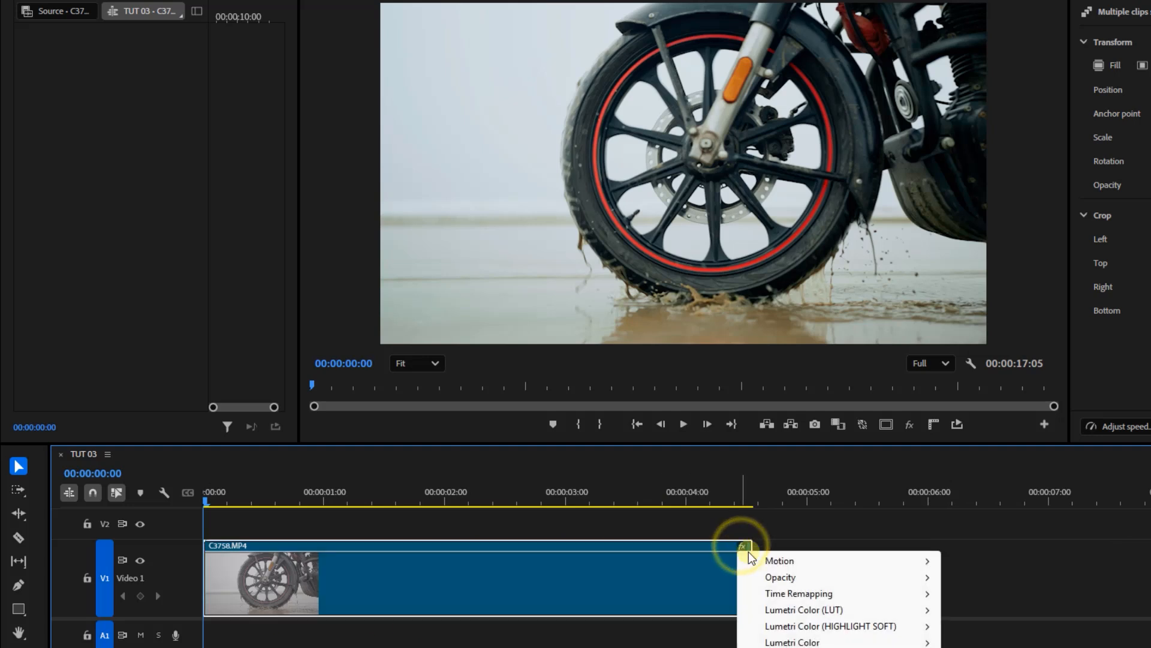
left_click(785, 593)
left_click(968, 593)
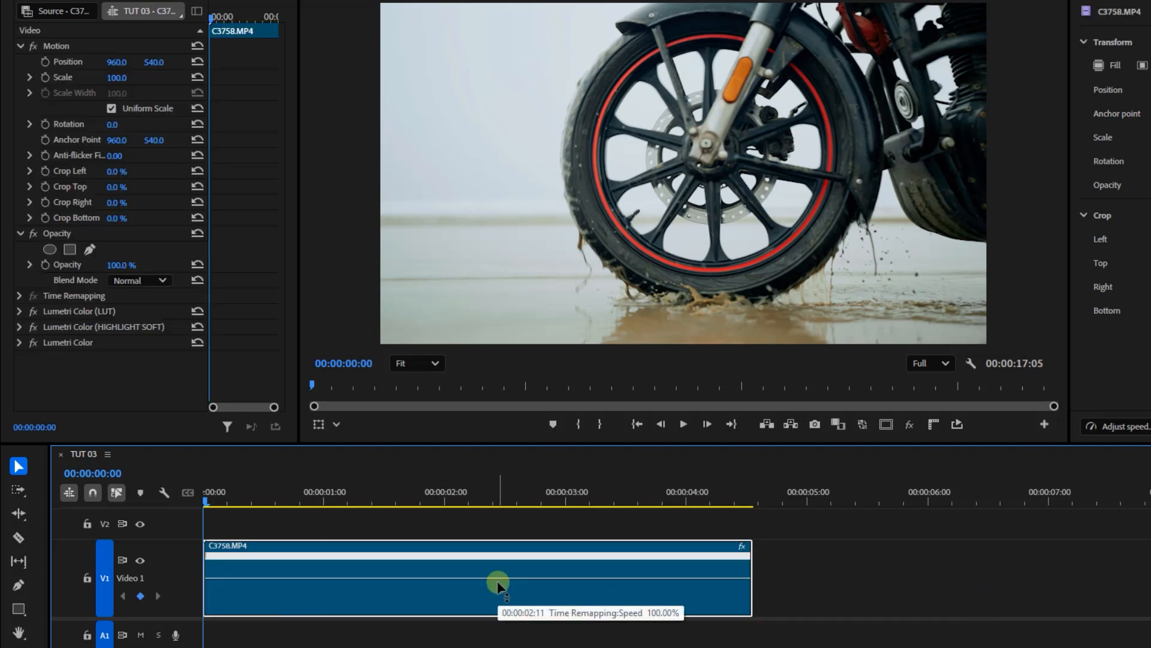
Try speeding up the whole C3758.MP4 clip with its Speed line, then slowing it below normal, and play back the changes
mouse_move(498, 578)
left_mouse_down()
mouse_move(462, 380)
mouse_move(499, 373)
left_mouse_up()
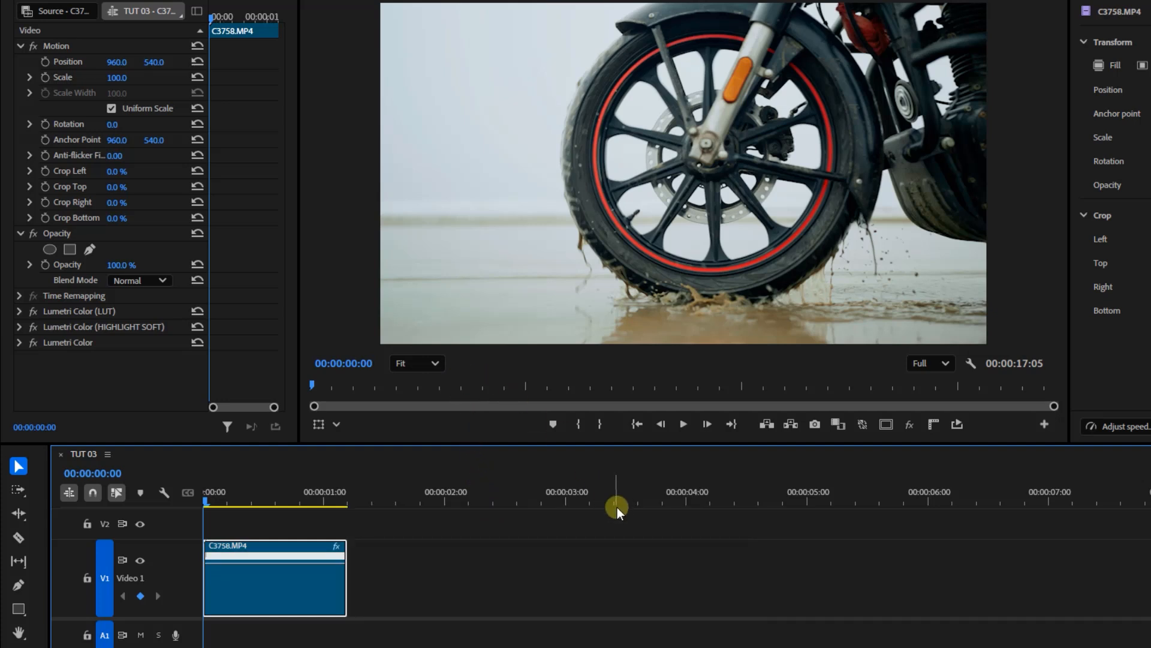
key("space")
mouse_move(330, 568)
left_mouse_down()
mouse_move(331, 588)
mouse_move(380, 581)
mouse_move(380, 565)
mouse_move(390, 615)
mouse_move(379, 621)
mouse_move(389, 630)
left_mouse_up()
key("space")
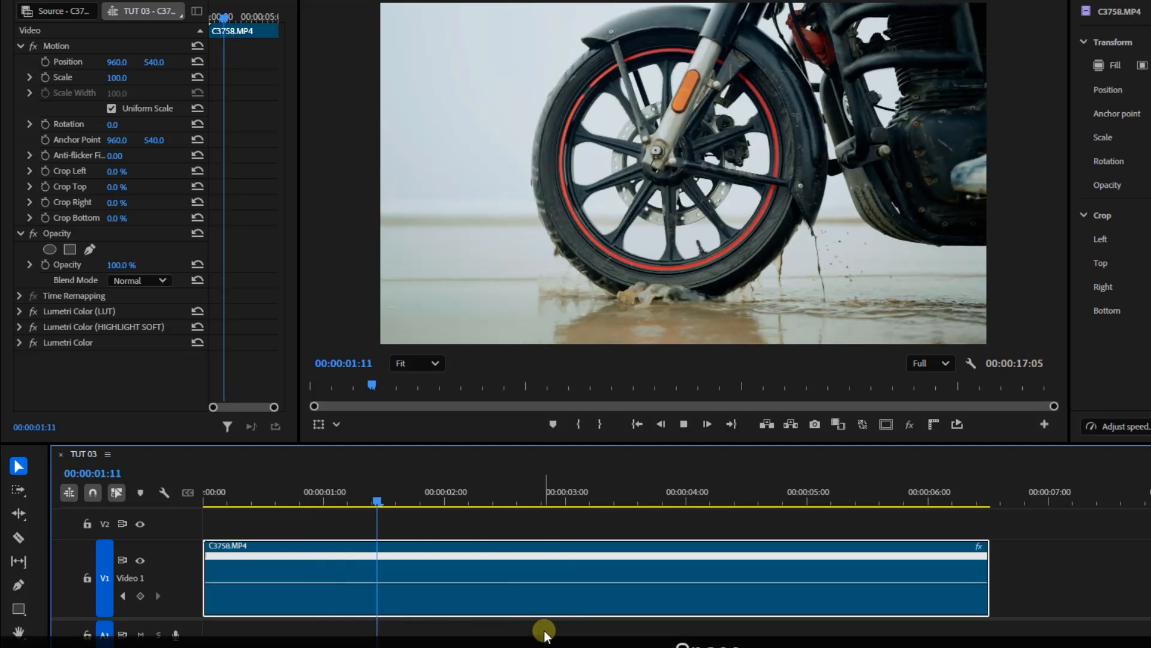
Return the C3758.MP4 clip's speed to 100% and play it from the start
left_click_drag(478, 584, 499, 561)
left_click_drag(420, 494, 198, 498)
key("space")
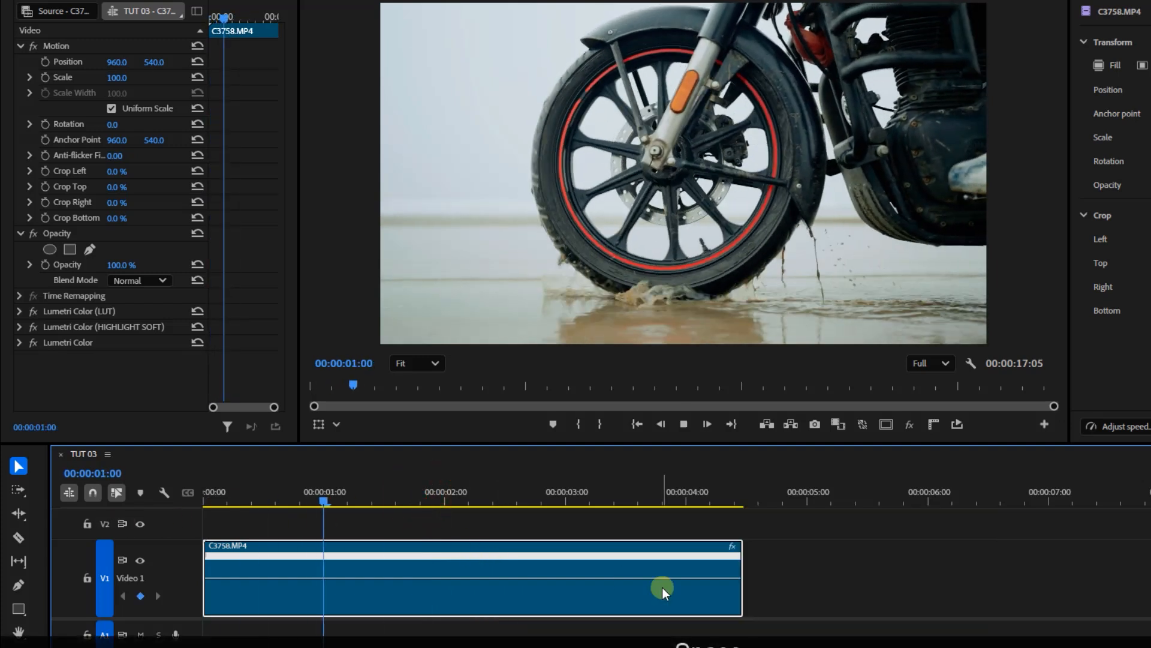
key("space")
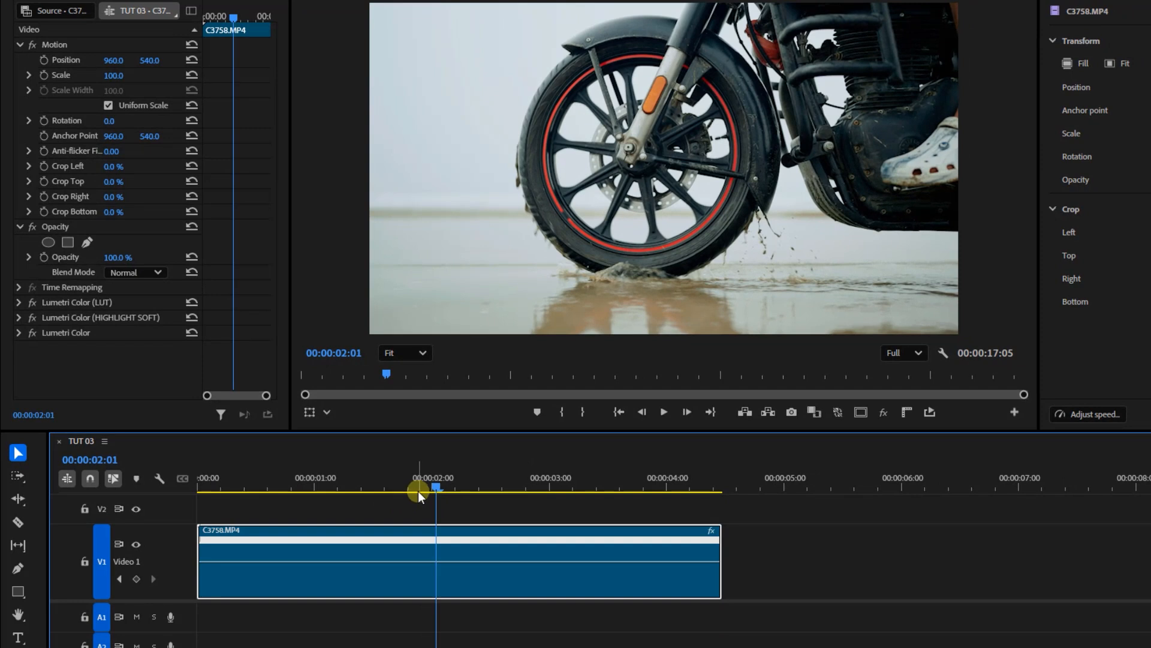
Add a speed keyframe on the Speed line of C3758.MP4 at 00:00:01:16
mouse_move(393, 478)
left_mouse_down()
mouse_move(172, 495)
mouse_move(199, 488)
left_mouse_up()
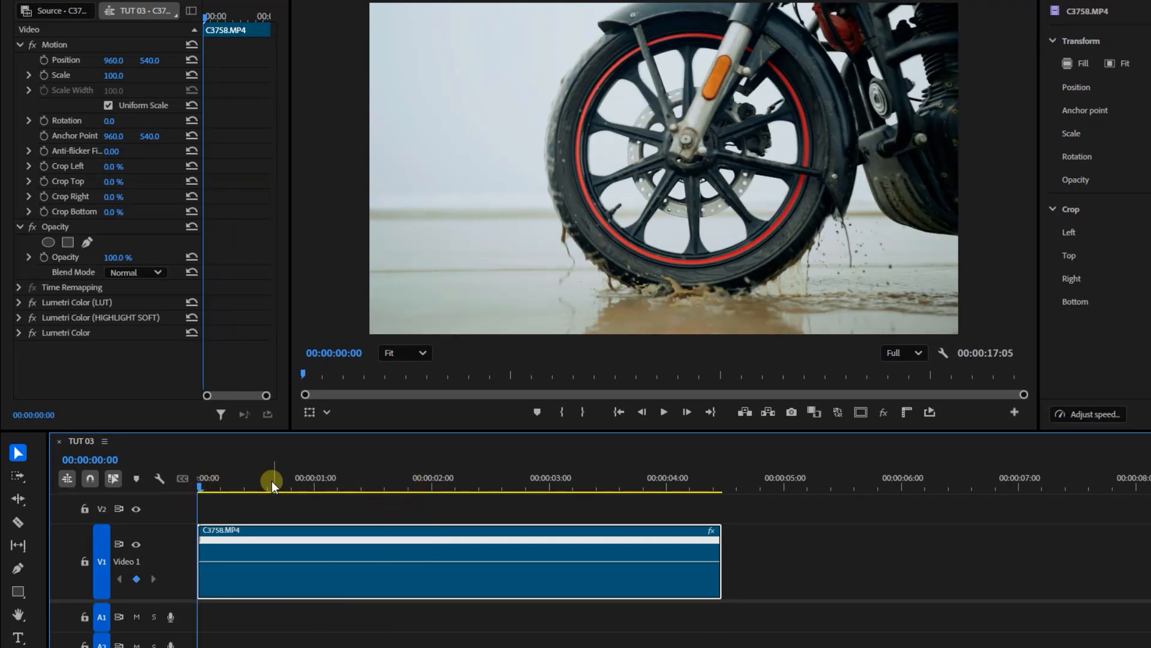
left_click_drag(200, 486, 395, 513)
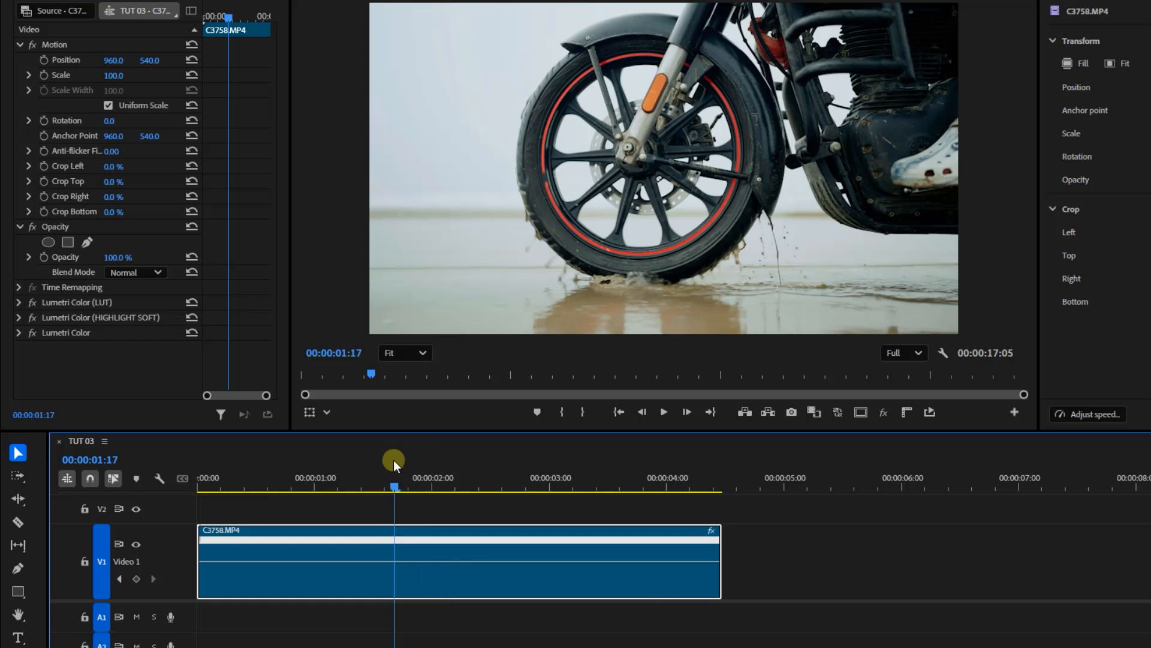
mouse_move(395, 485)
left_mouse_down()
mouse_move(186, 495)
mouse_move(428, 502)
mouse_move(392, 502)
left_mouse_up()
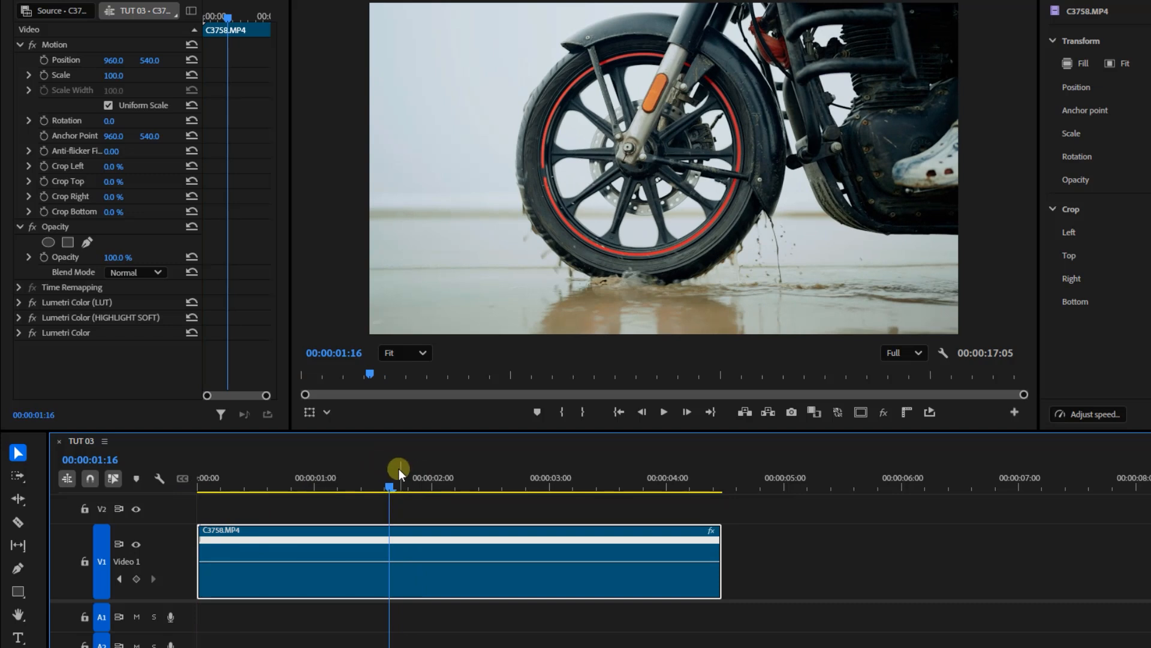
mouse_move(395, 565)
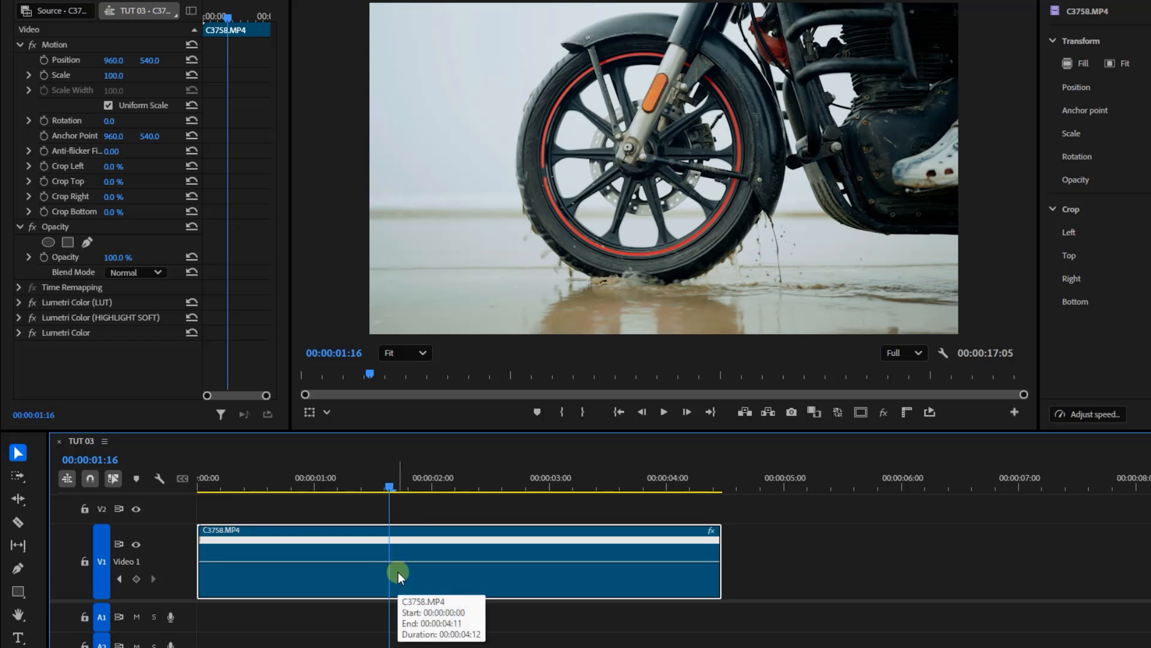
key("ctrl")
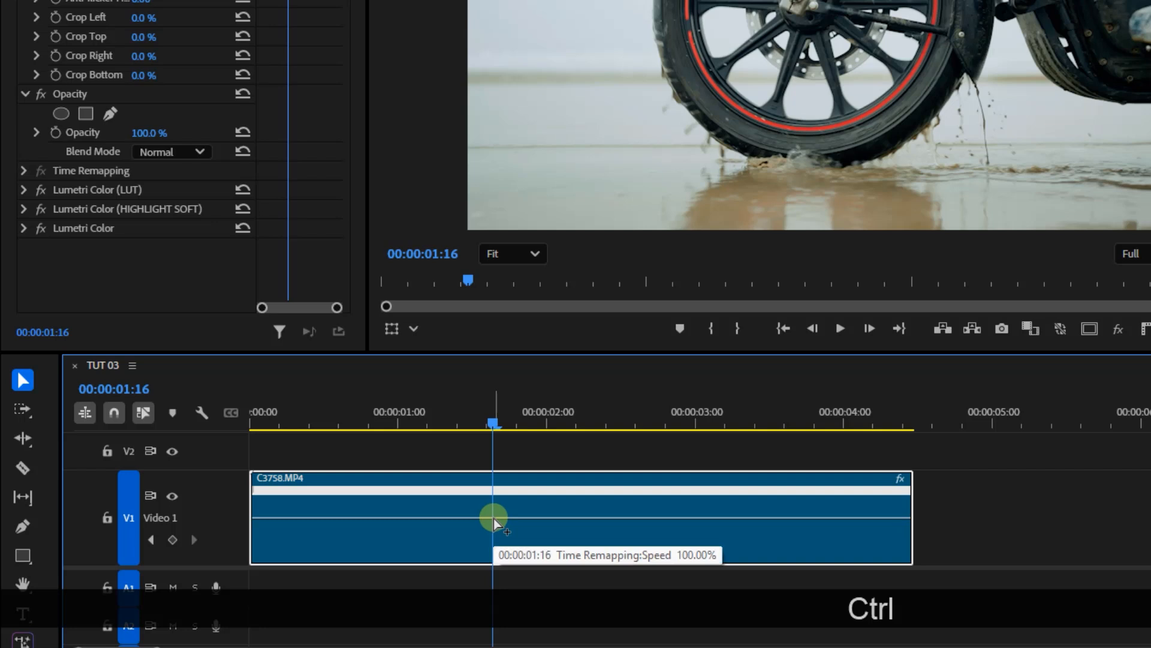
left_click(494, 519, "ctrl")
Raise the speed of the C3758.MP4 section before the keyframe and play the clip from the start
left_click_drag(478, 421, 416, 420)
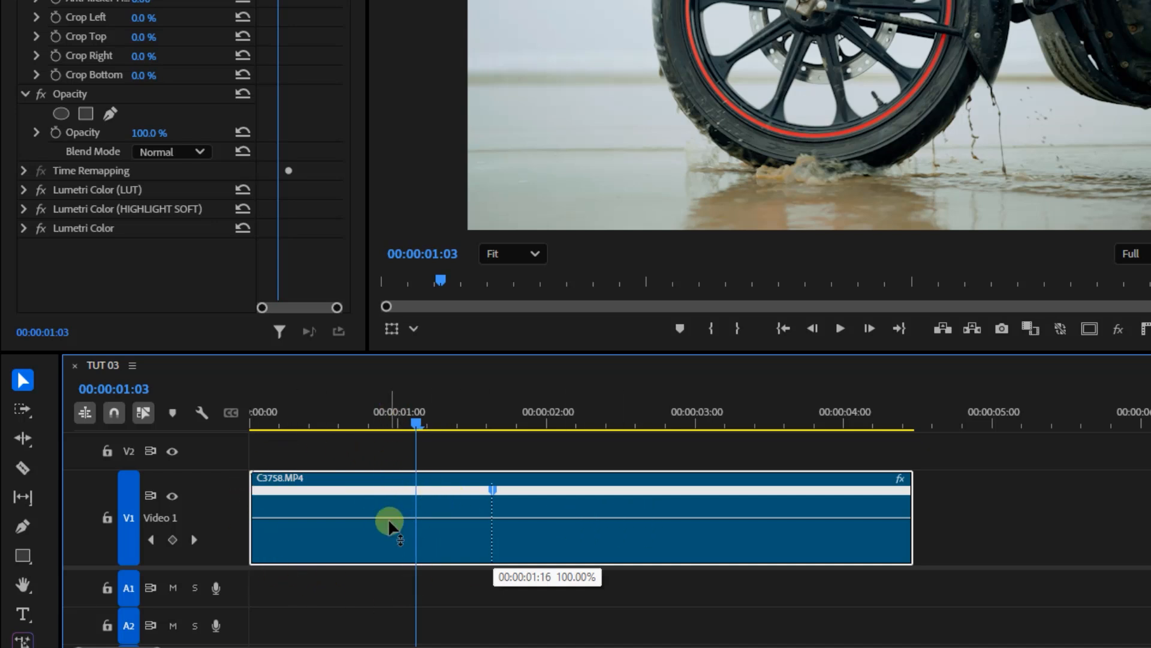
left_click_drag(384, 521, 247, 420)
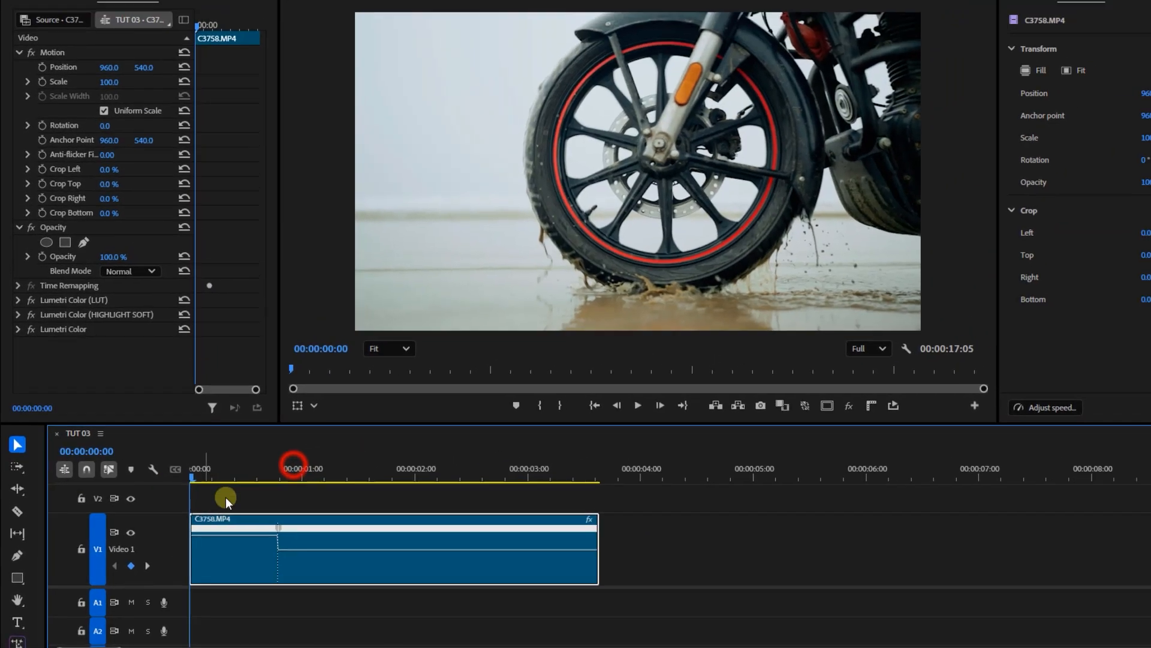
key("space")
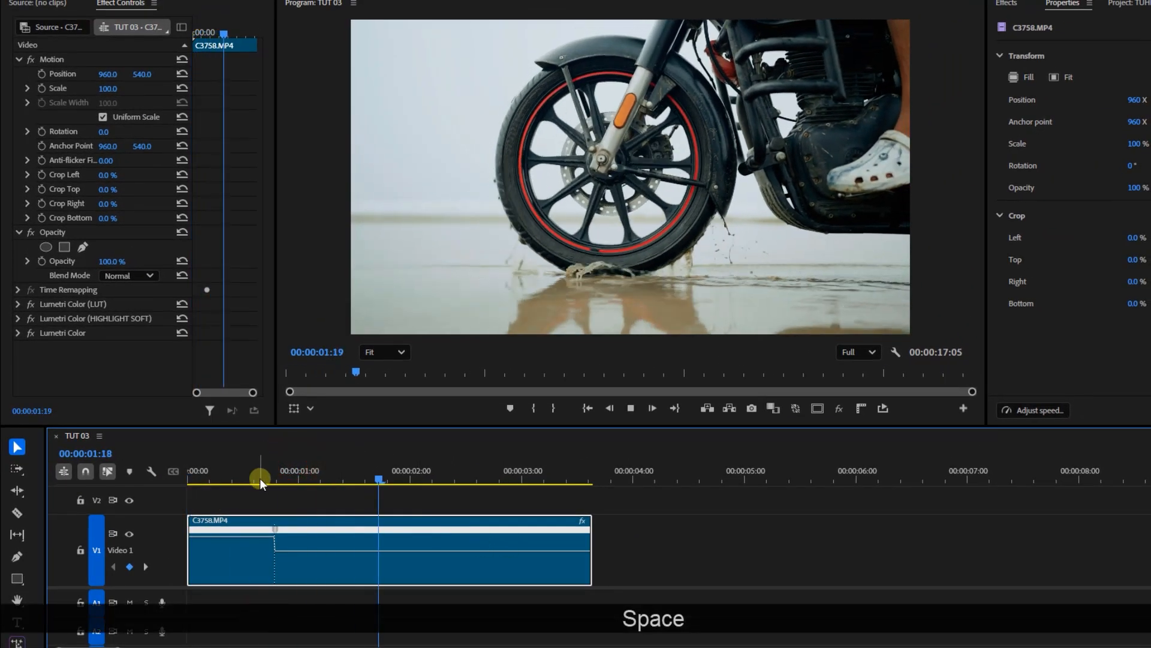
Increase the opening section's speed further and replay the clip to check the speed change at the keyframe
left_click_drag(261, 477, 142, 561)
left_click_drag(218, 538, 257, 514)
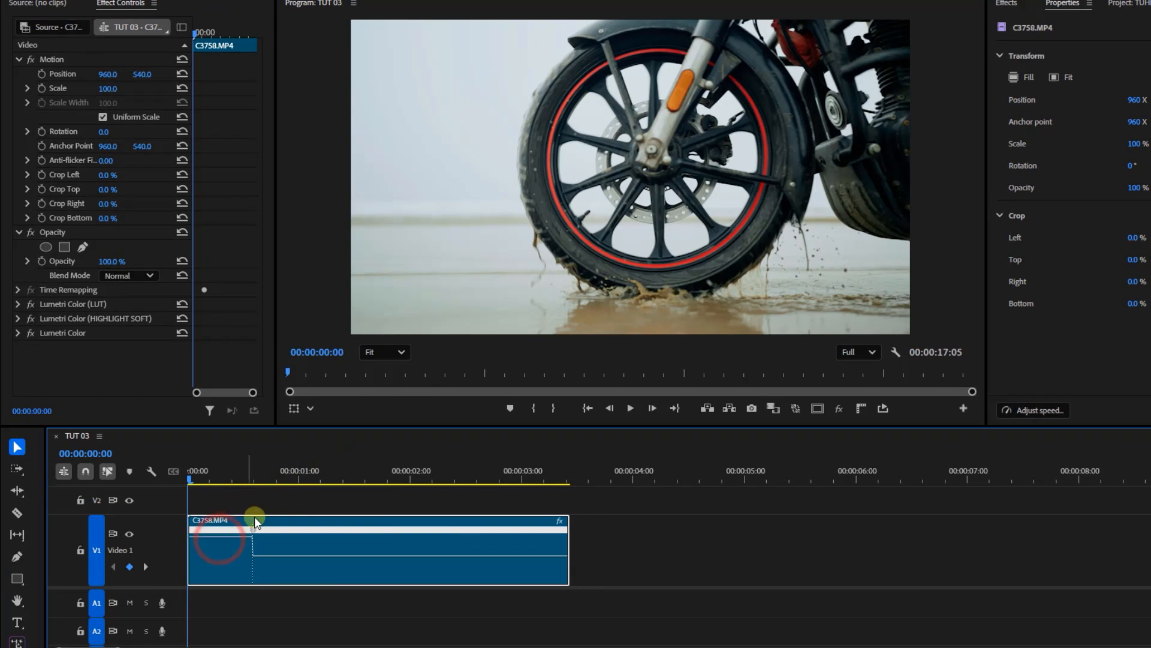
key("space")
left_click_drag(291, 479, 84, 483)
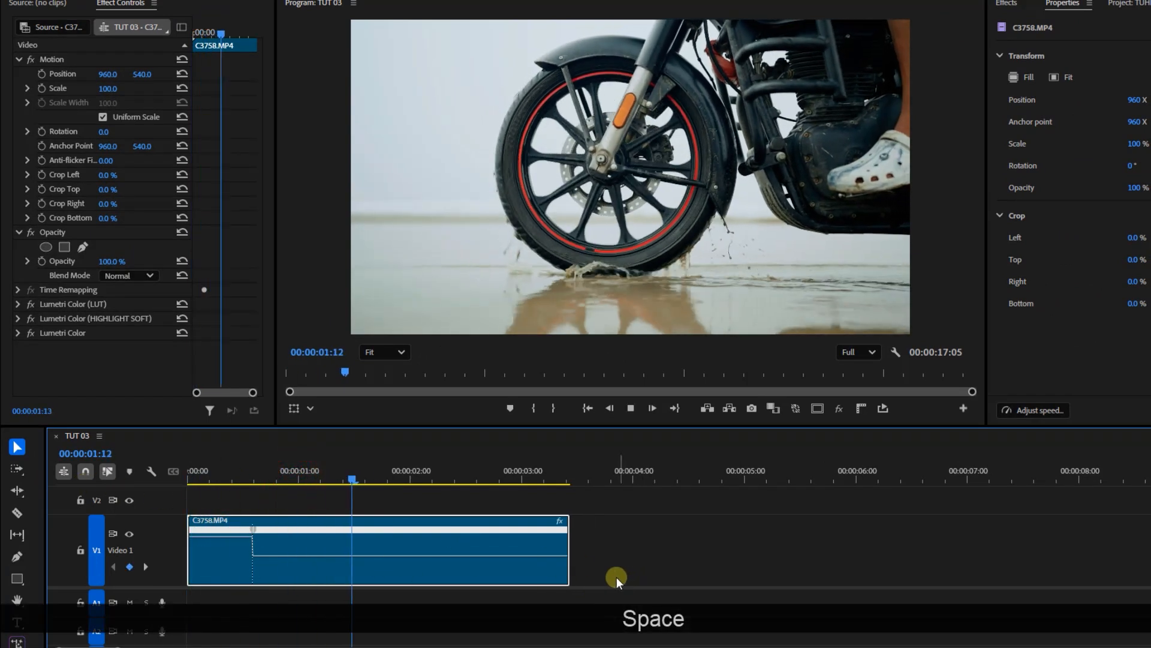
key("space")
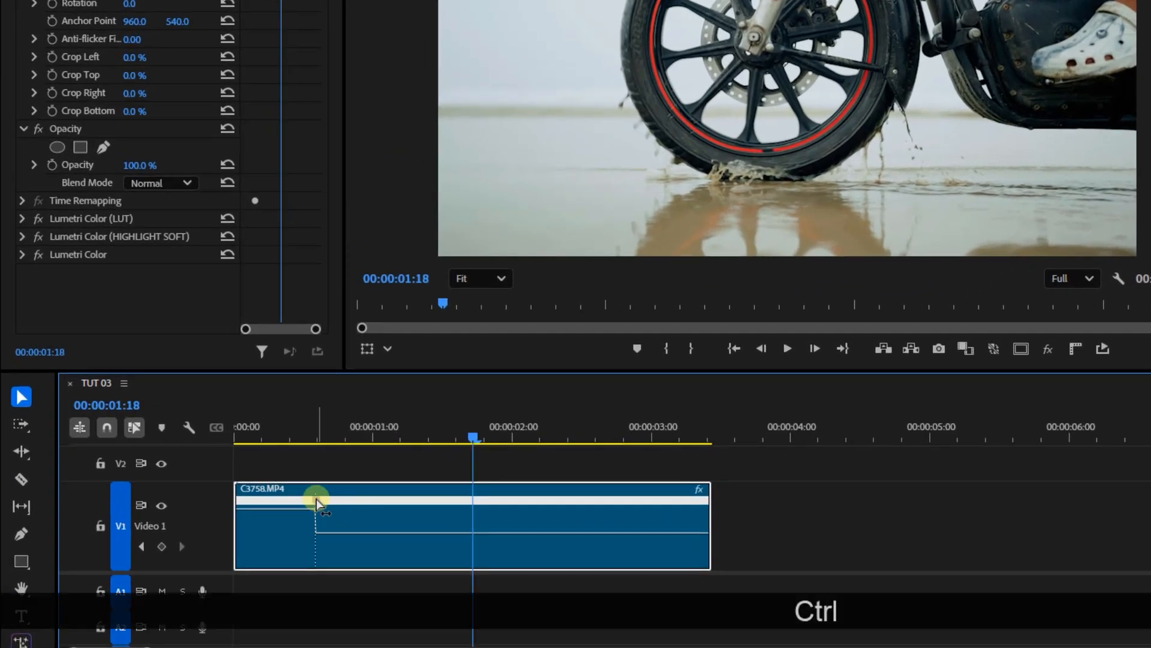
Create a reverse-playback section of about 15 frames right after the speed keyframe, and play it back from the start
left_click_drag(315, 498, 430, 513)
left_click_drag(416, 422, 227, 452)
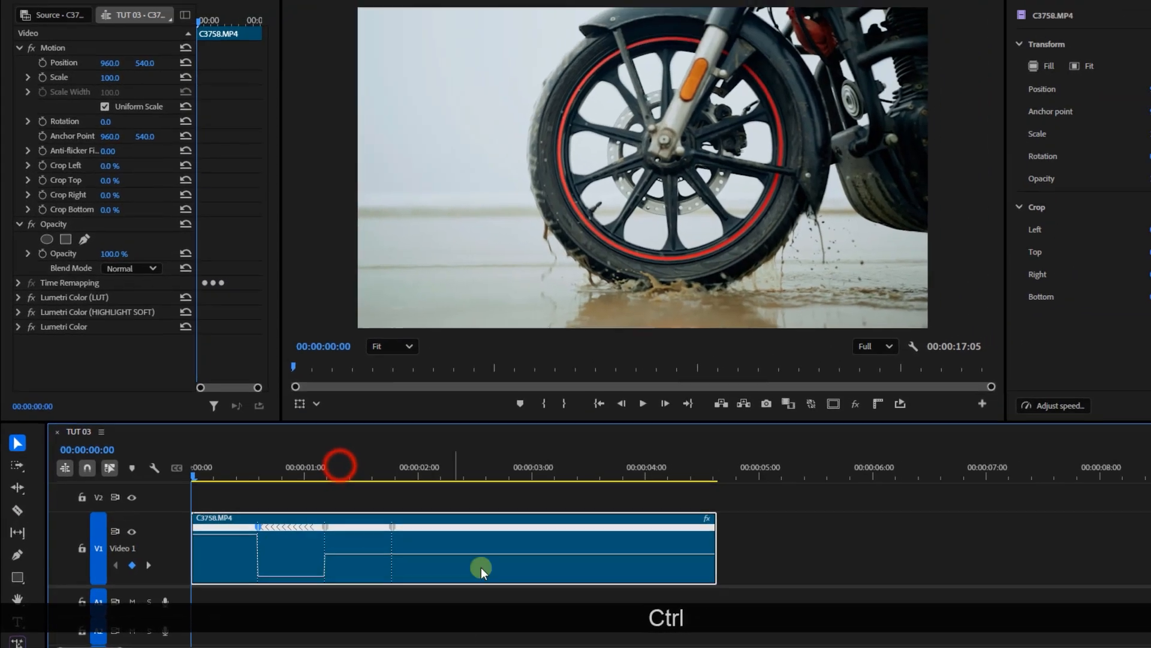
key("space")
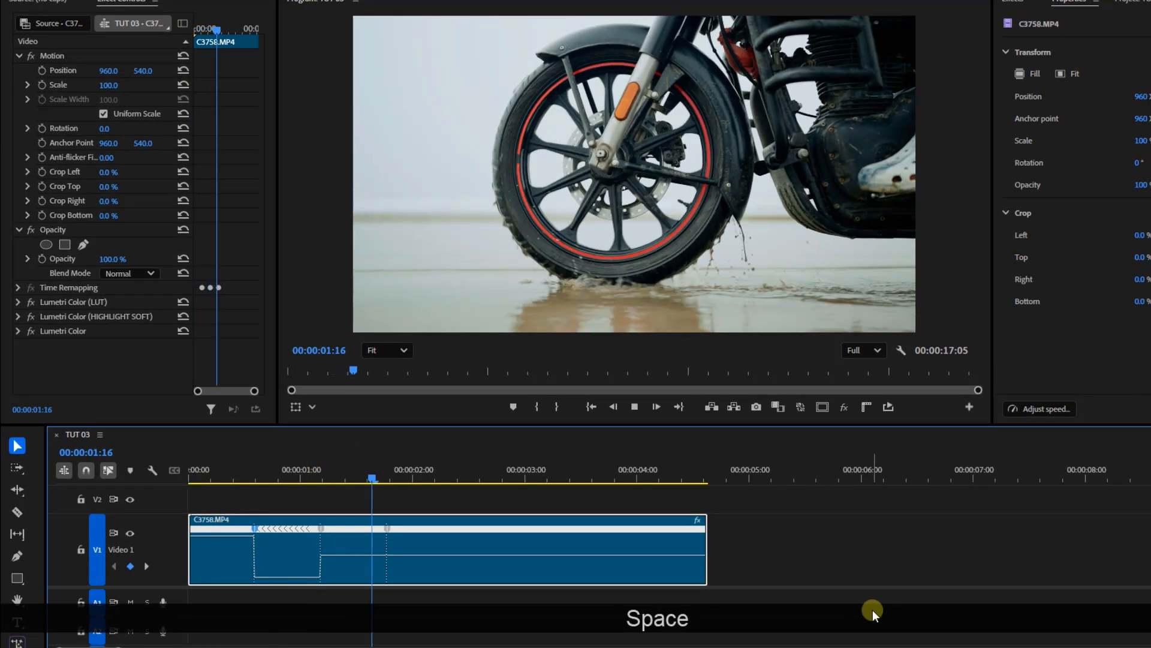
left_click_drag(359, 471, 191, 472)
key("space")
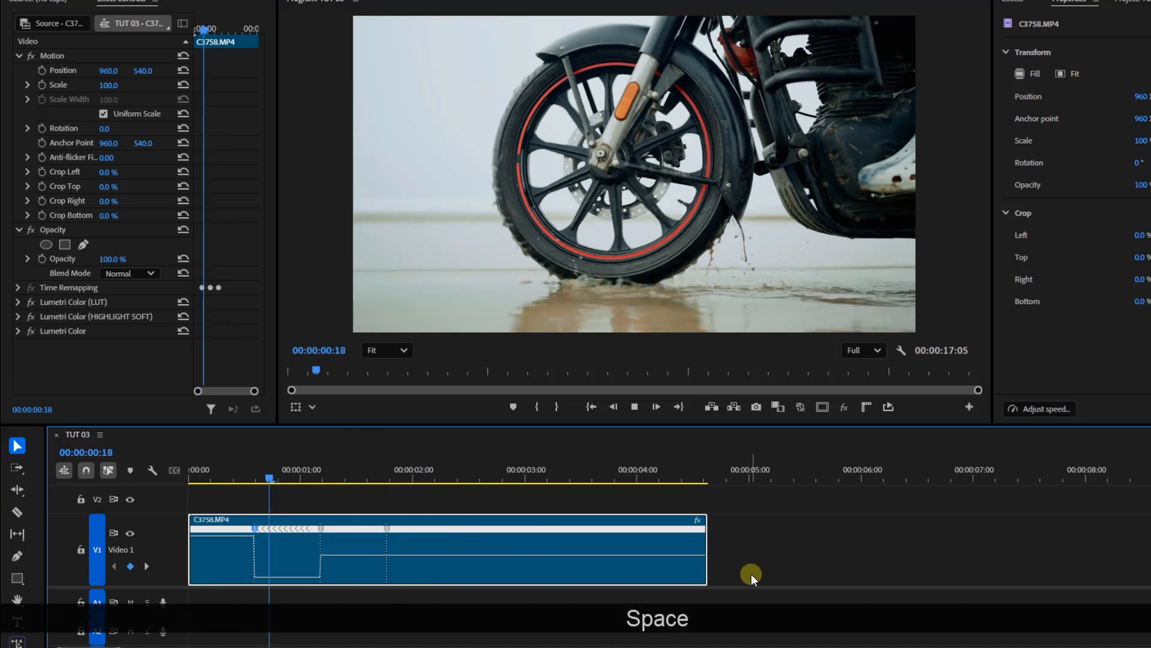
left_click_drag(274, 472, 170, 472)
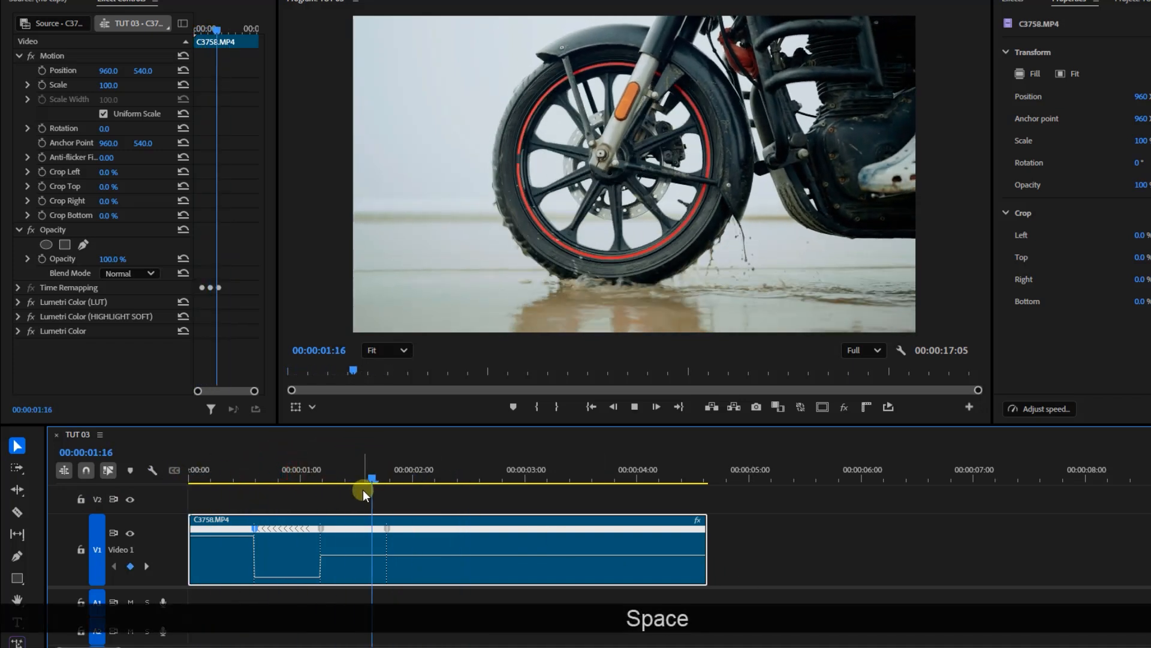
Delete the third speed keyframe on C3758.MP4, after the reverse section
left_click_drag(360, 468, 278, 477)
left_click(380, 474)
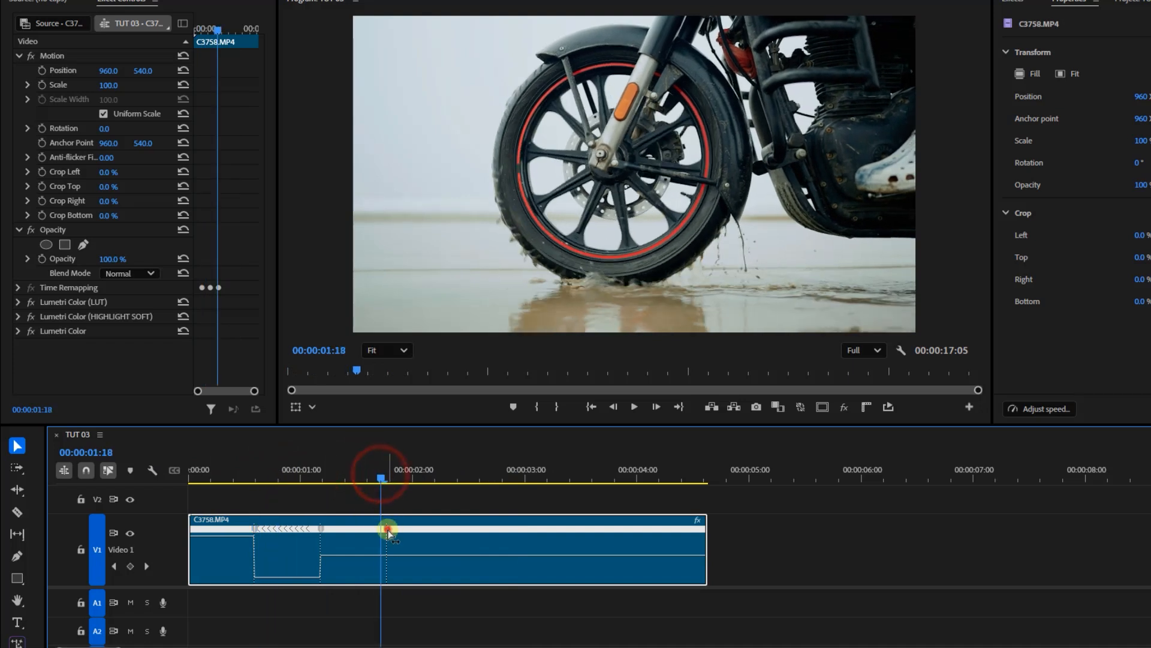
key("Delete")
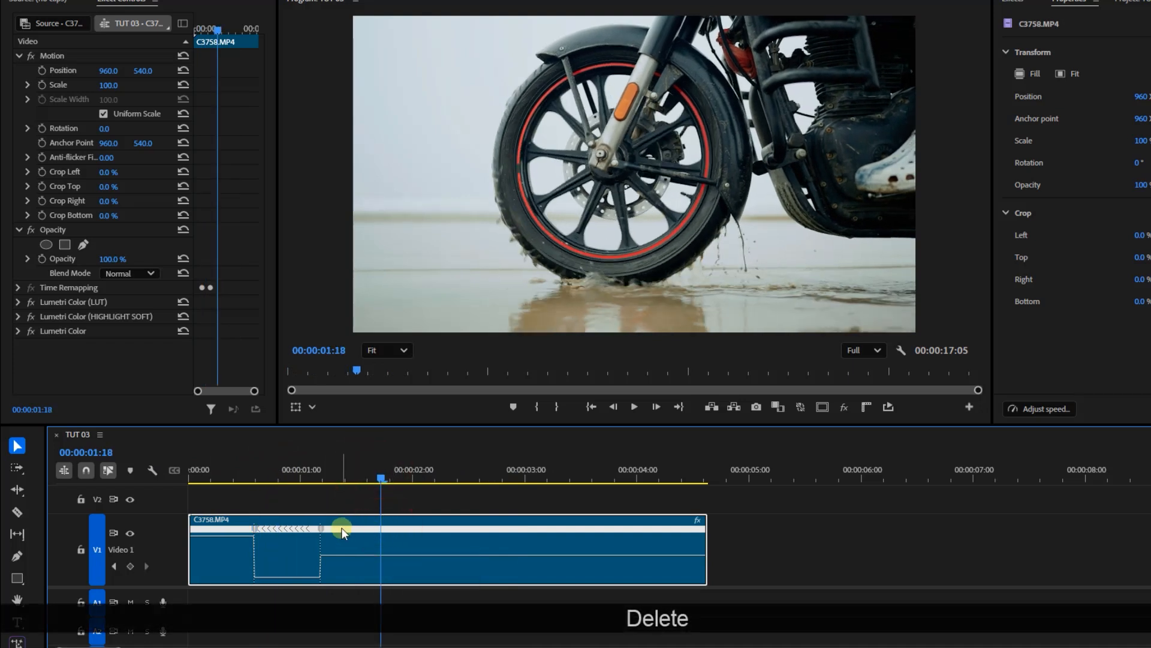
Play C3758.MP4 from the start to examine the reverse section up close in the timeline
left_click_drag(301, 481, 41, 501)
left_click_drag(118, 647, 89, 647)
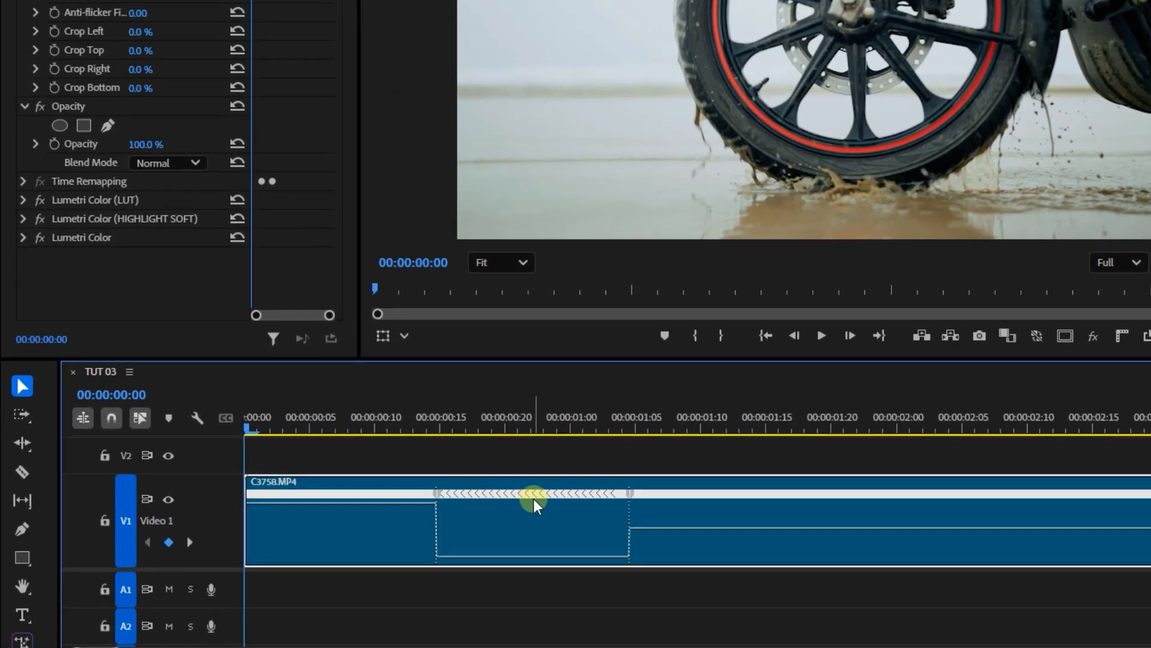
key("space")
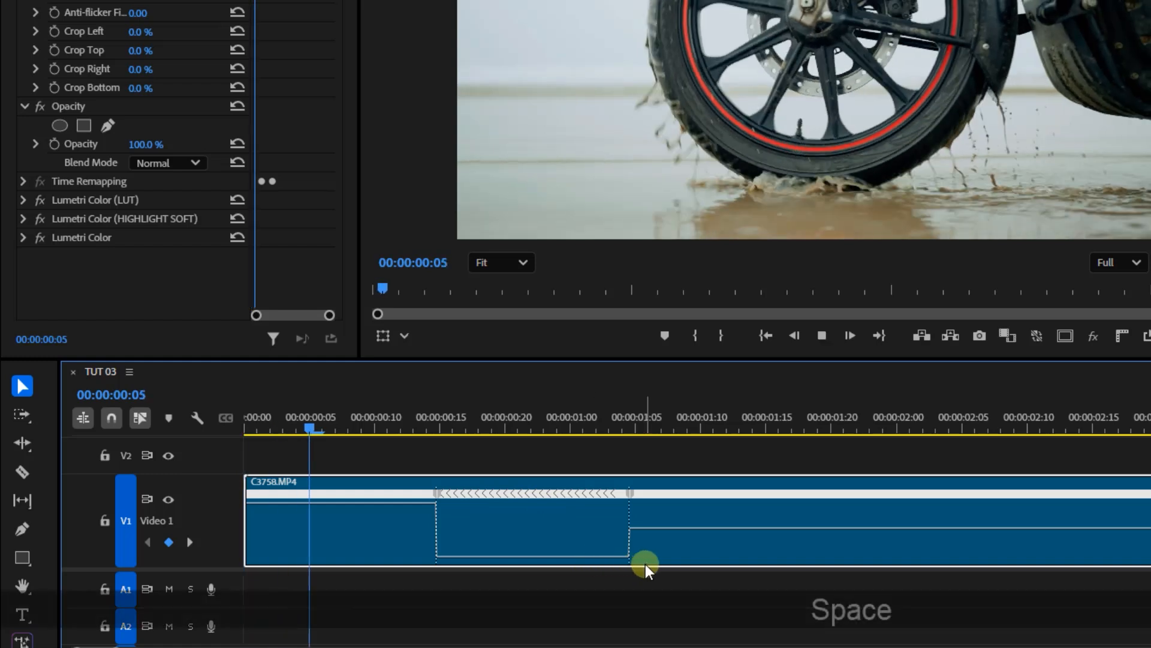
key("space")
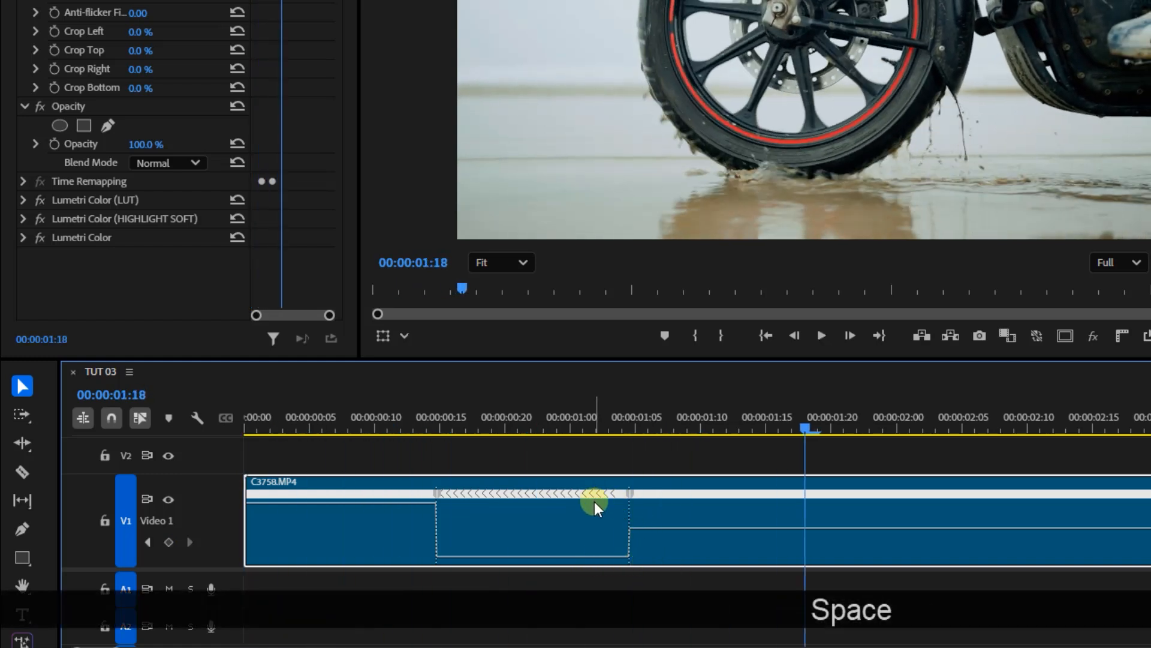
Extend the reverse section to about 00:00:01:11 with a short speed ramp at its end, and play C3758.MP4 from the start
left_click_drag(633, 494, 718, 496)
left_click_drag(634, 494, 719, 498)
left_click(705, 494)
left_click_drag(520, 427, 138, 449)
key("space")
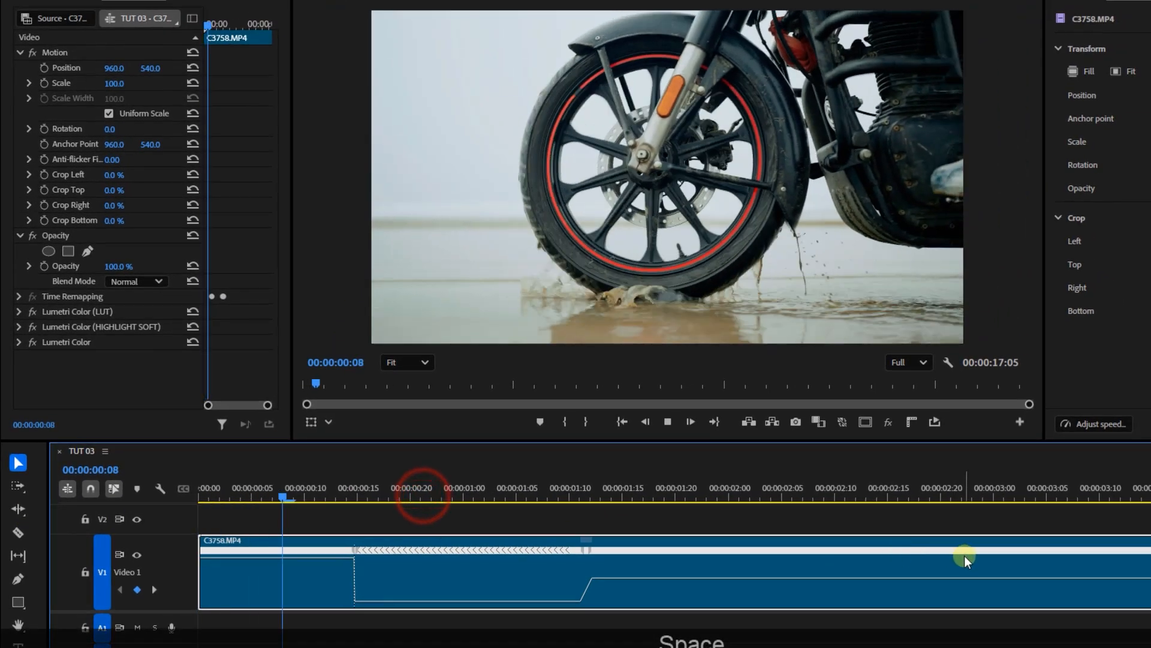
left_click(490, 492)
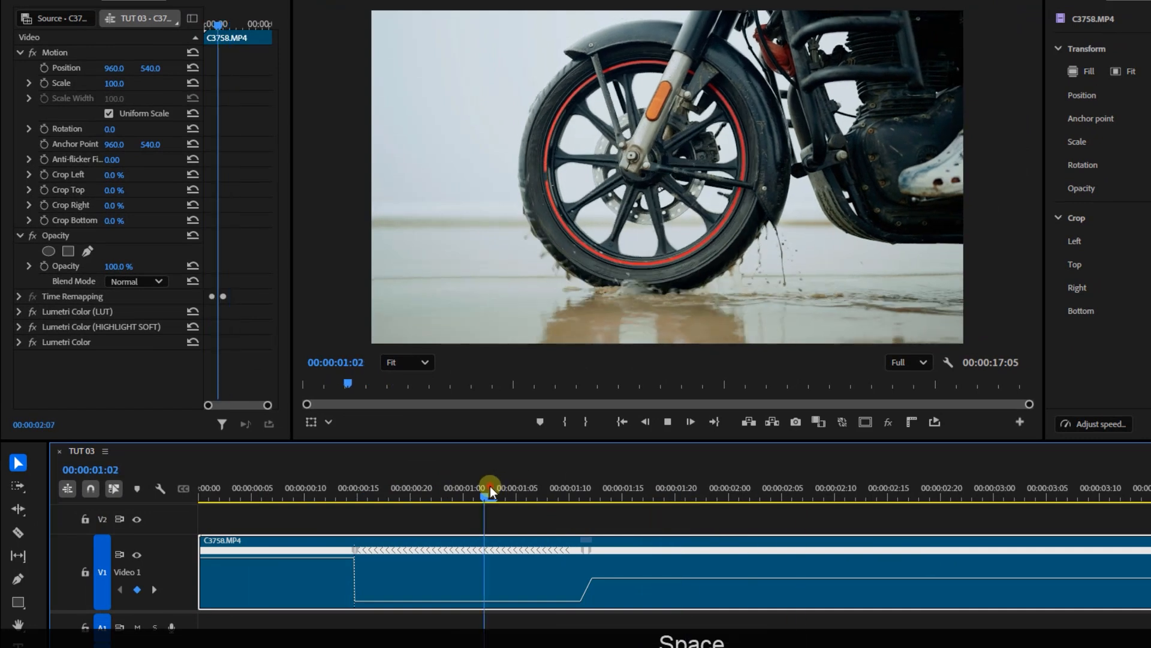
Try reverse-section speeds of about -119%, -90% and -163%, and play the clip from the start
left_click(490, 600)
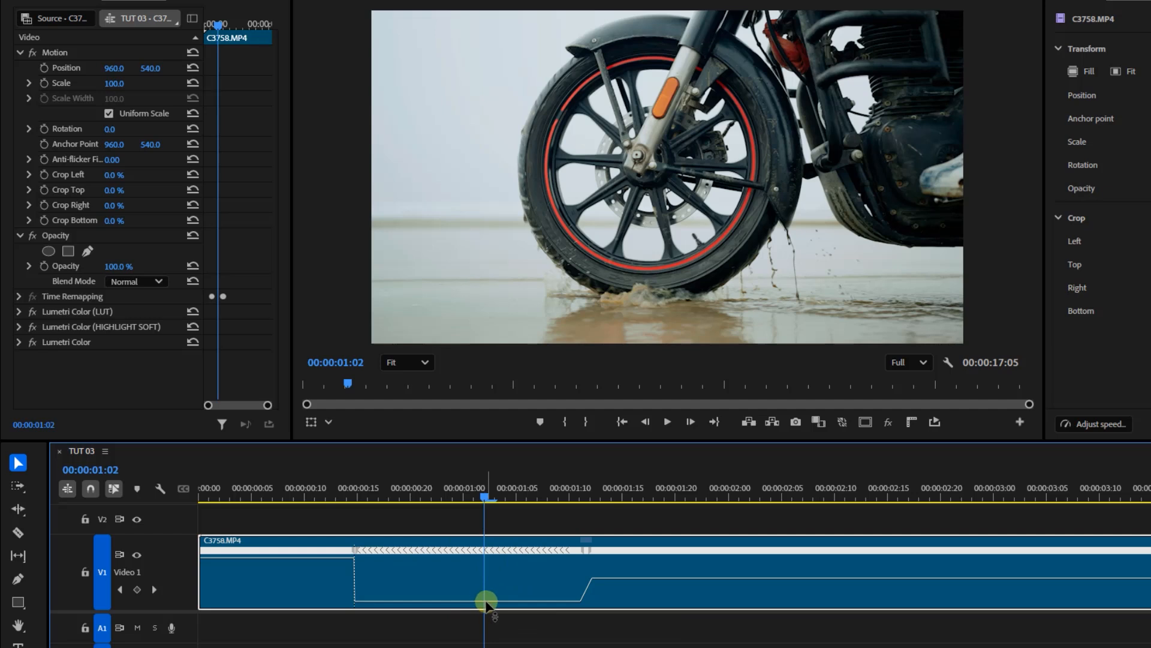
left_click_drag(487, 603, 486, 611)
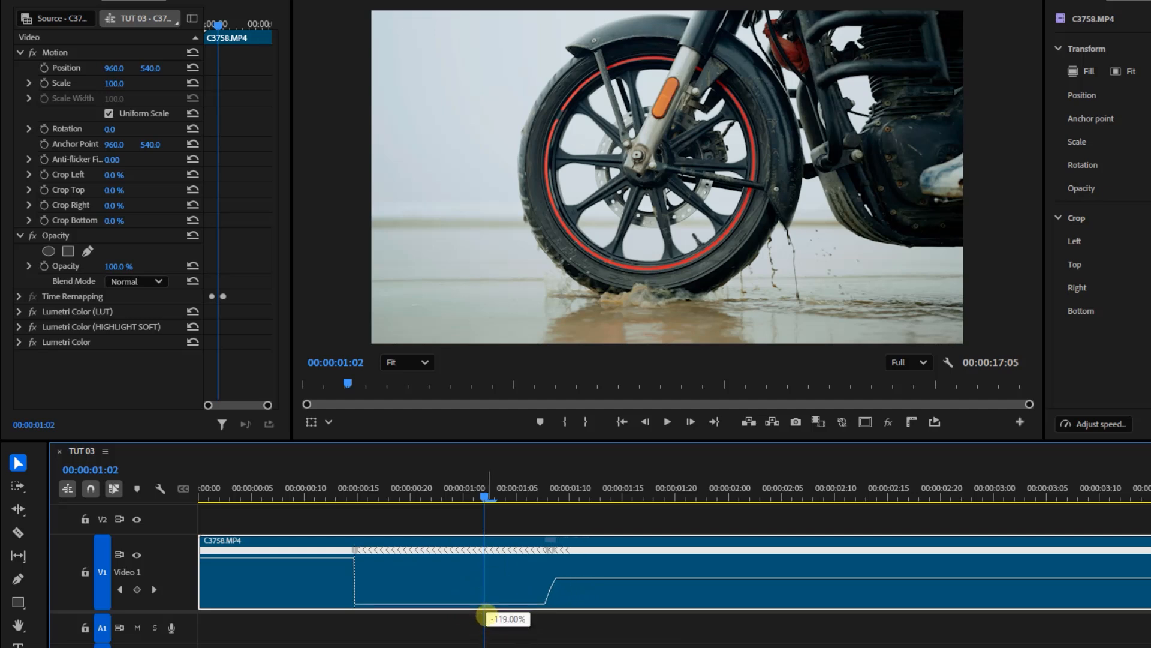
left_click_drag(484, 617, 487, 597)
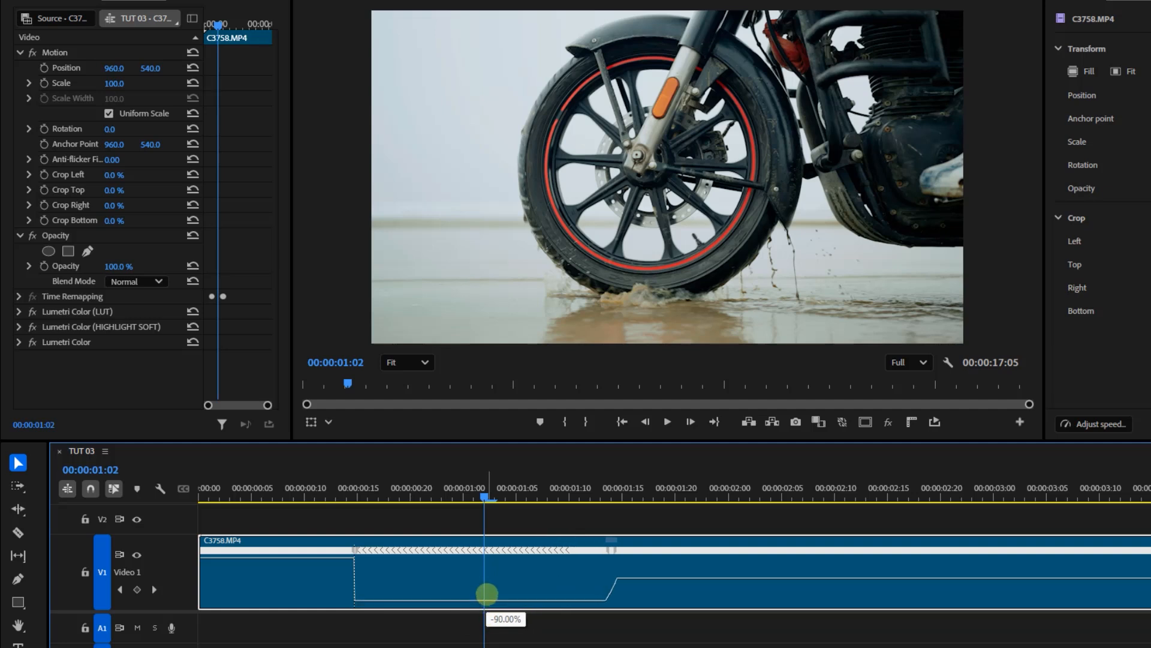
left_click_drag(486, 604, 486, 625)
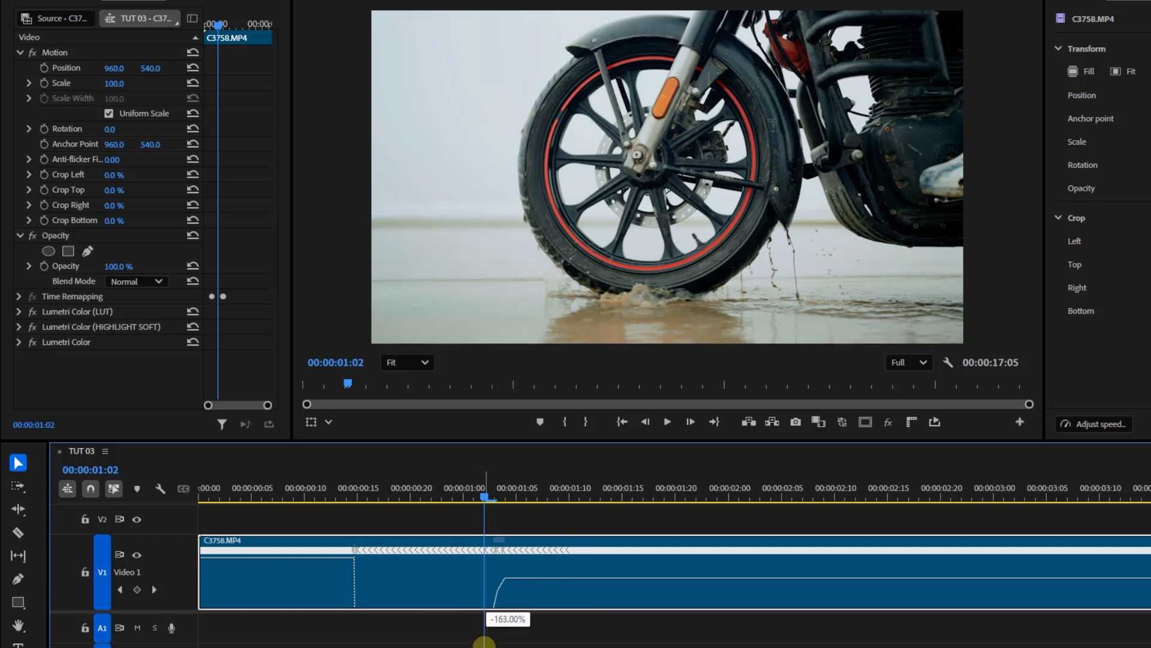
left_click_drag(484, 642, 473, 627)
left_click_drag(322, 488, 267, 503)
key("space")
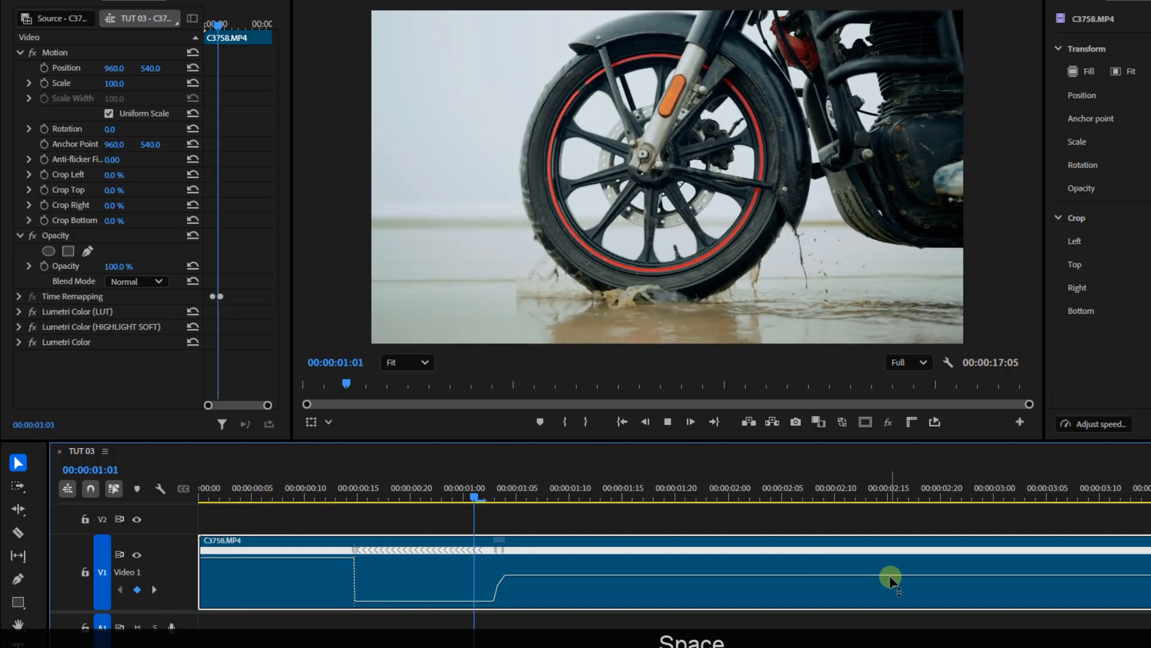
Slow the reverse section to about -84% and replay the clip from the start to check the motion
left_click(422, 495)
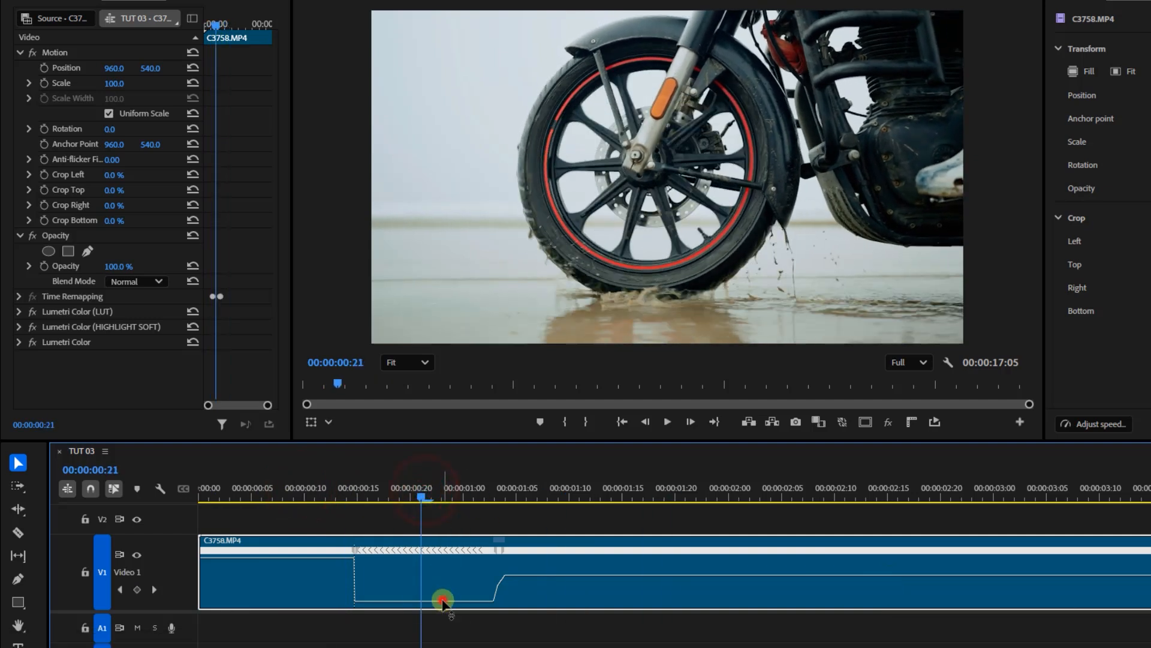
left_click_drag(456, 586, 485, 545)
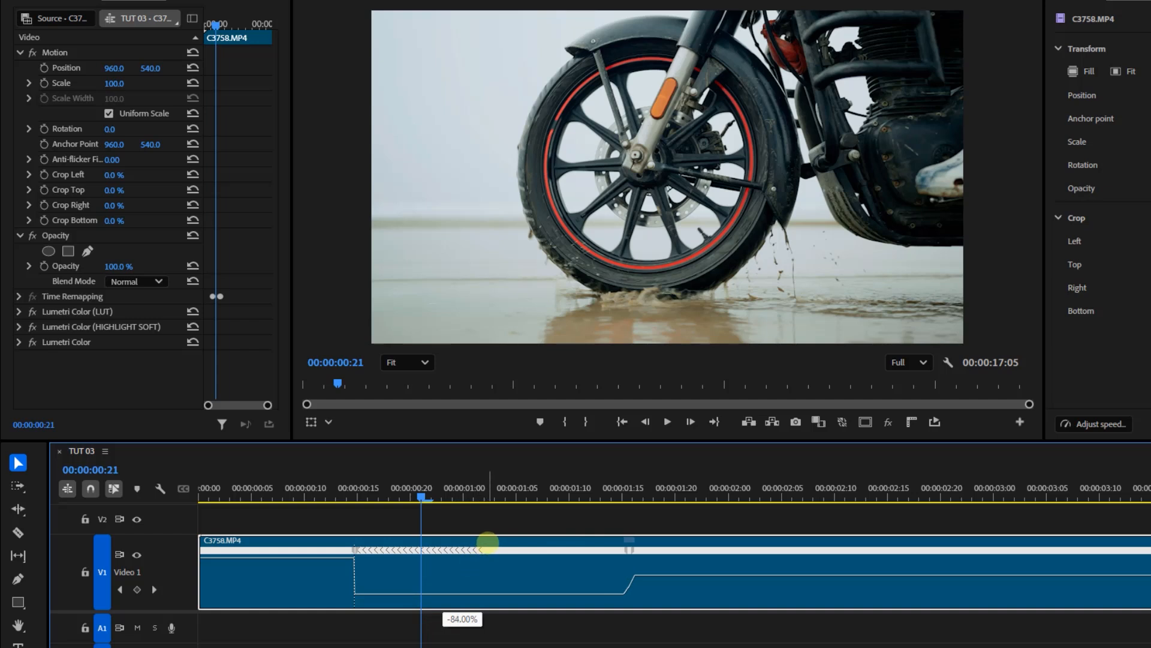
left_click_drag(487, 543, 487, 543)
left_click_drag(370, 485, 20, 508)
key("space")
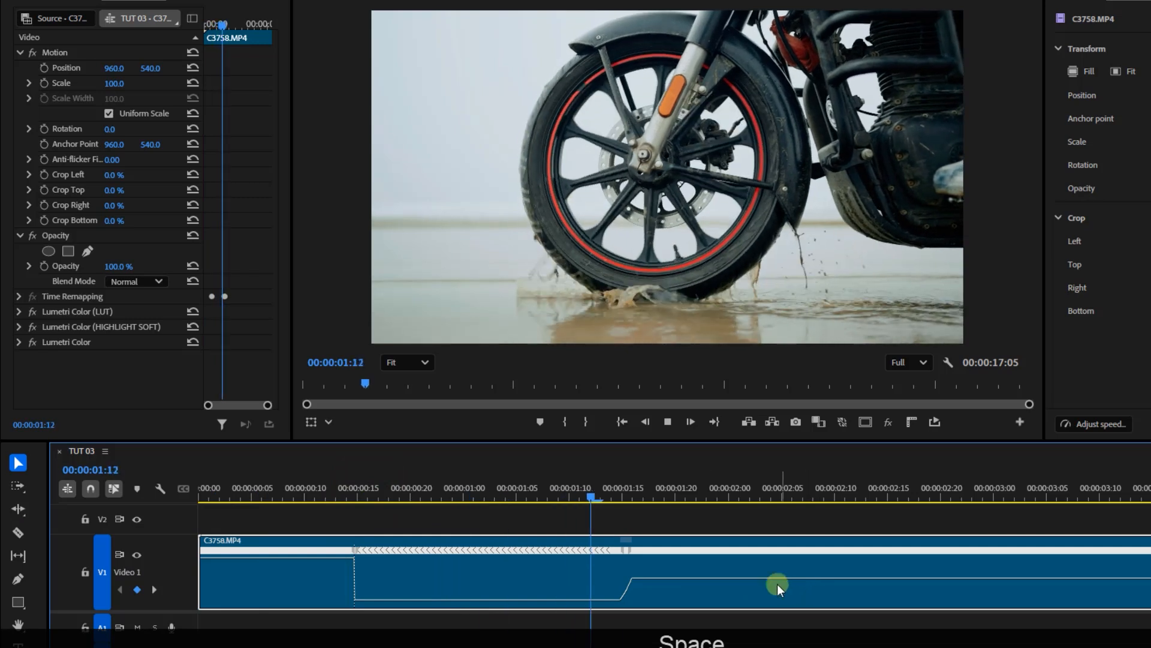
left_click_drag(493, 478, 11, 506)
key("space")
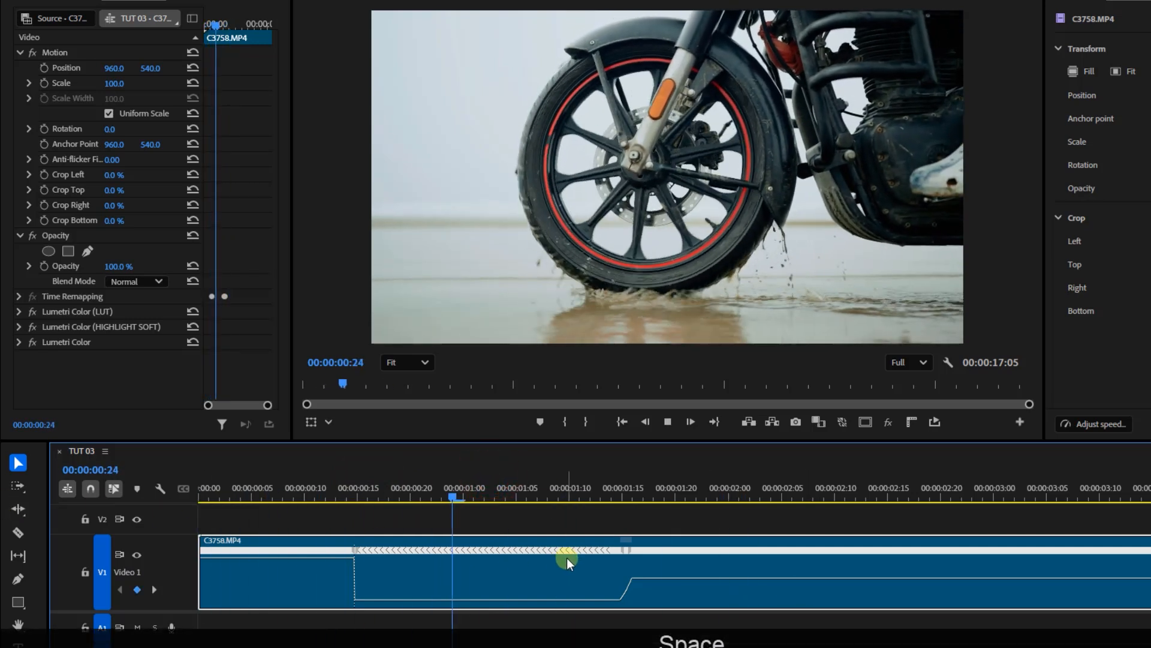
key("space")
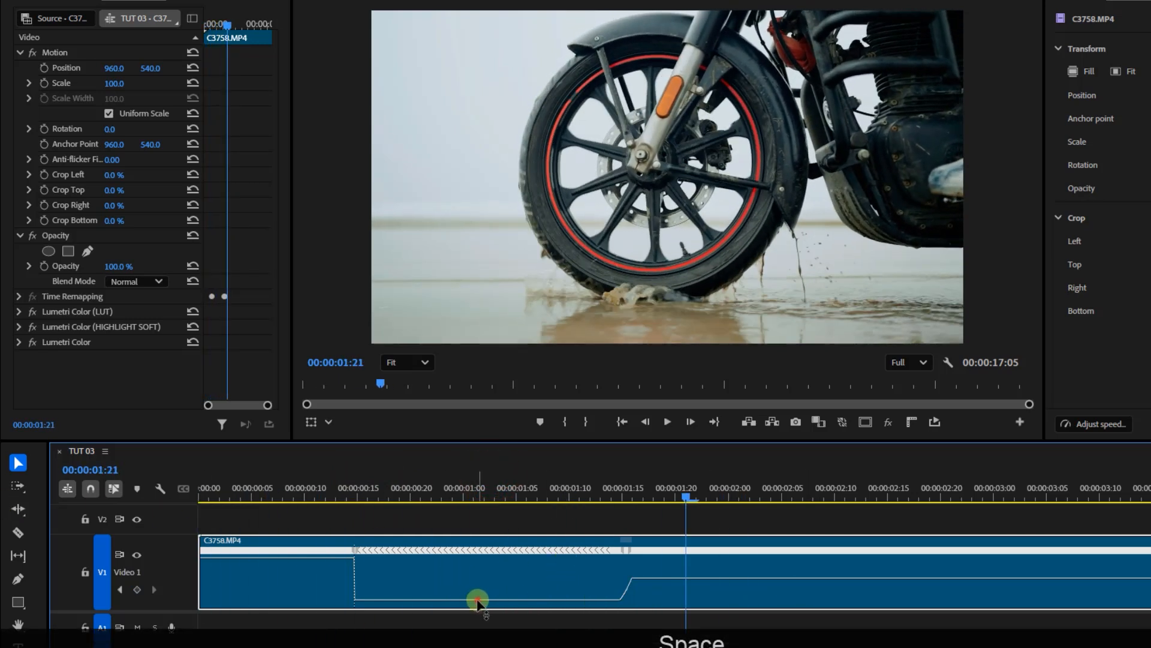
Speed up the reverse section slightly to about -90% and play the clip twice from the start
left_click_drag(479, 602, 469, 596)
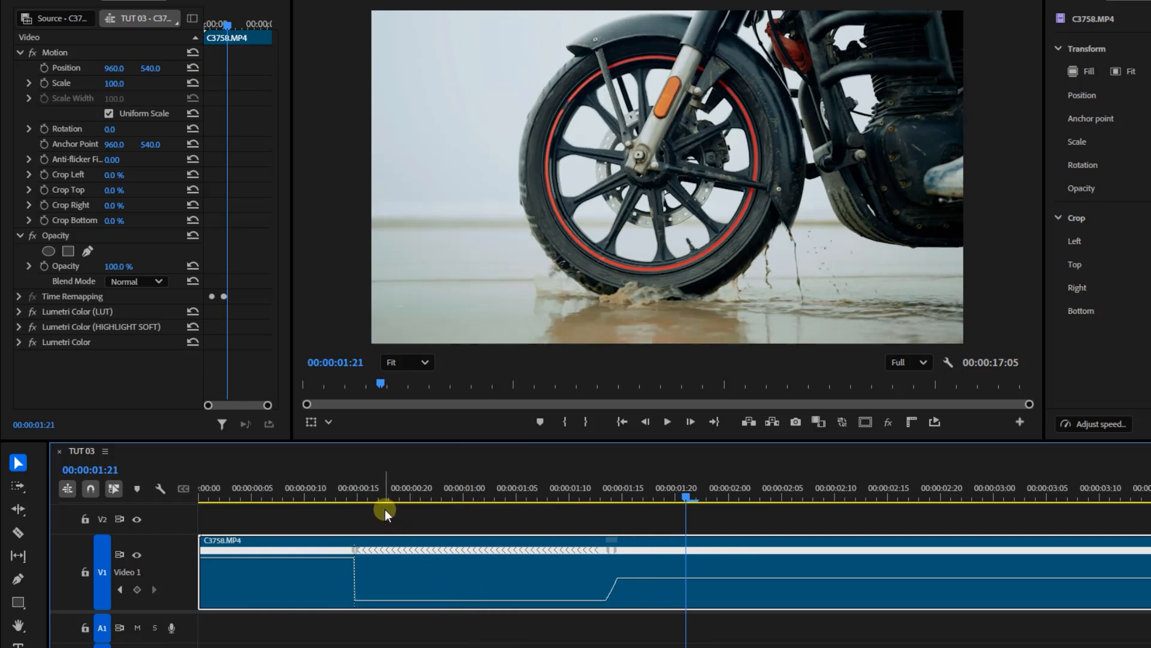
left_click_drag(388, 489, 41, 517)
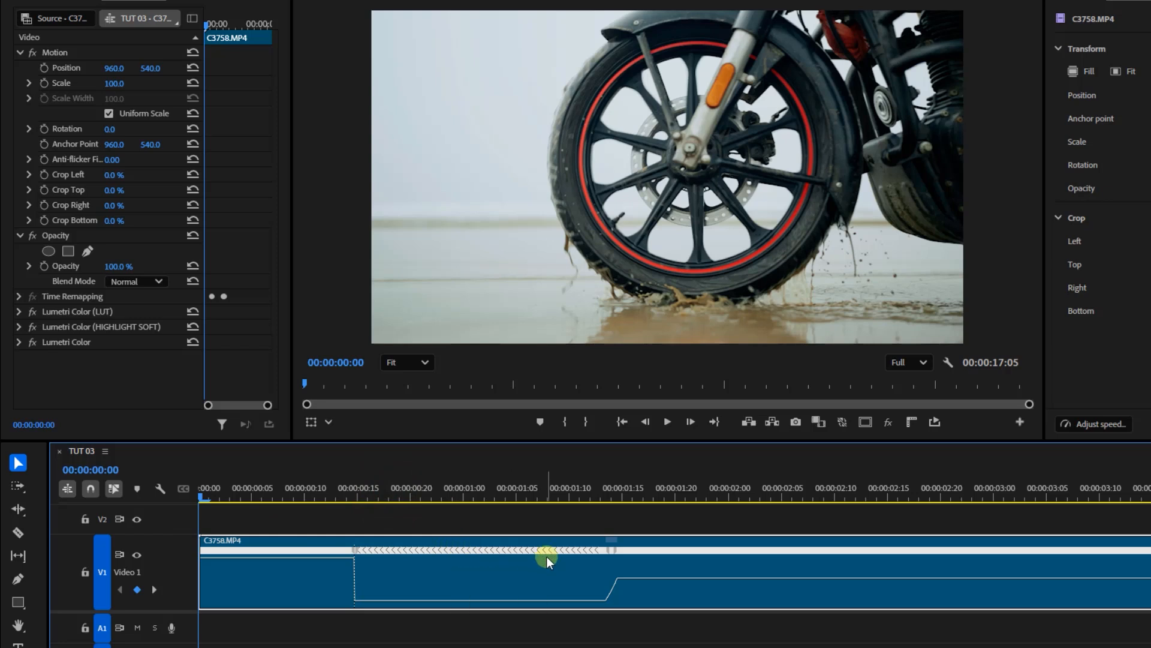
key("space")
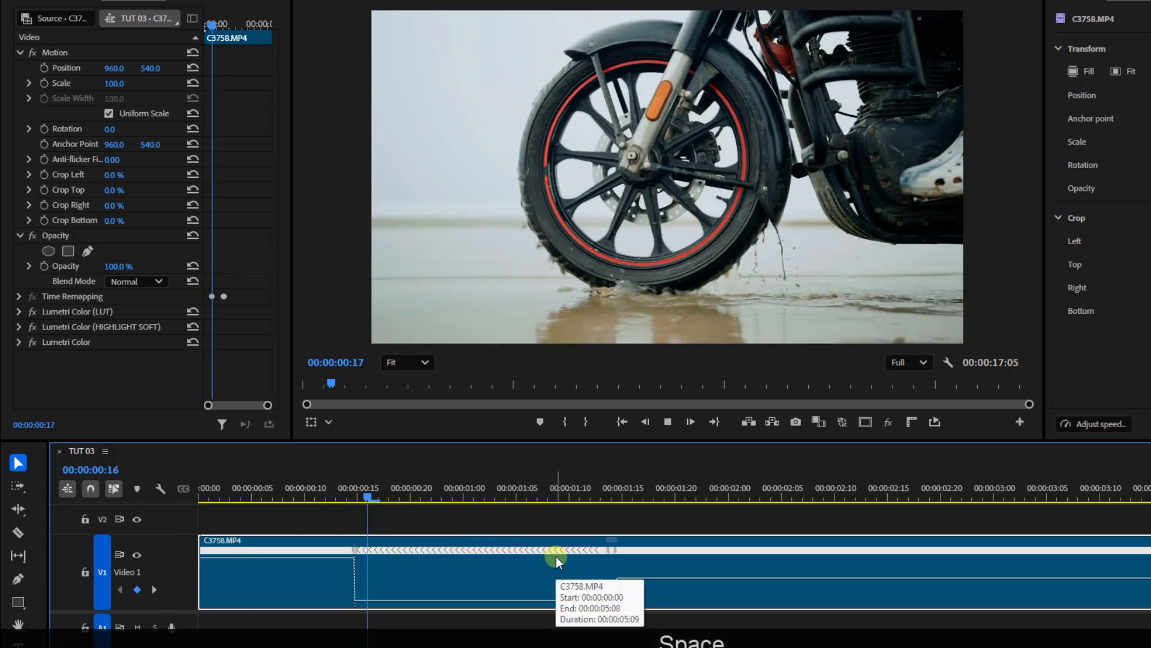
key("space")
left_click_drag(446, 488, 24, 506)
key("space")
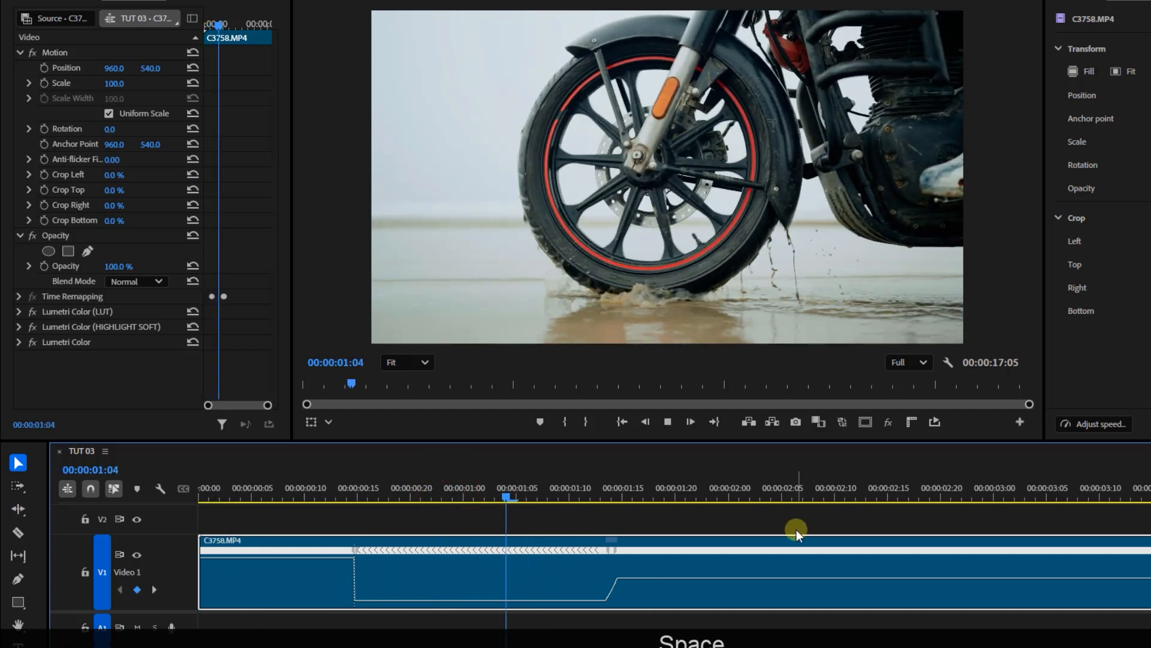
key("space")
Extend the reverse section by moving its end keyframe to about 00:00:01:18, and play it back from 00:00:00:15
left_click_drag(614, 550, 655, 549)
left_click_drag(418, 487, 300, 504)
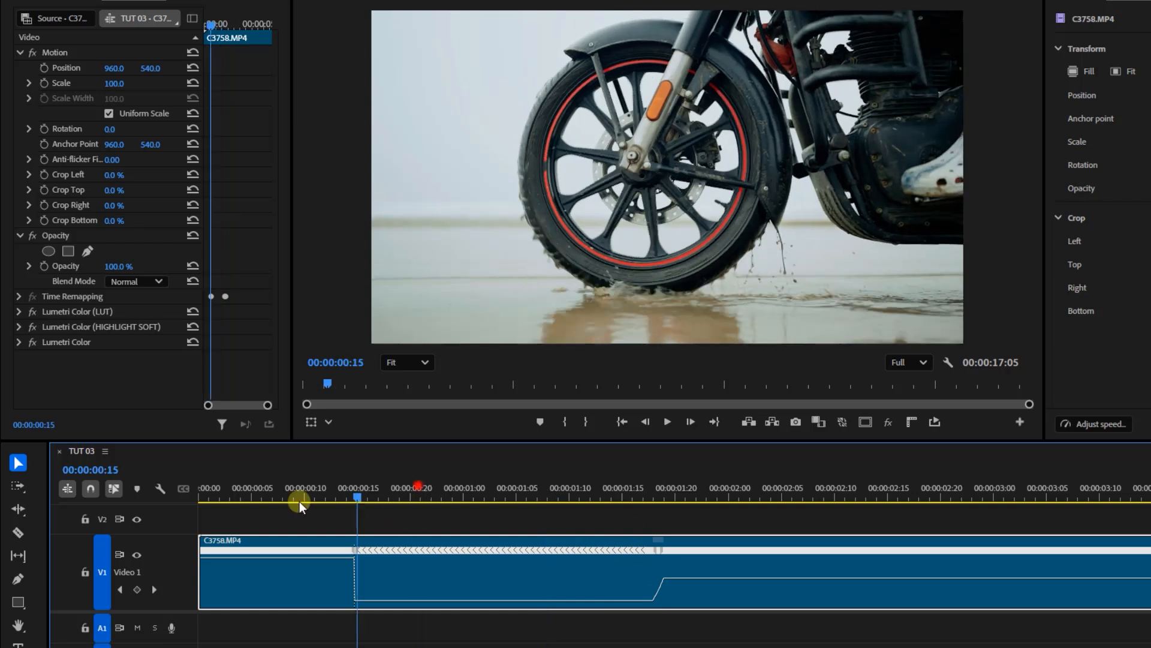
key("space")
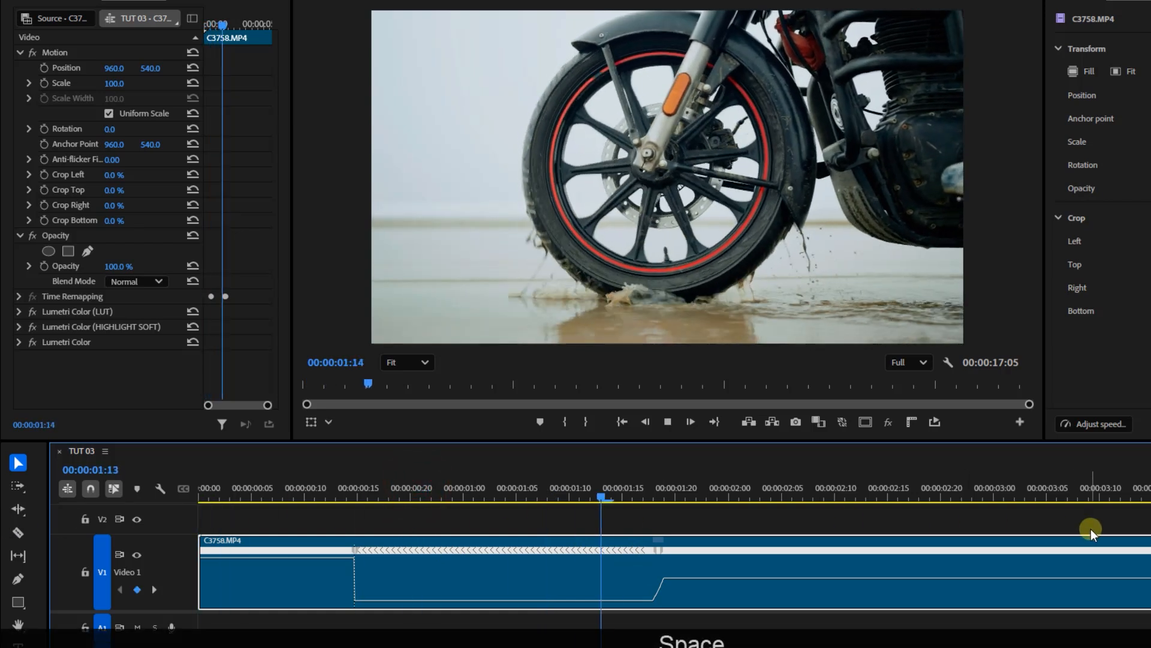
key("space")
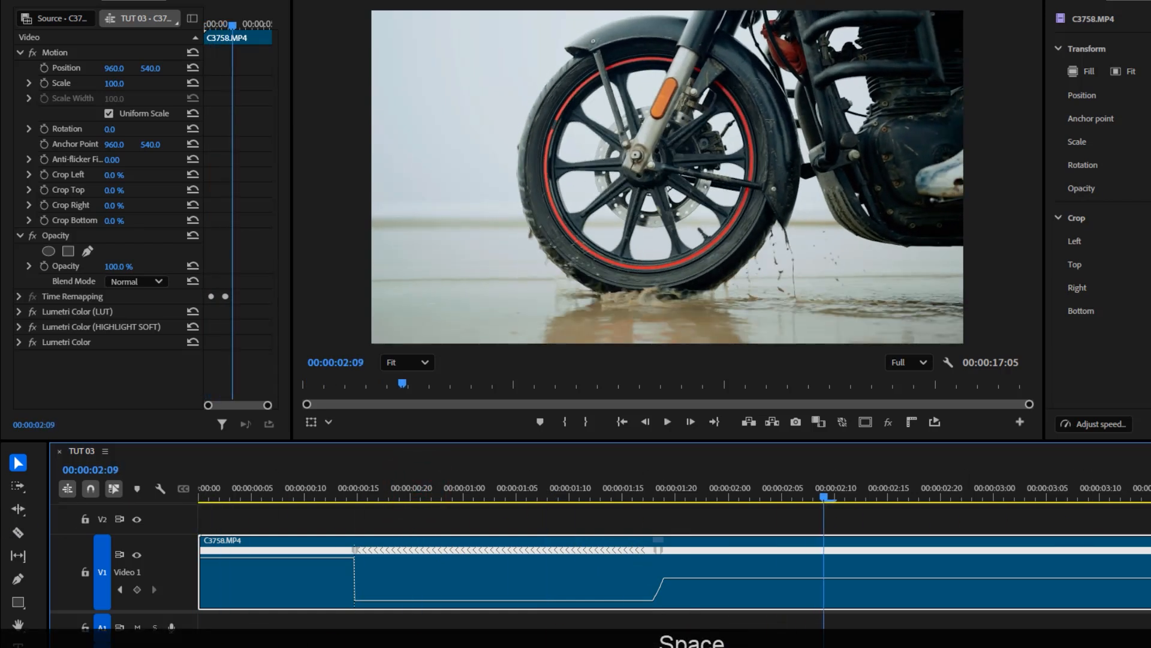
Increase the speed after the reverse section until C3758.MP4 lasts about 3.7 seconds, and play it from the start
left_click_drag(99, 645, 174, 644)
left_click_drag(371, 580, 373, 519)
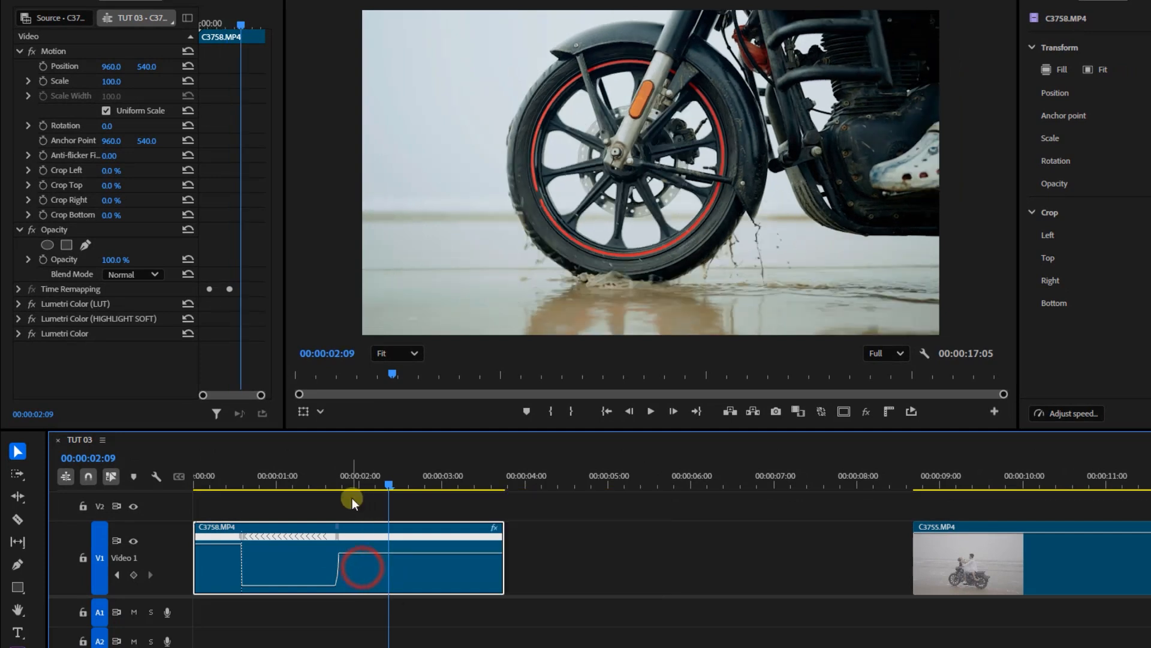
left_click_drag(325, 472, 1, 545)
key("space")
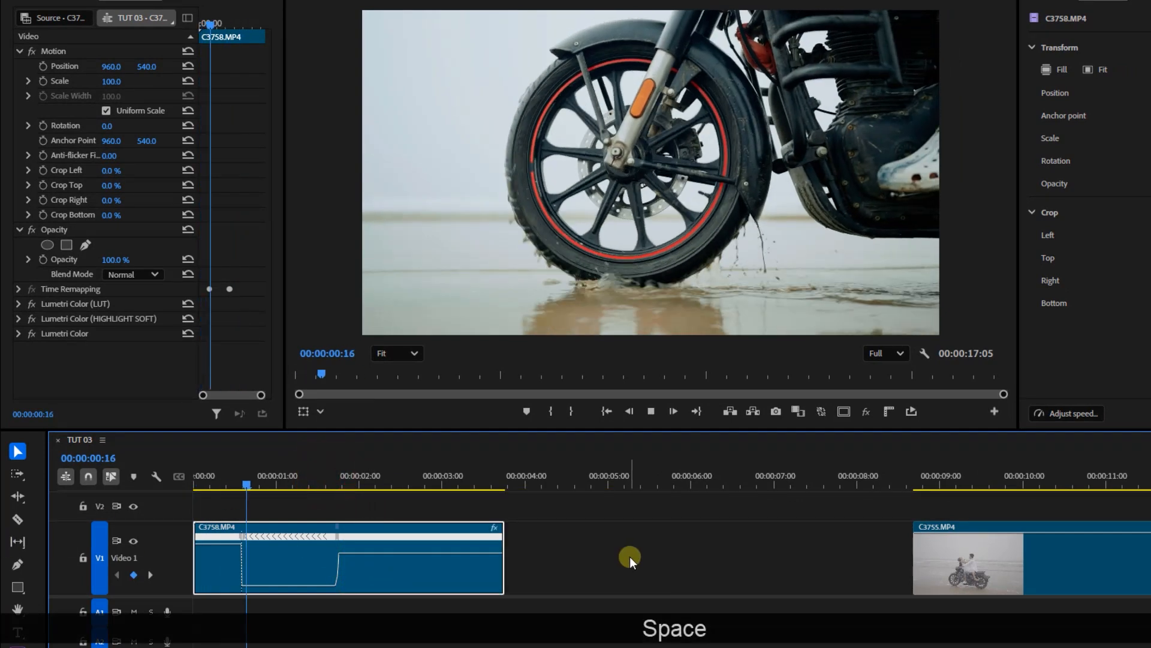
key("space")
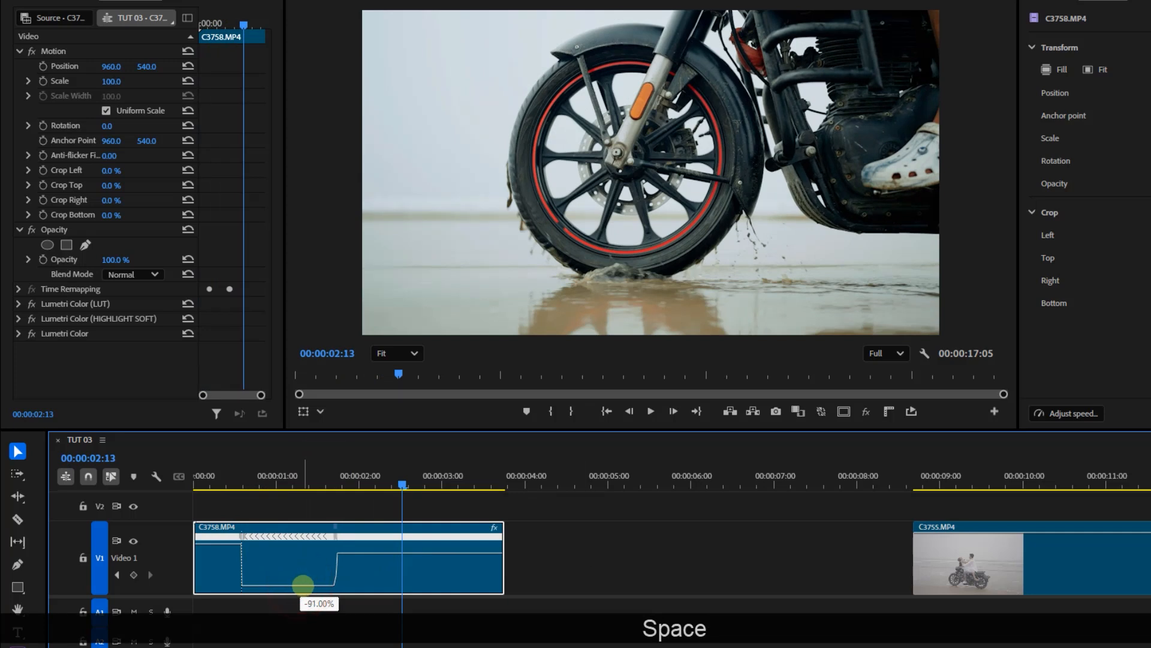
Set the reverse section's speed to about -101% and play the clip twice from the start
left_click_drag(302, 585, 302, 587)
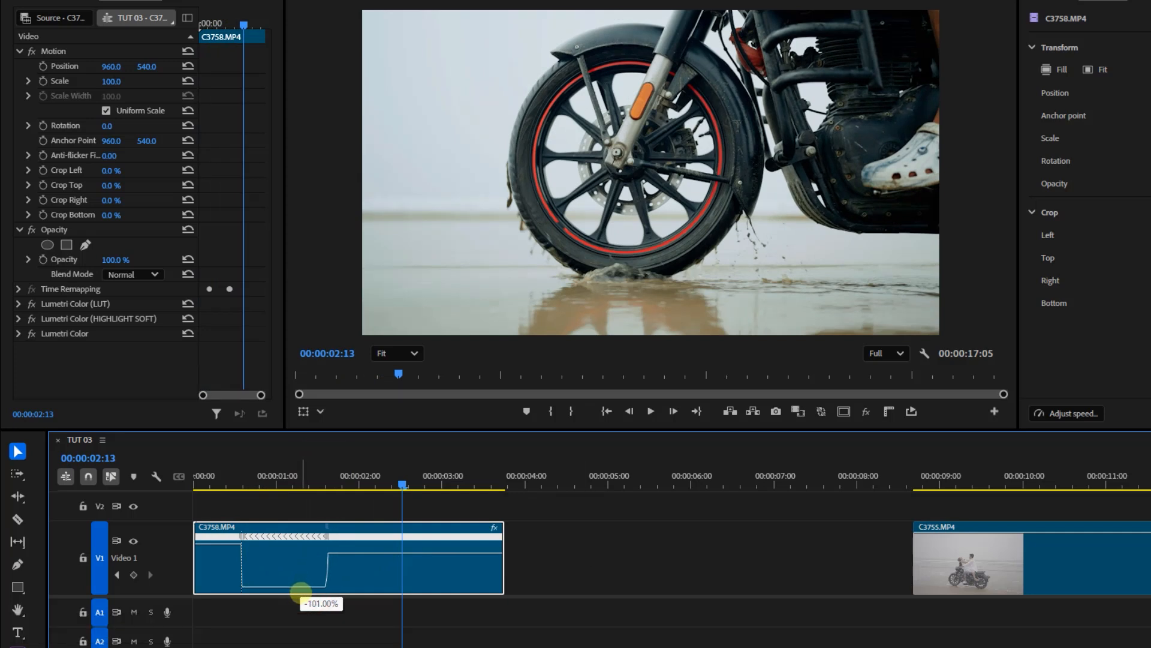
left_click_drag(302, 592, 302, 592)
left_click_drag(318, 483, 62, 521)
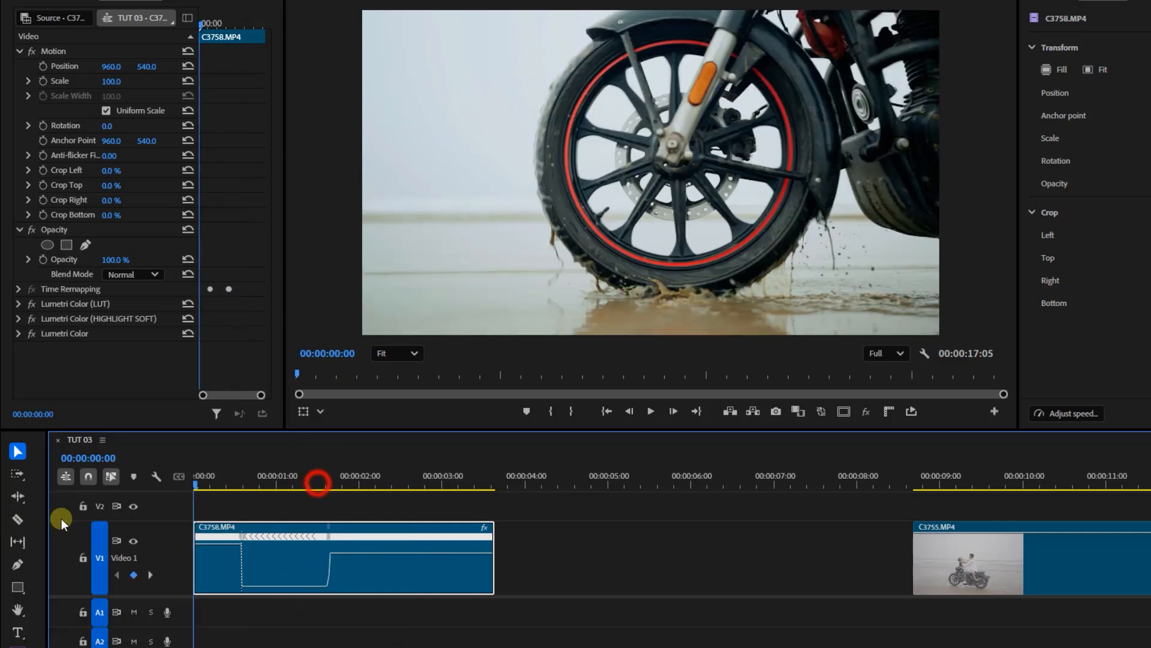
key("space")
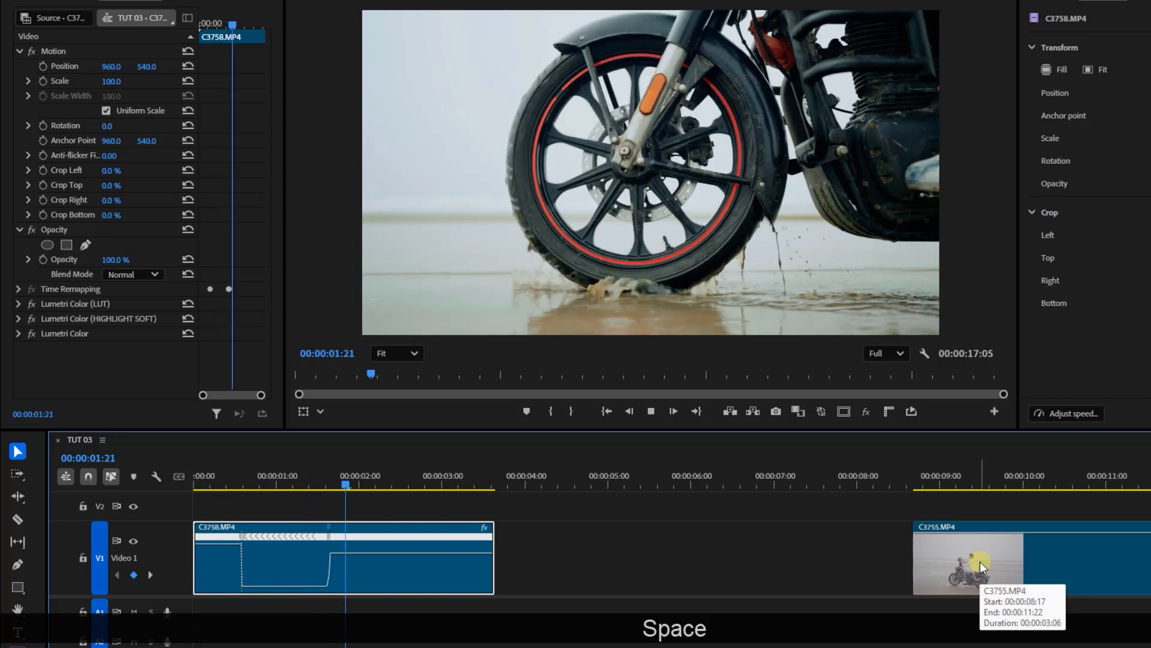
left_click_drag(321, 469, 191, 490)
key("space")
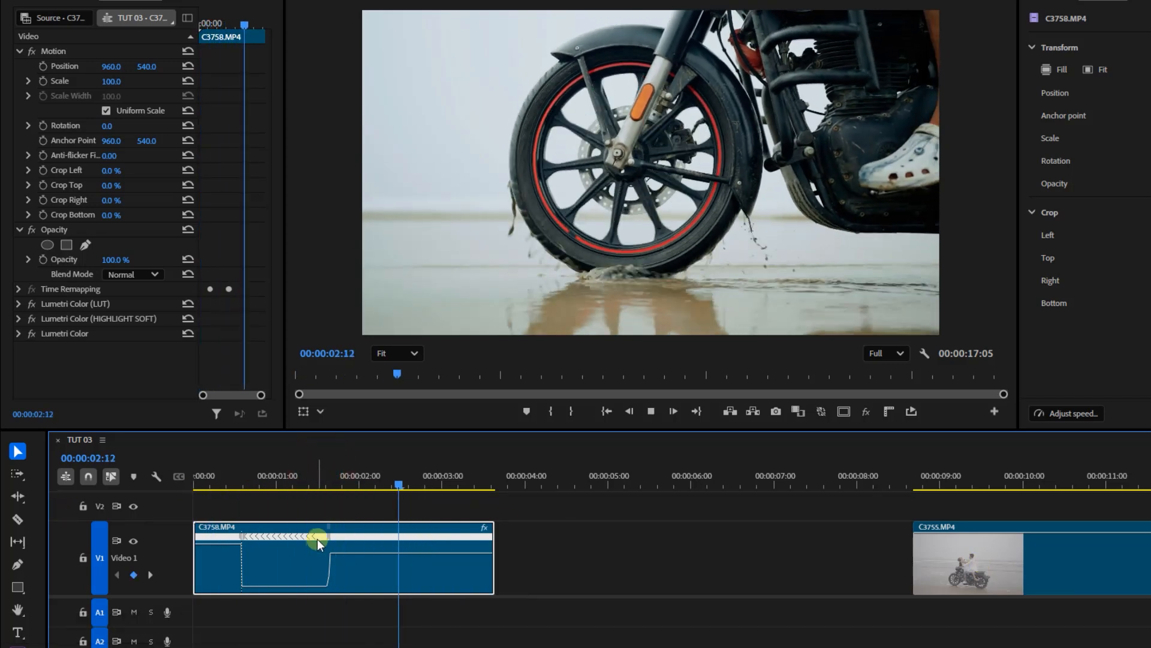
key("space")
Raise the closing section's speed until the clip lasts about 3.3 seconds, and replay it from the start
left_click_drag(355, 557, 356, 523)
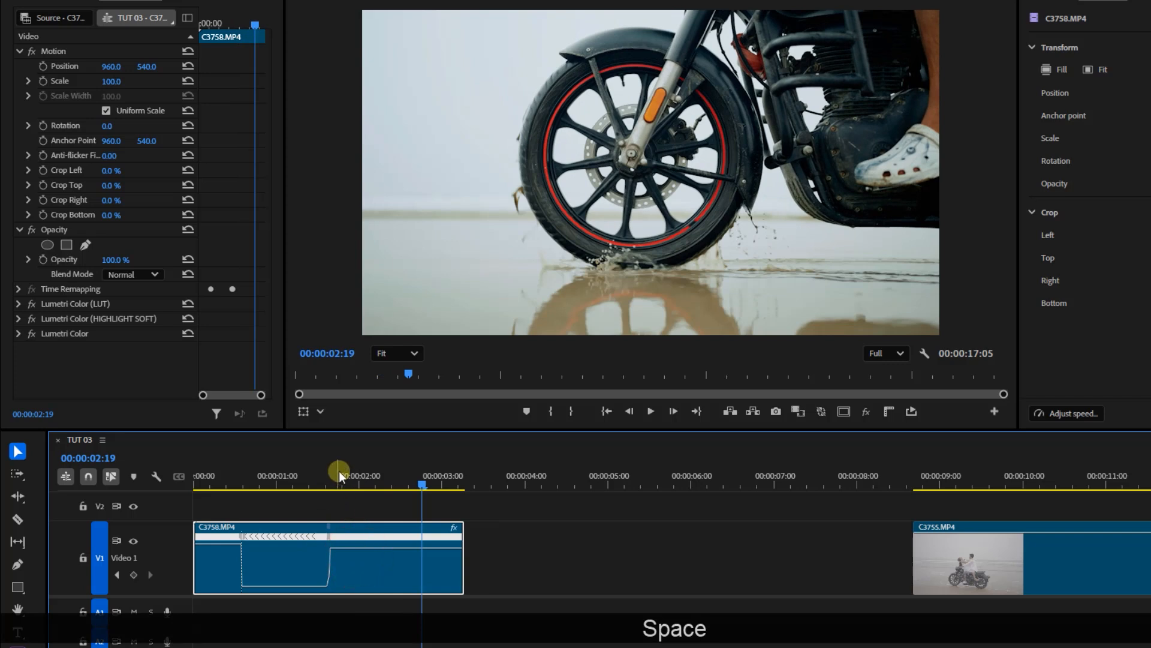
left_click_drag(337, 472, 194, 474)
key("space")
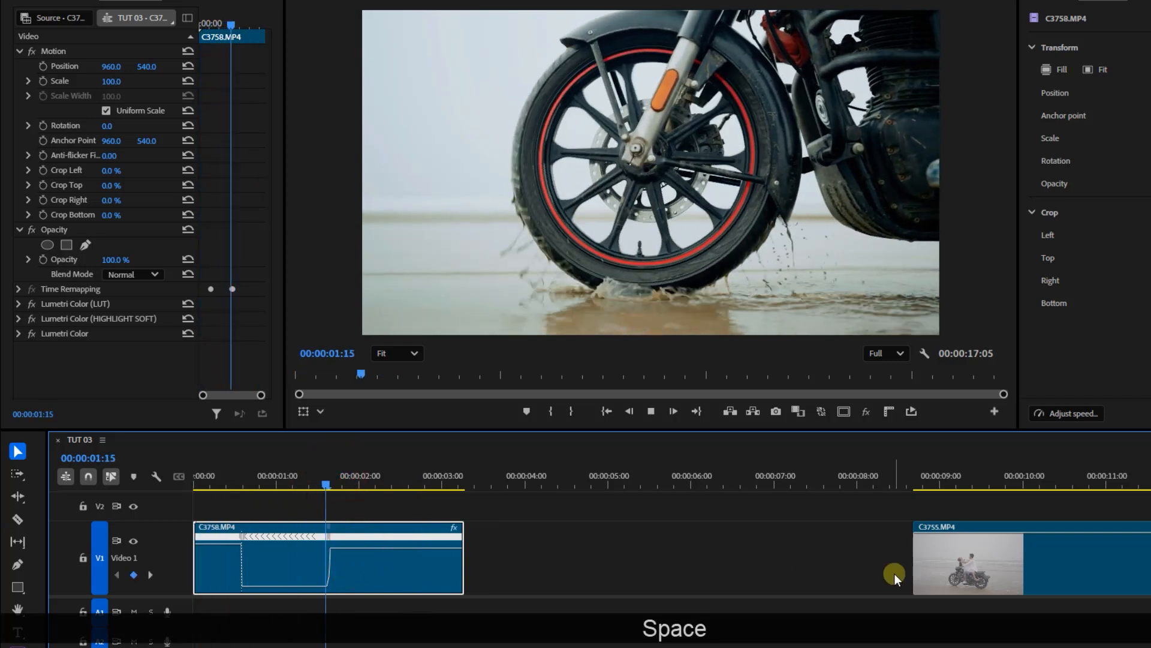
left_click_drag(304, 474, 2, 502)
key("space")
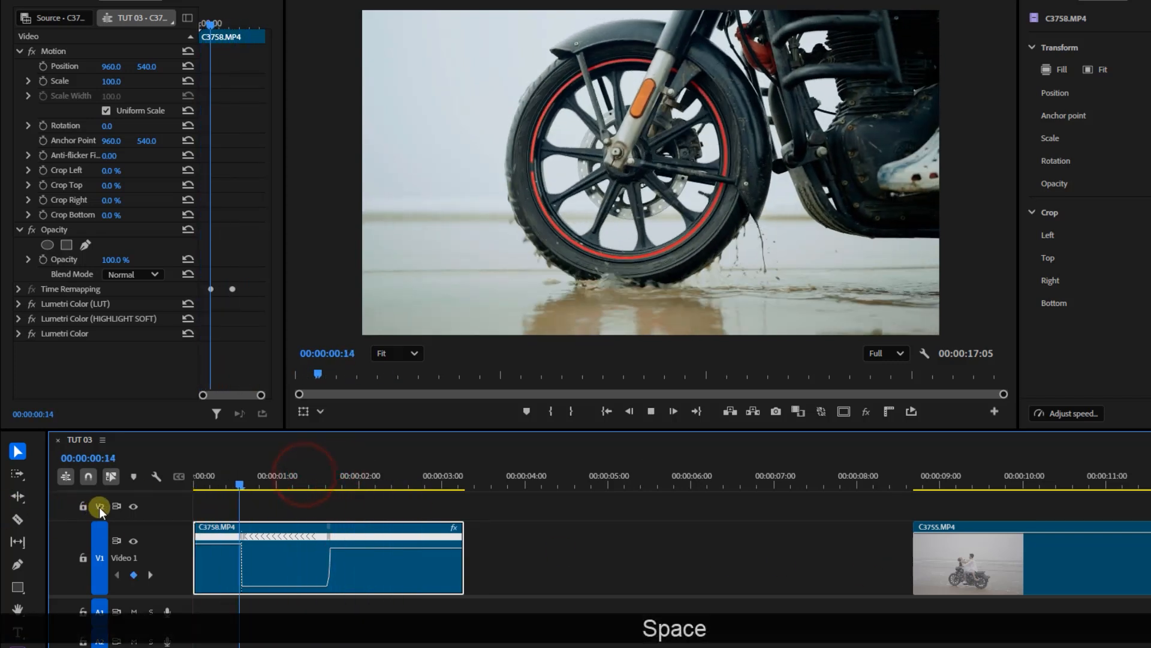
key("space")
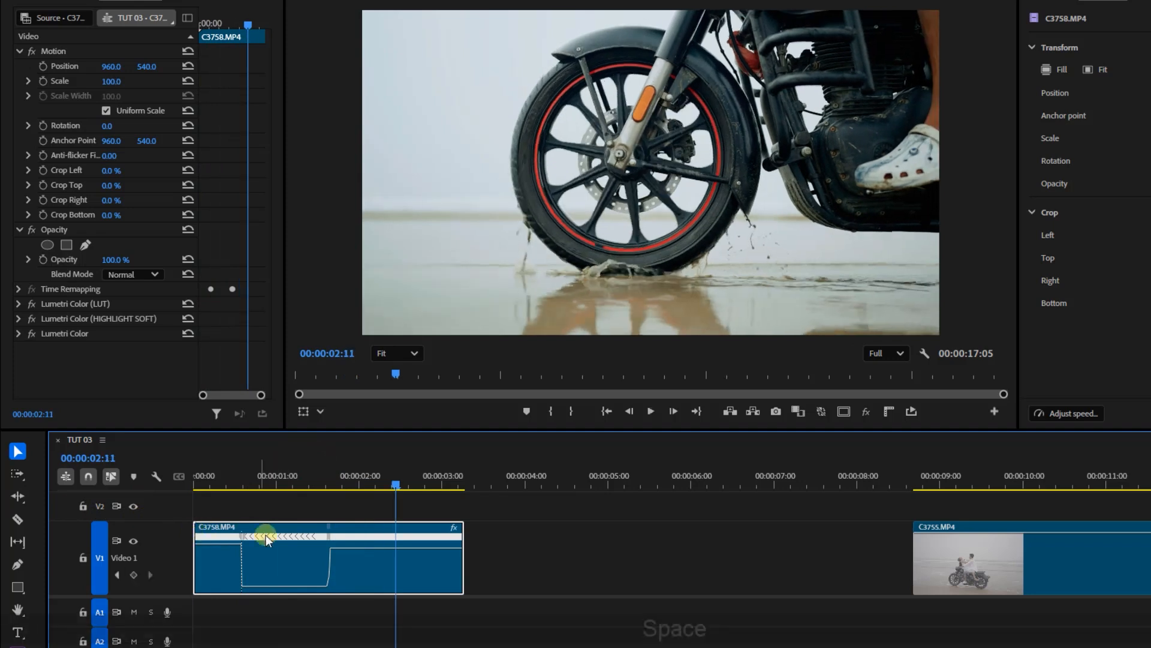
Move the reverse section's end keyframe to about 00:00:01:21 and play the clip from the start
left_click_drag(332, 538, 342, 537)
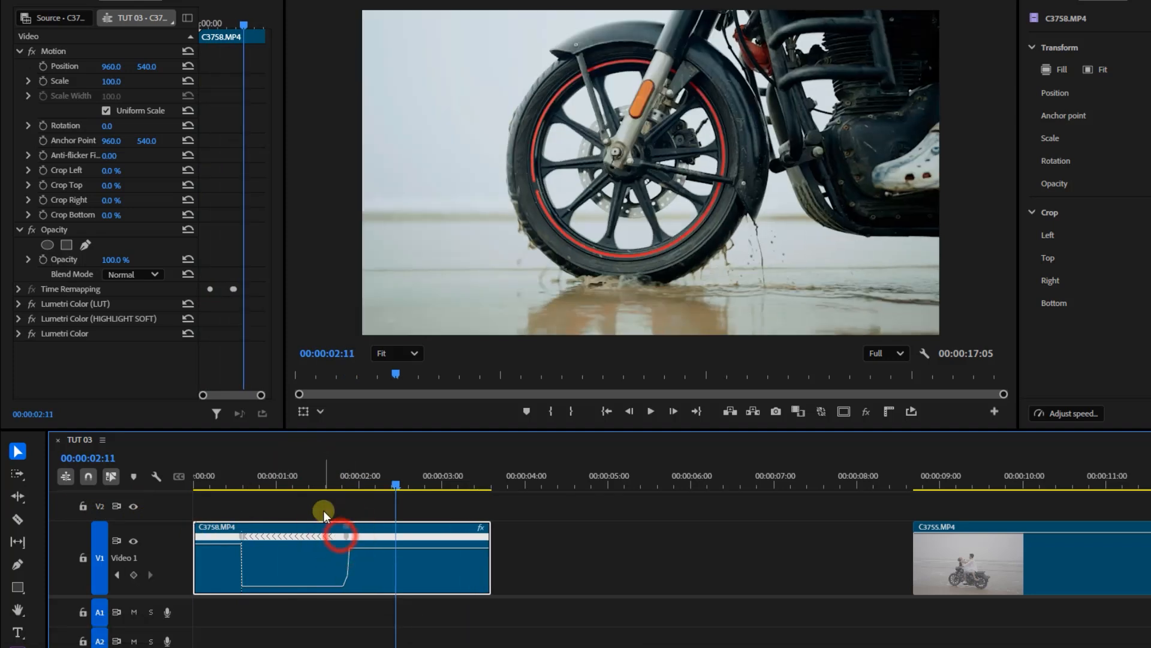
left_click_drag(335, 483, 0, 496)
key("space")
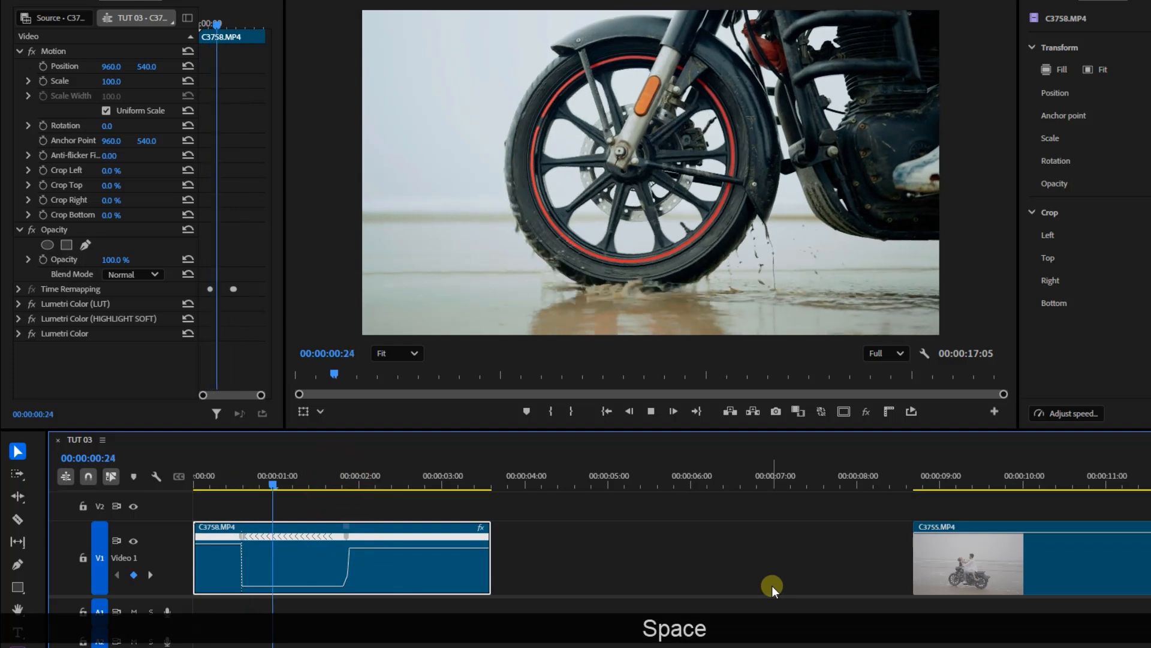
key("space")
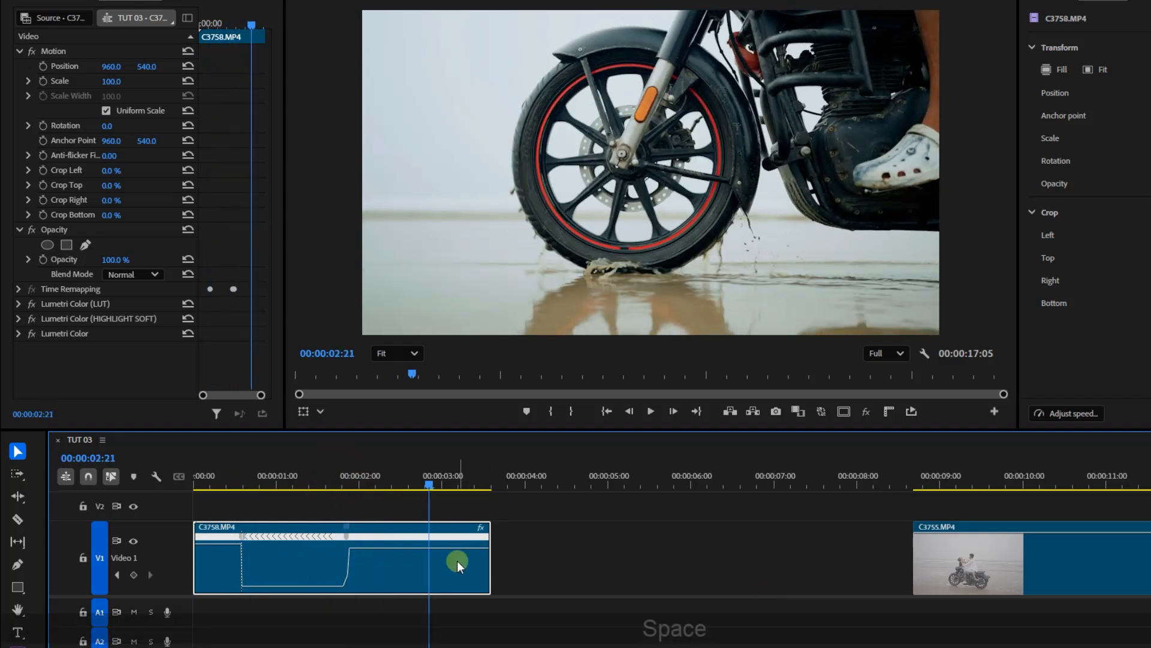
Raise the closing section's speed again until the clip lasts about 3.4 seconds, and return the playhead to 00:00:00:00
left_click_drag(423, 548, 424, 545)
left_click_drag(371, 478, 5, 514)
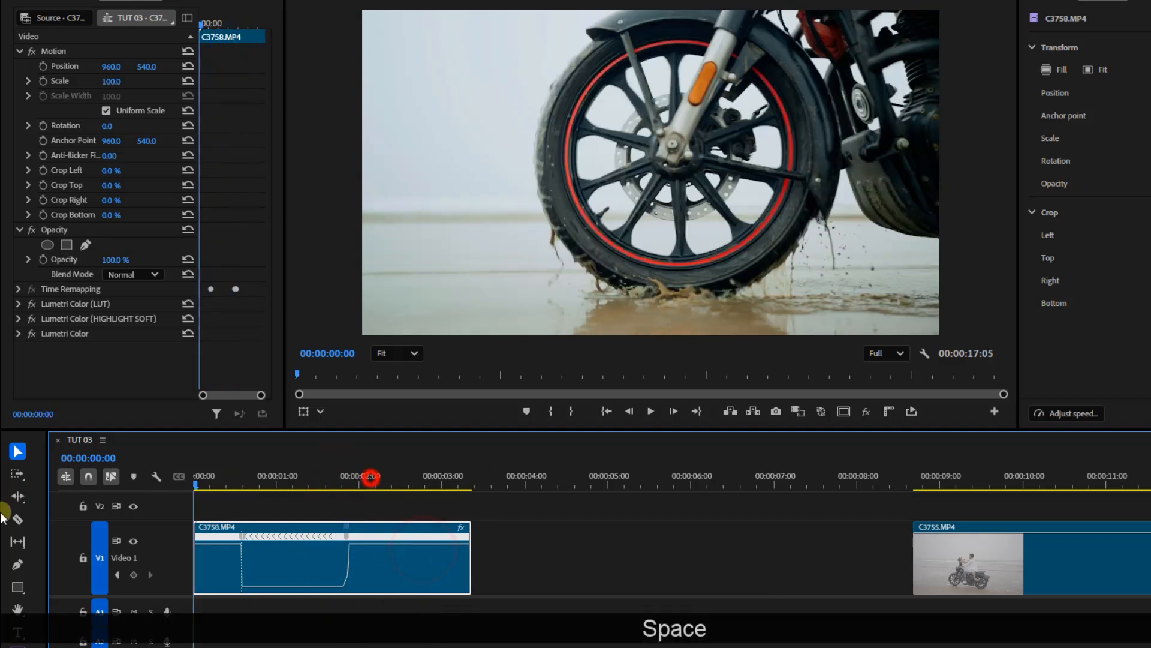
key("equal")
key("equal")
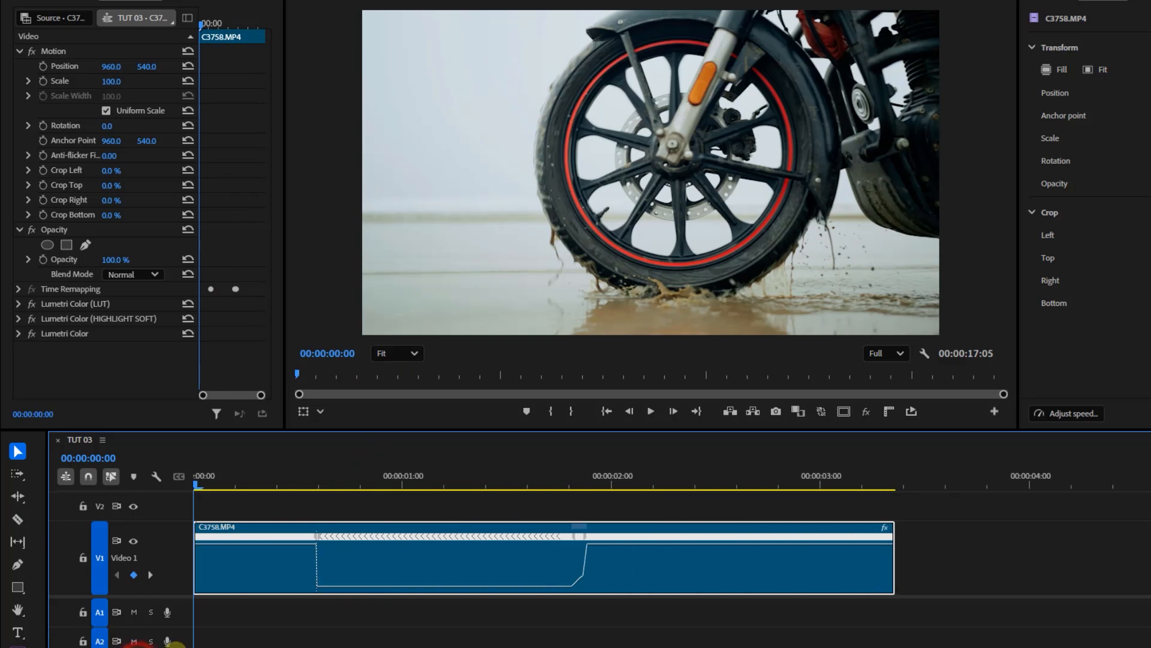
Play the motorcycle clip from the start several times to review the timing of its reverse section
key("space")
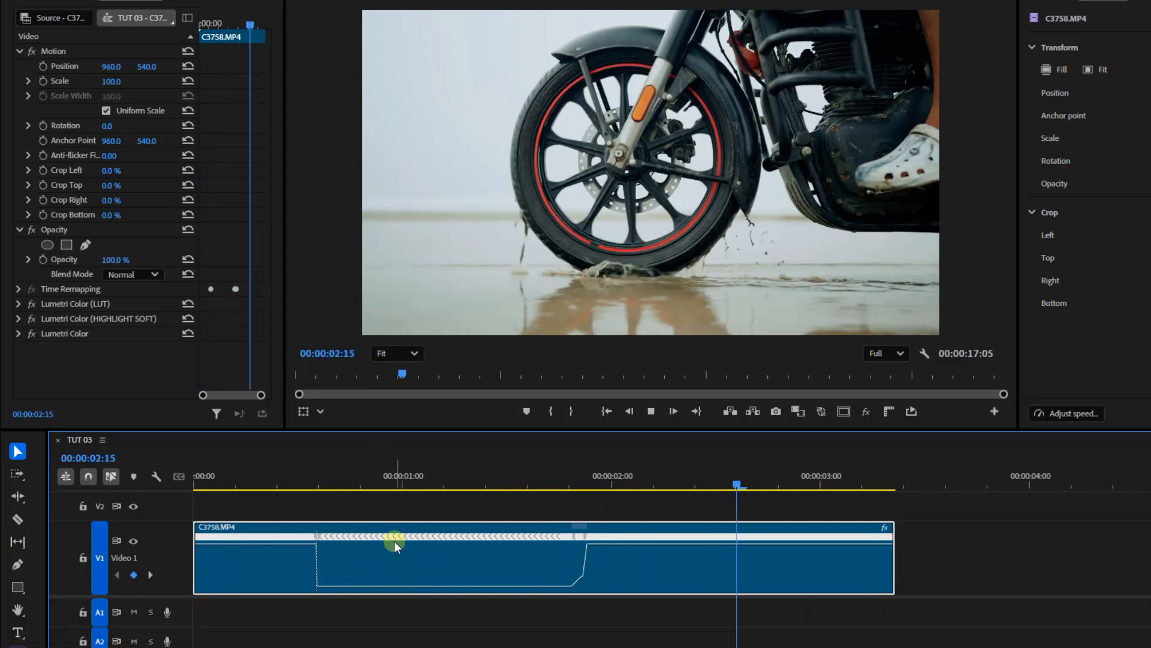
left_click(387, 469)
key("space")
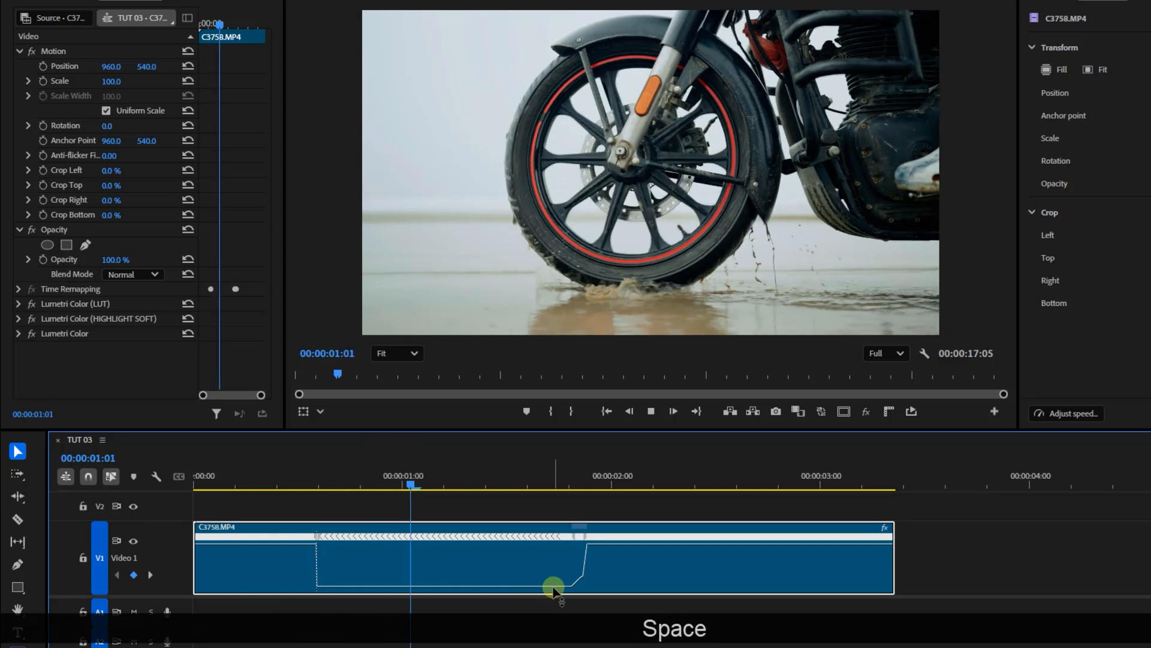
left_click(504, 478)
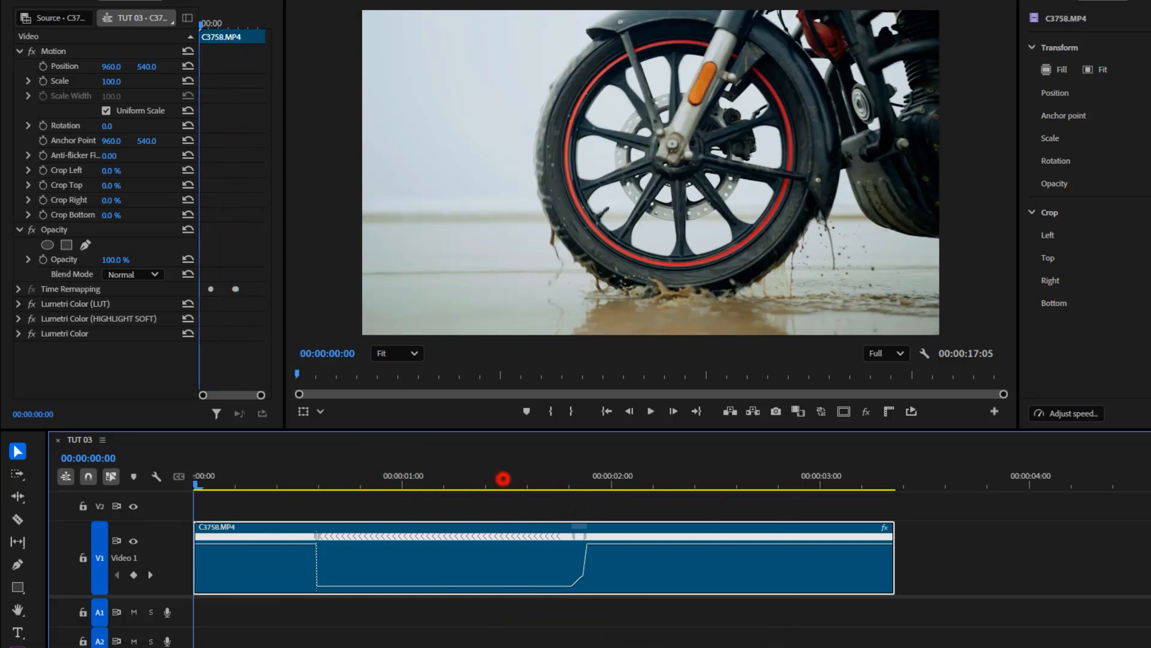
key("space")
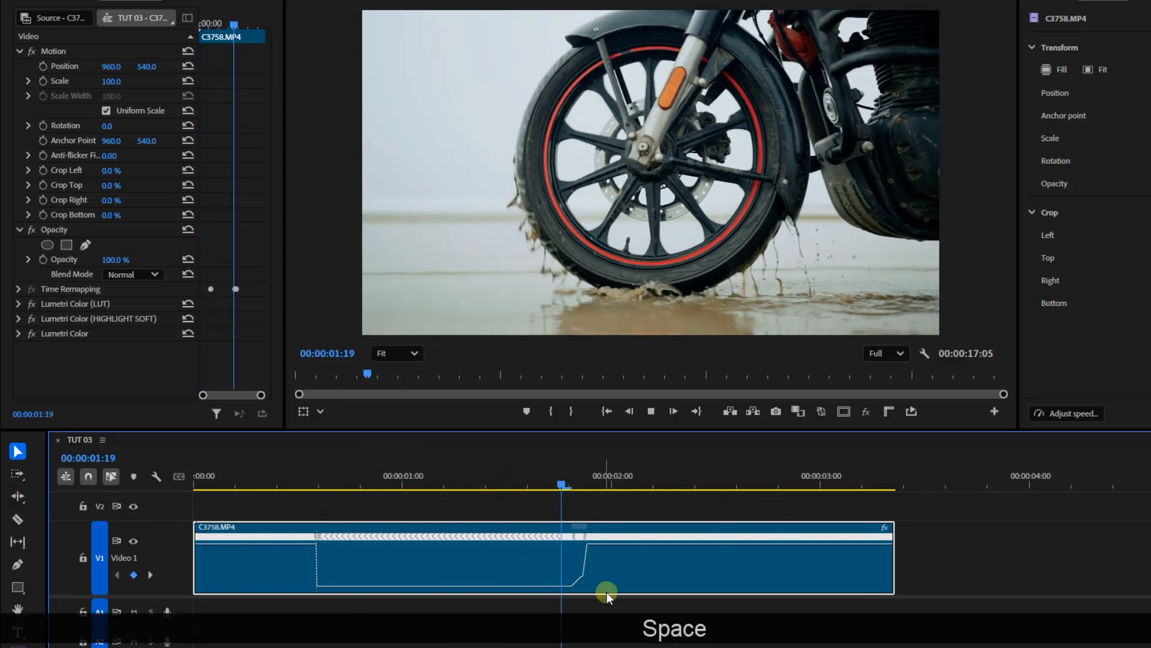
key("space")
Raise the closing section's speed until the clip lasts about 3.2 seconds, and replay it from the start
left_click_drag(702, 545, 702, 524)
left_click(598, 477)
key("space")
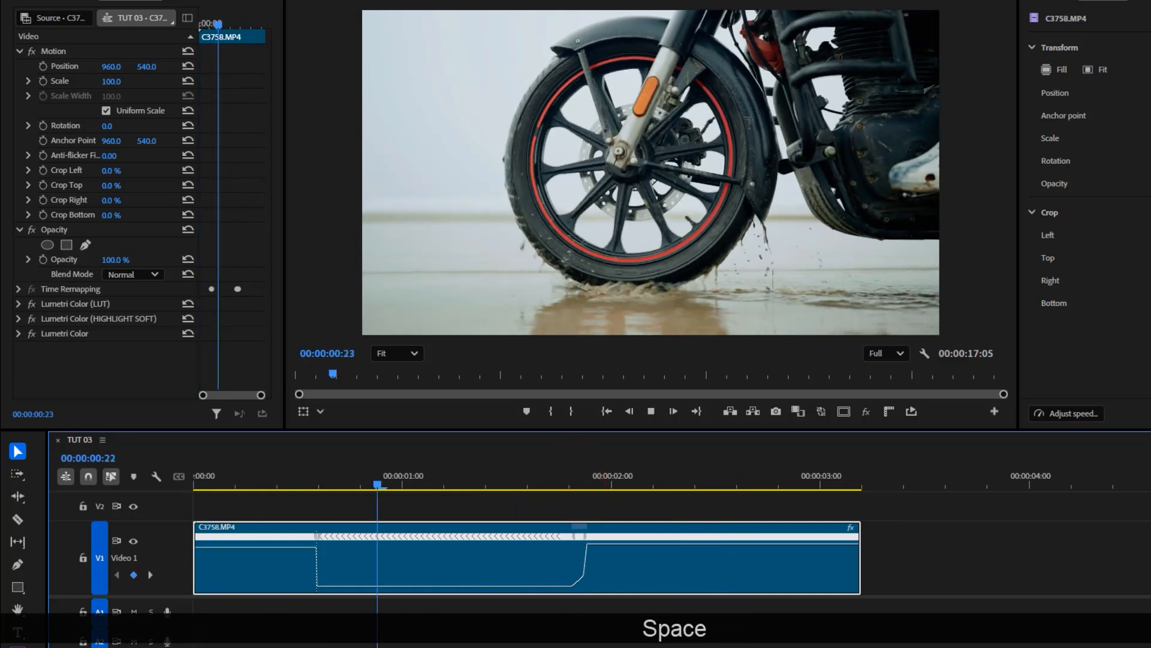
Trim the end of C3758.MP4 to 00:00:02:17 and ripple delete the gap before C3755.MP4
key("space")
left_click_drag(859, 583, 753, 580)
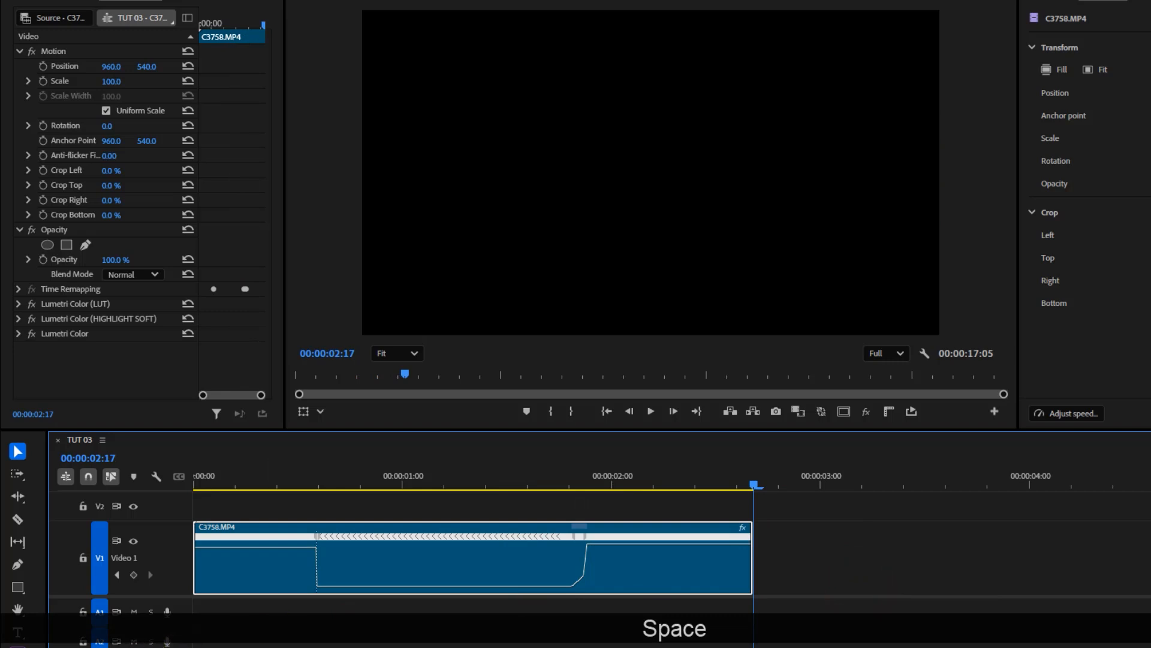
left_click_drag(75, 647, 99, 647)
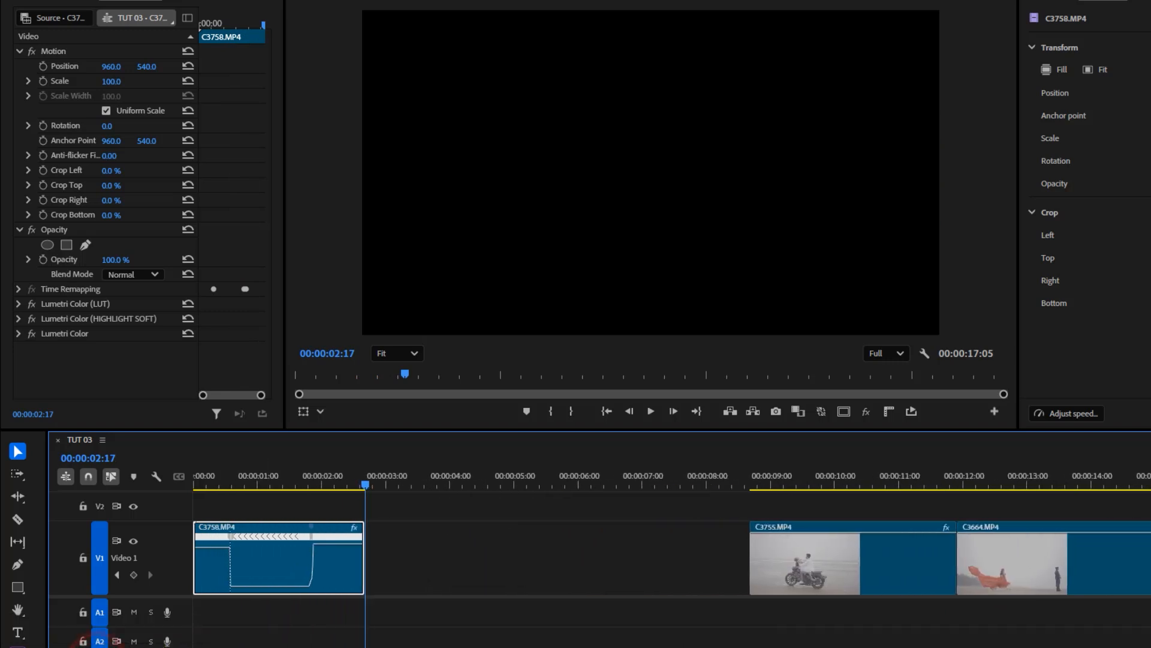
right_click(467, 558)
left_click(480, 569)
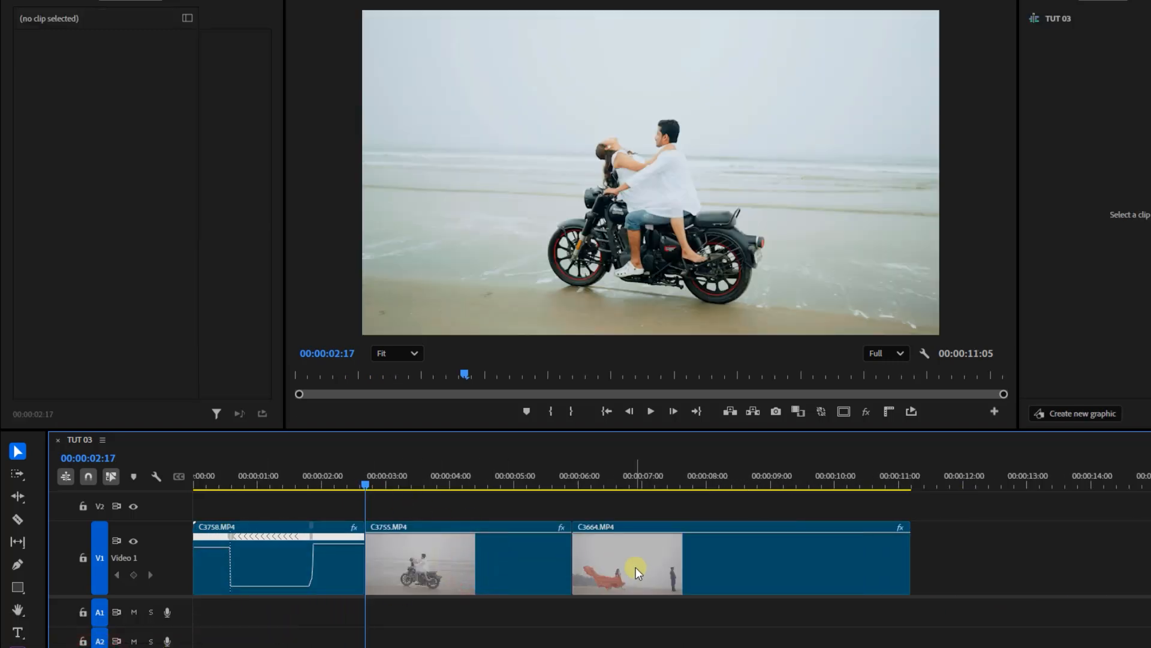
Move C3664.MP4 about four seconds along the timeline and show the Time Remapping speed line on C3755.MP4
left_click_drag(636, 568, 891, 568)
left_click_drag(159, 647, 100, 647)
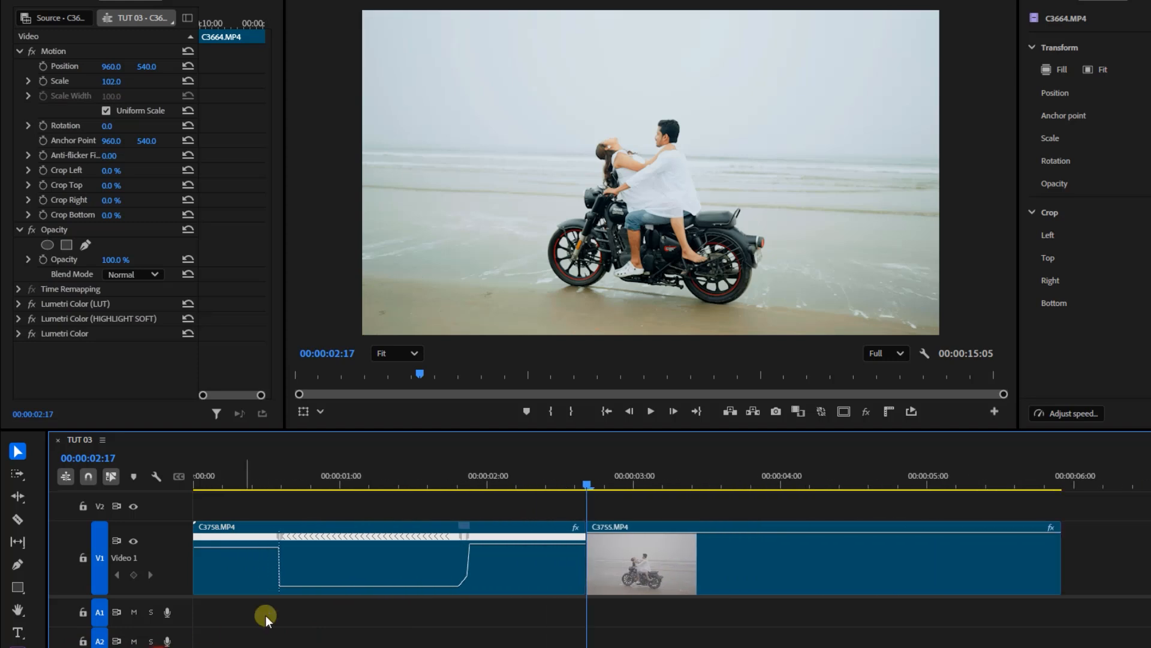
left_click_drag(560, 477, 739, 501)
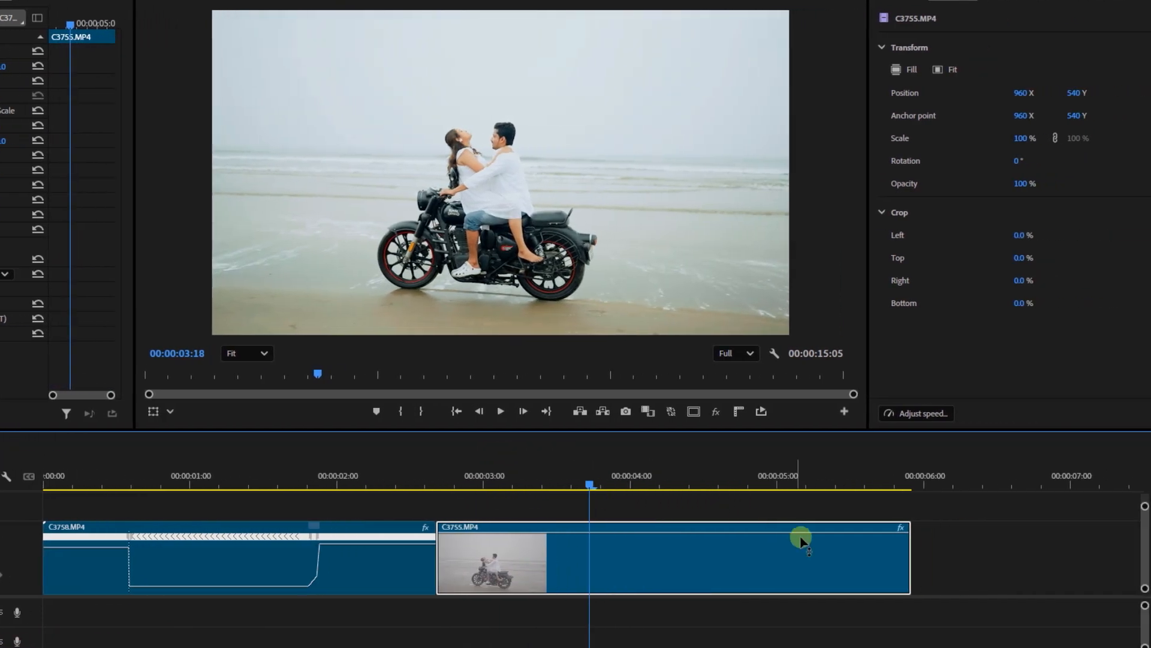
left_click(867, 525)
left_click(906, 569)
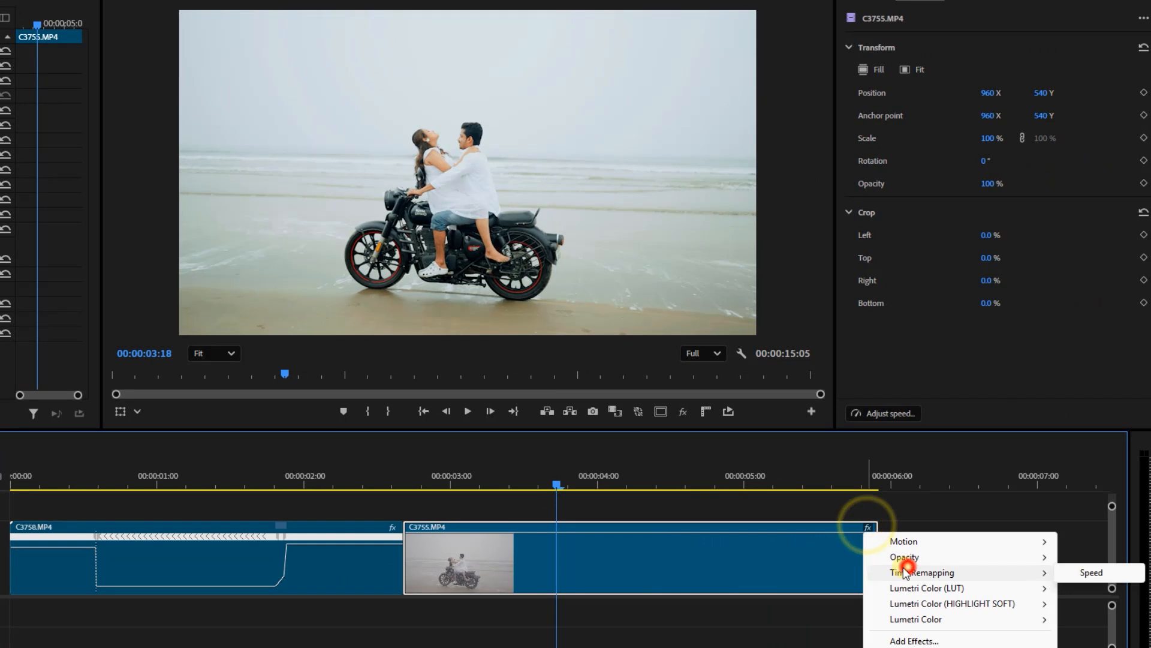
left_click(1067, 573)
Add a speed keyframe to C3755.MP4 at 00:00:03:23, speed up the section before it until the clip ends near 00:00:05:07, and play the cut
left_click_drag(403, 483, 592, 506)
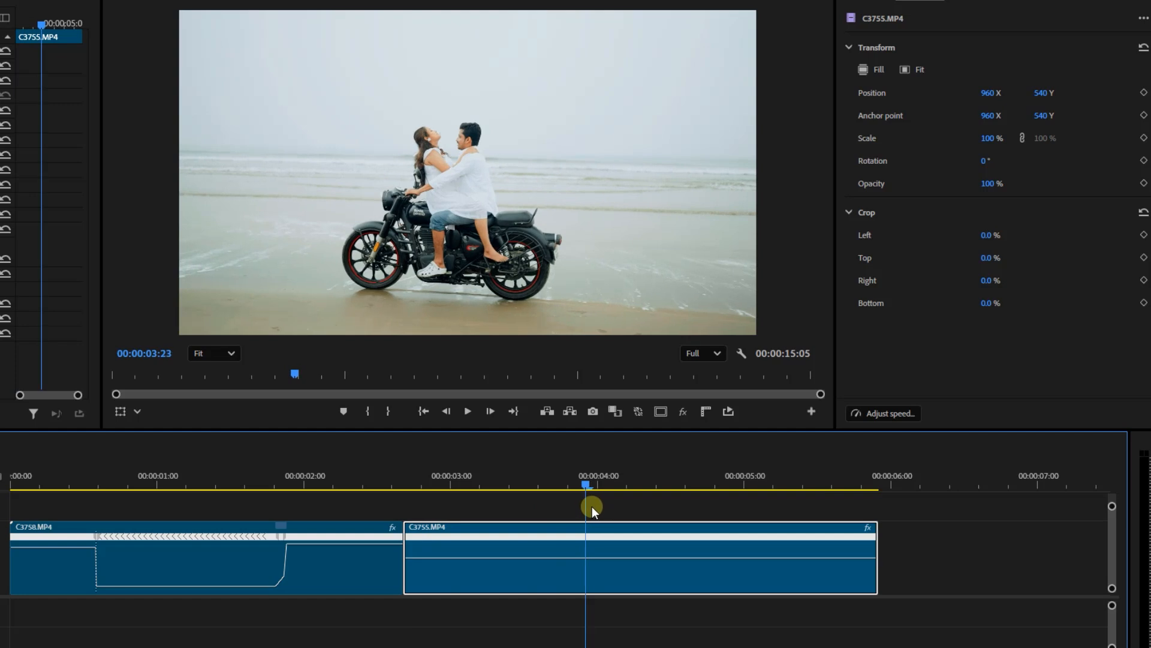
key("ctrl")
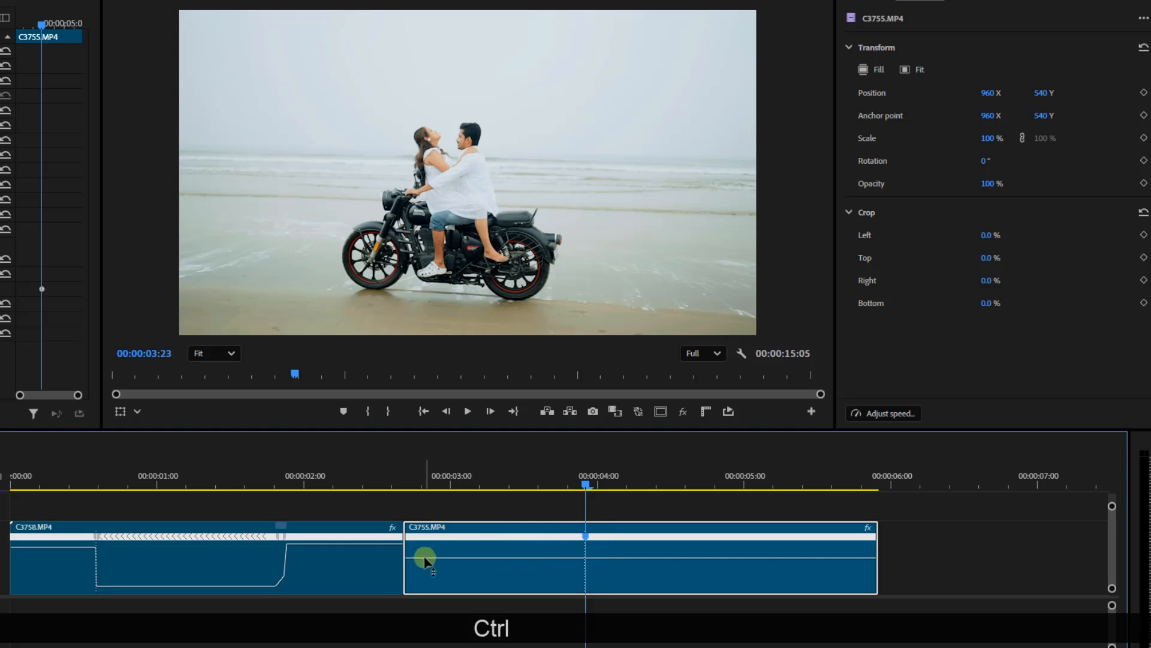
left_click_drag(422, 563, 419, 555)
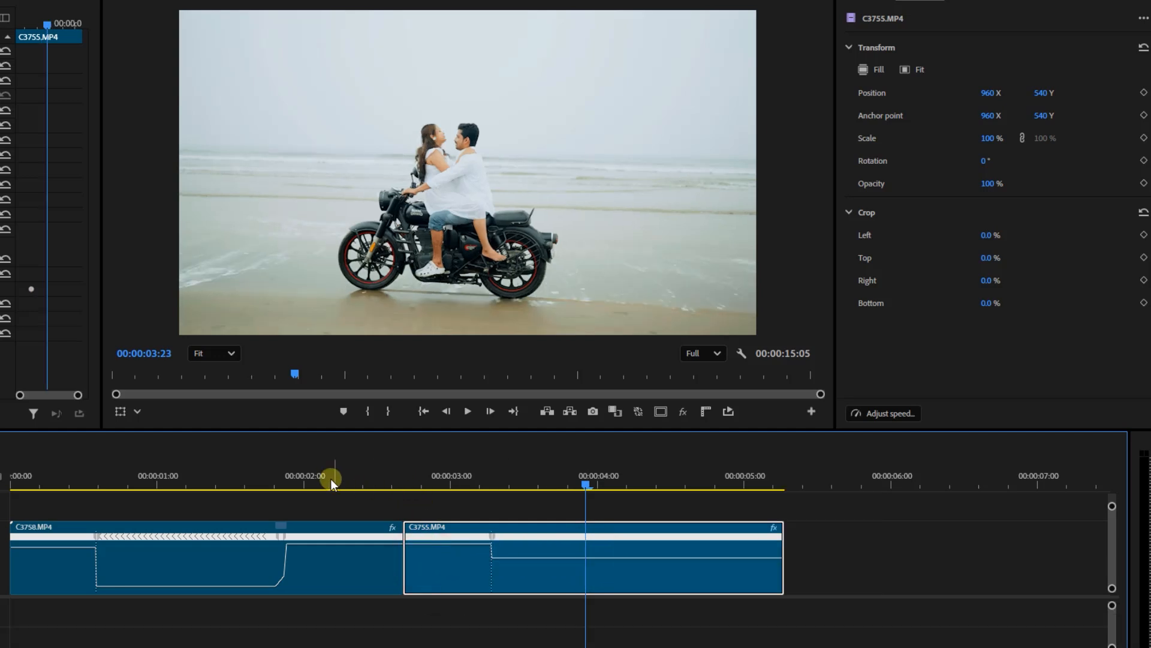
left_click(330, 479)
key("space")
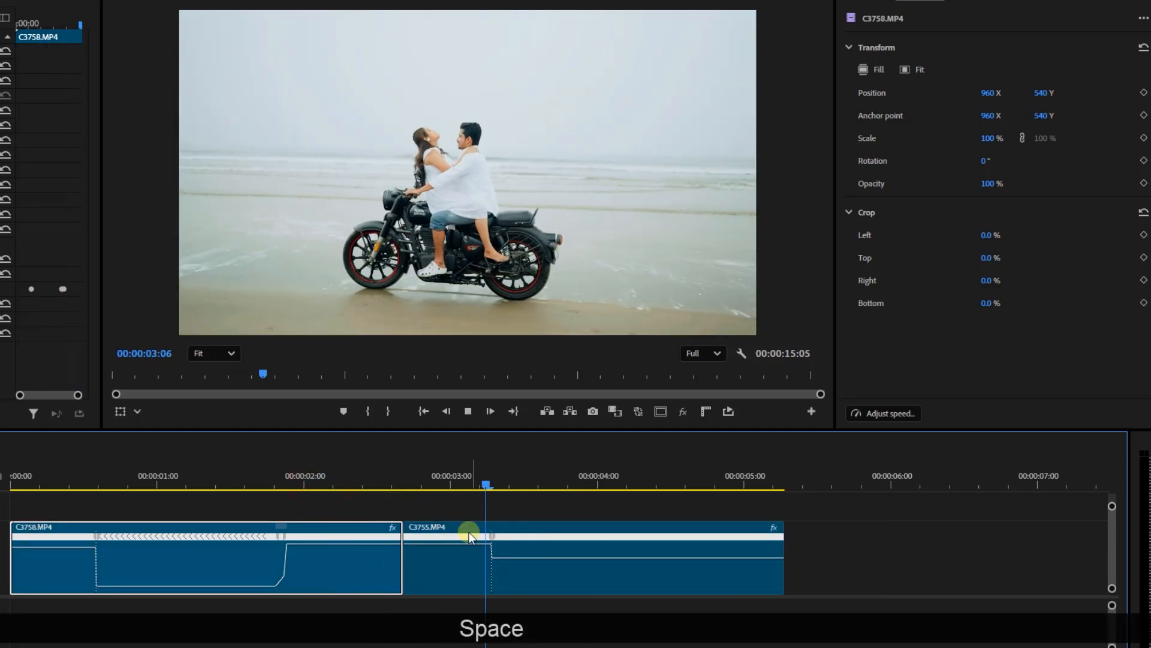
Raise the opening section's speed on C3755.MP4 further until the clip ends at about 00:00:05:02, and play across the cut
left_click(387, 478)
left_click_drag(424, 546, 420, 541)
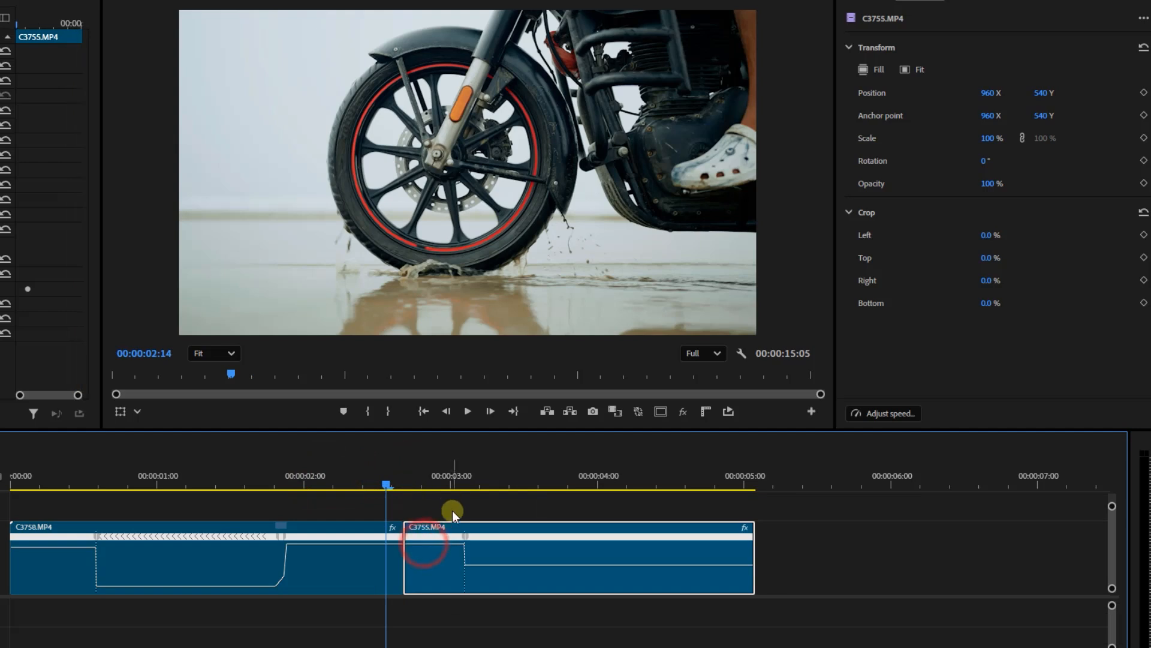
key("space")
left_click_drag(381, 472, 247, 479)
key("space")
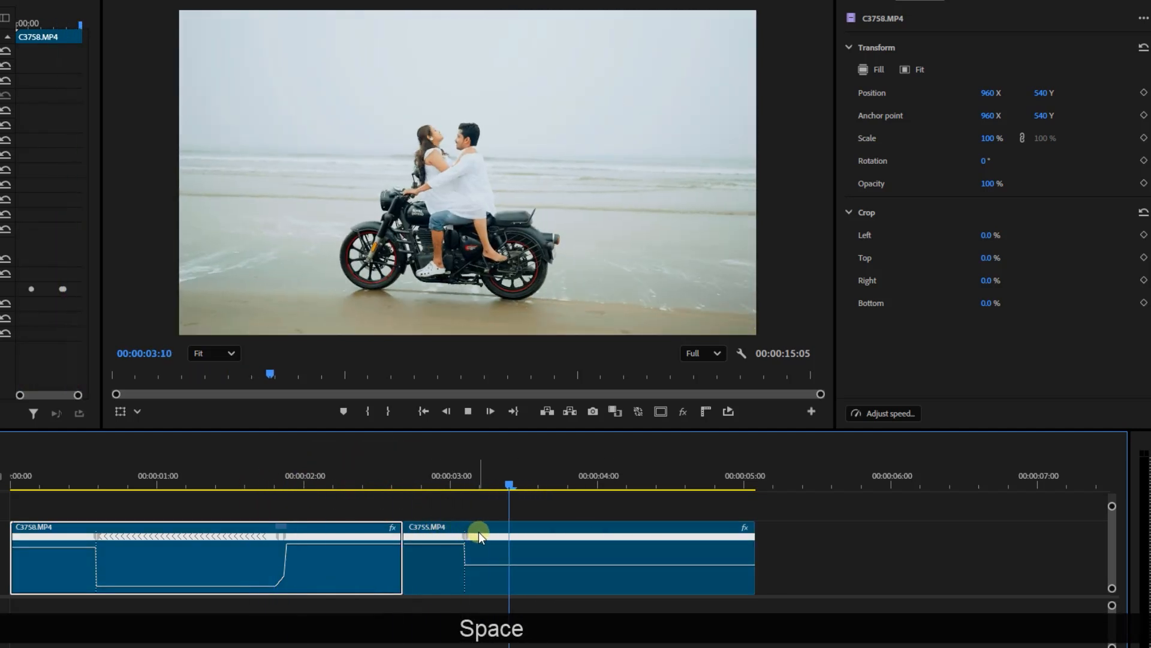
Create a -100% reverse section on C3755.MP4 from its speed keyframe to about 00:00:03:19, and play across the cut
left_click(482, 547)
key("ctrl")
left_click_drag(466, 536, 546, 541)
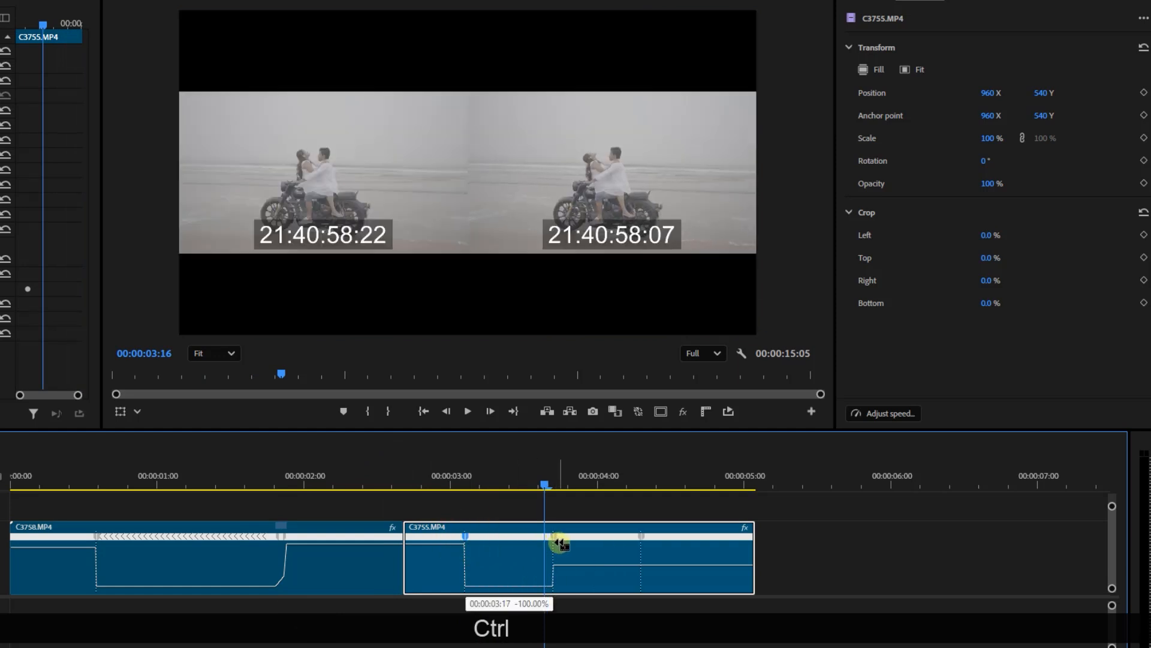
left_click_drag(568, 544, 567, 542)
left_click(387, 482)
key("space")
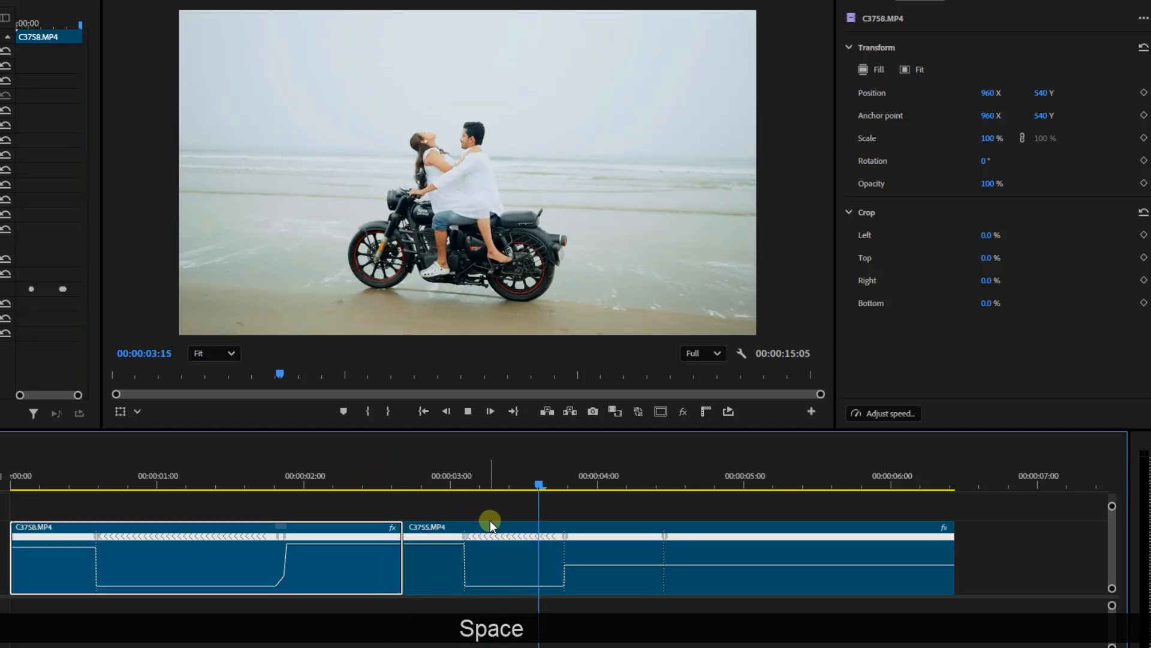
Delete the last speed keyframe on C3755.MP4 and raise the speed after the reverse section to 197%
left_click(652, 534)
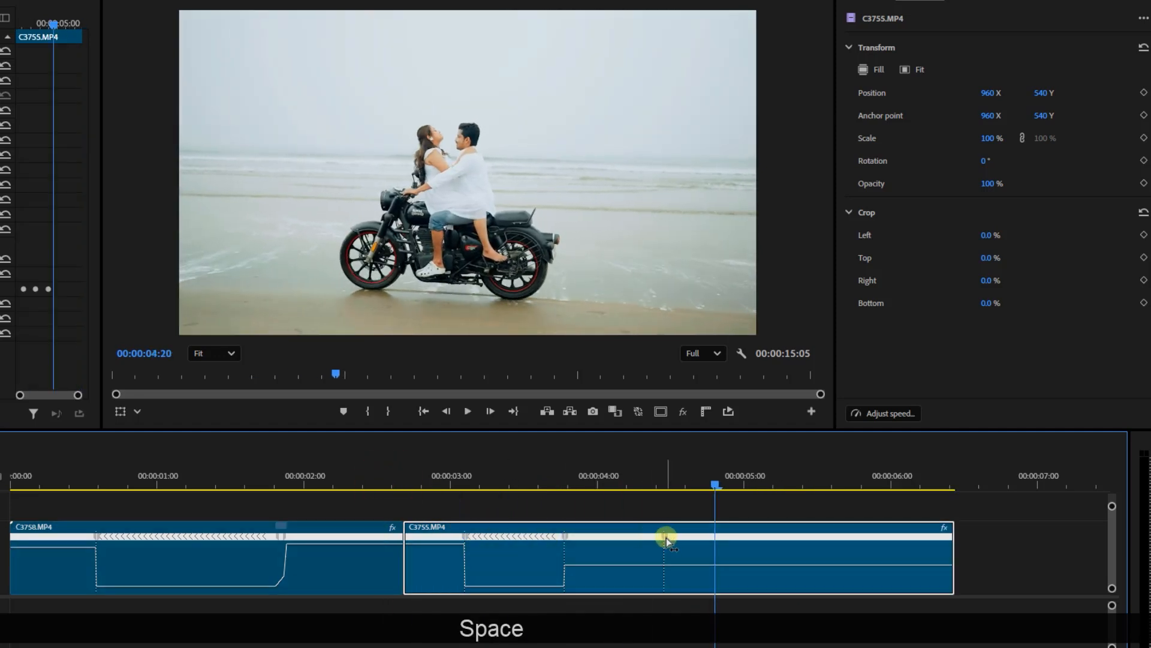
left_click(665, 537)
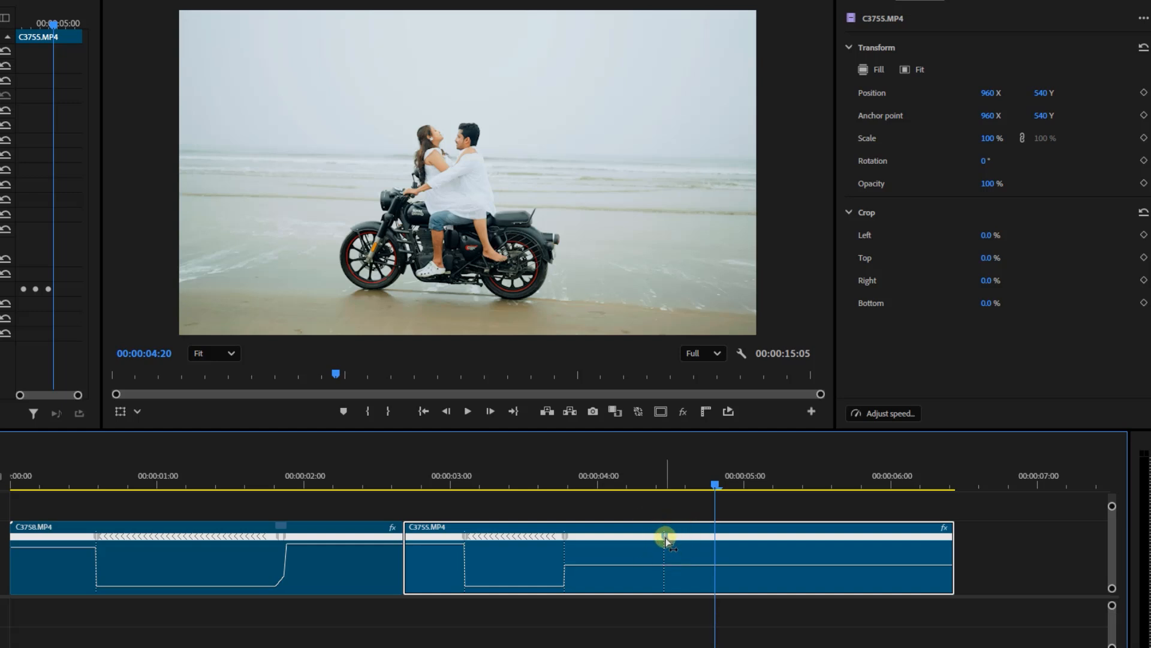
key("Delete")
left_click_drag(623, 565, 622, 495)
Play both speed-ramped clips from the start, and again from about 00:00:02:04
left_click_drag(274, 483, 8, 496)
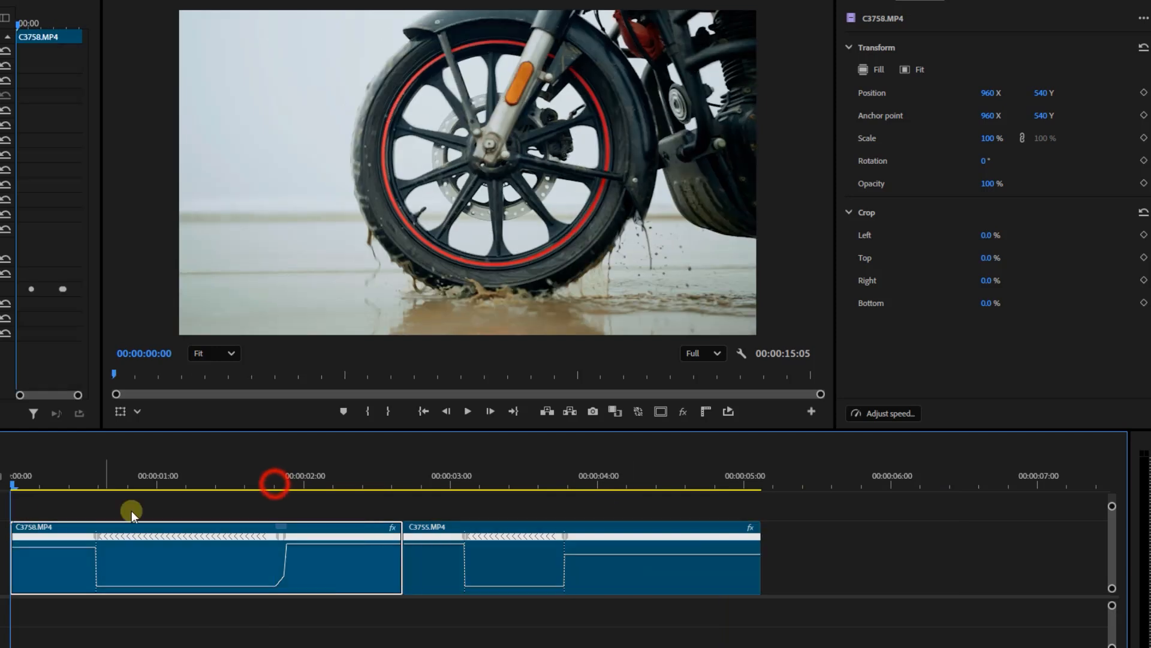
key("space")
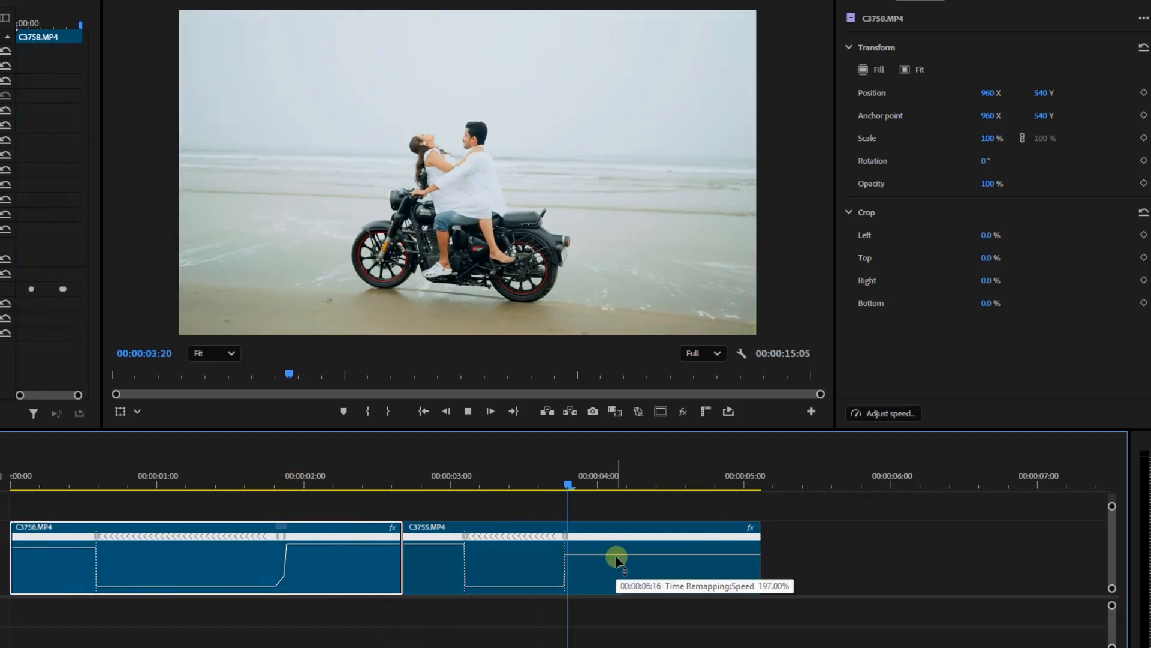
left_click_drag(450, 476, 329, 476)
key("space")
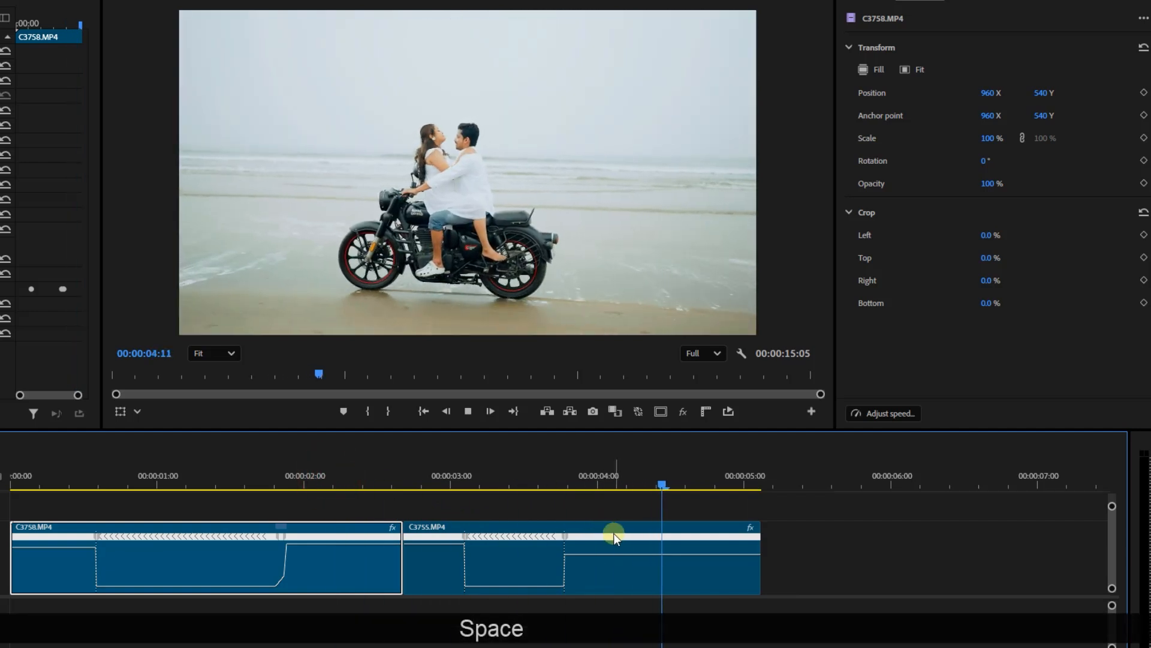
Extend C3755.MP4's reverse section and split its end keyframe into a short ramp from about 00:00:03:24 to 00:00:04:01, then play from the start
left_click(569, 535)
left_click_drag(570, 535, 602, 537)
left_click_drag(577, 537, 583, 537)
left_click(404, 479)
key("Home")
key("space")
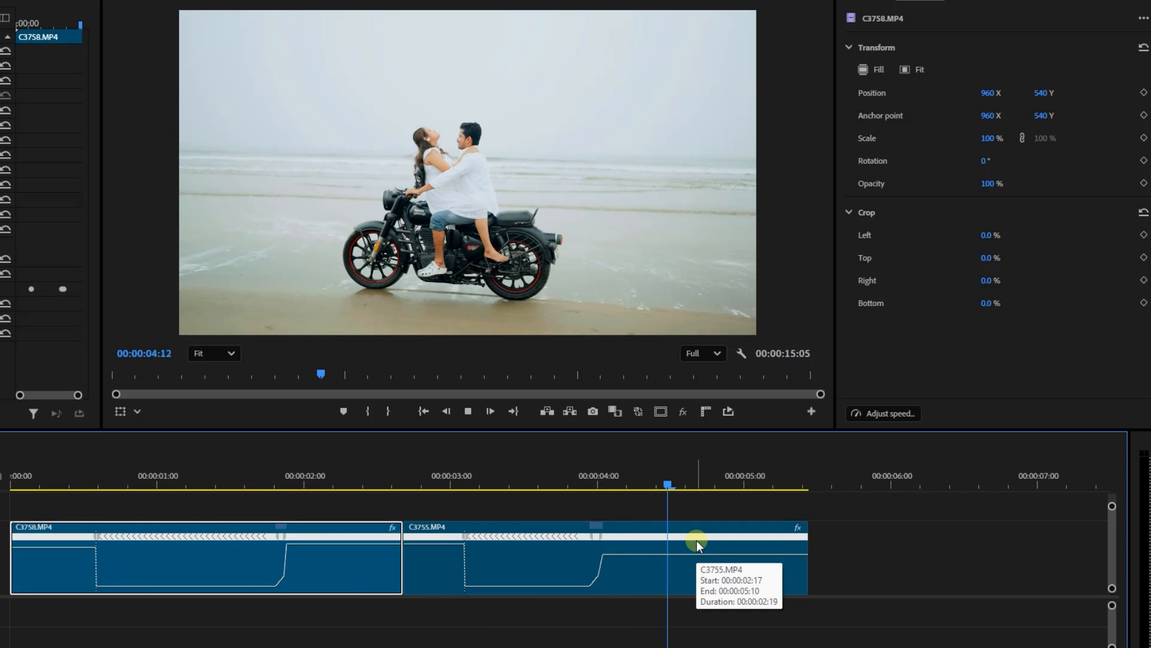
Add a speed keyframe to C3755.MP4 at 00:00:04:19, lower the speed after it to about 99%, and play from the start
key("space")
left_click_drag(708, 483, 593, 492)
key("space")
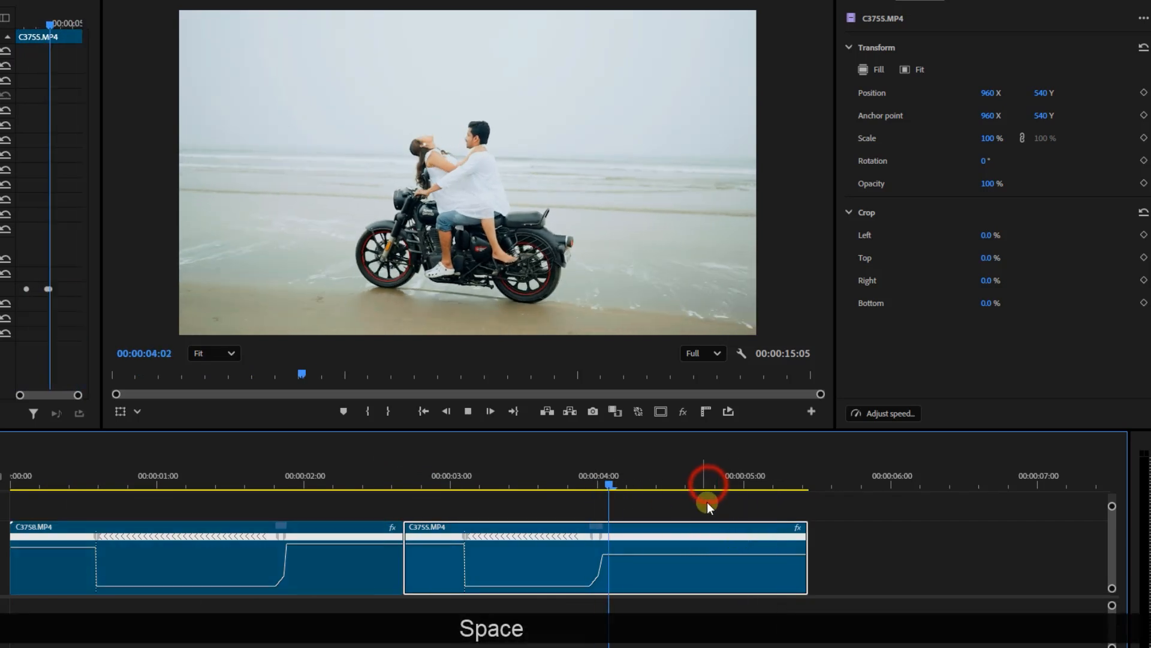
key("space")
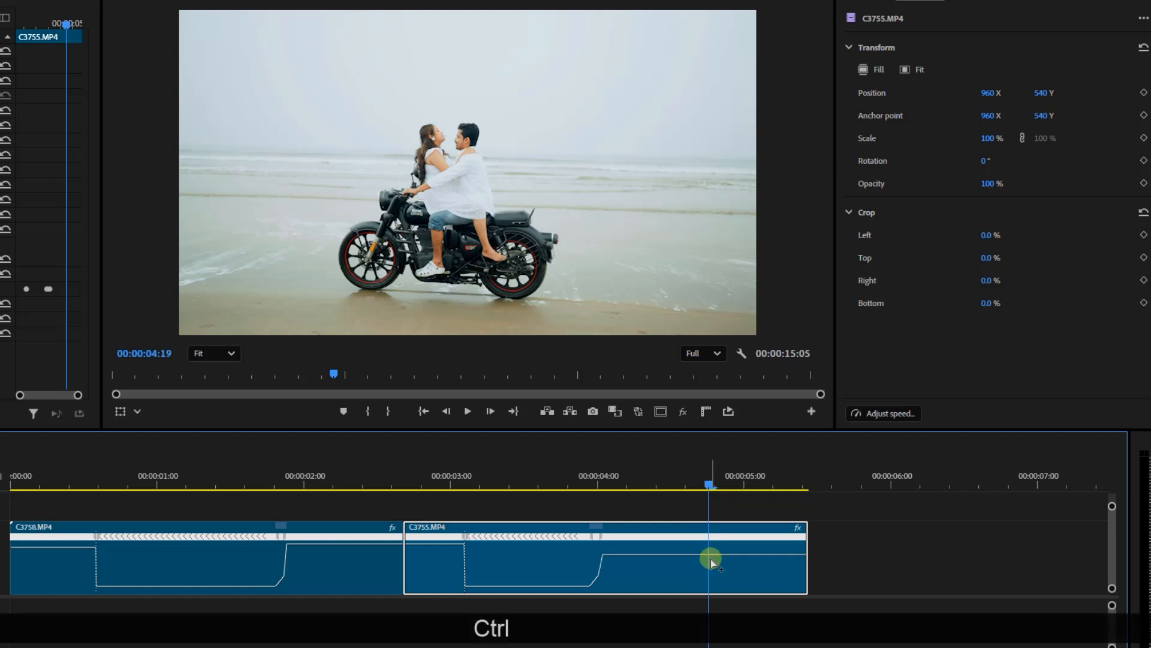
left_click(710, 555, "ctrl")
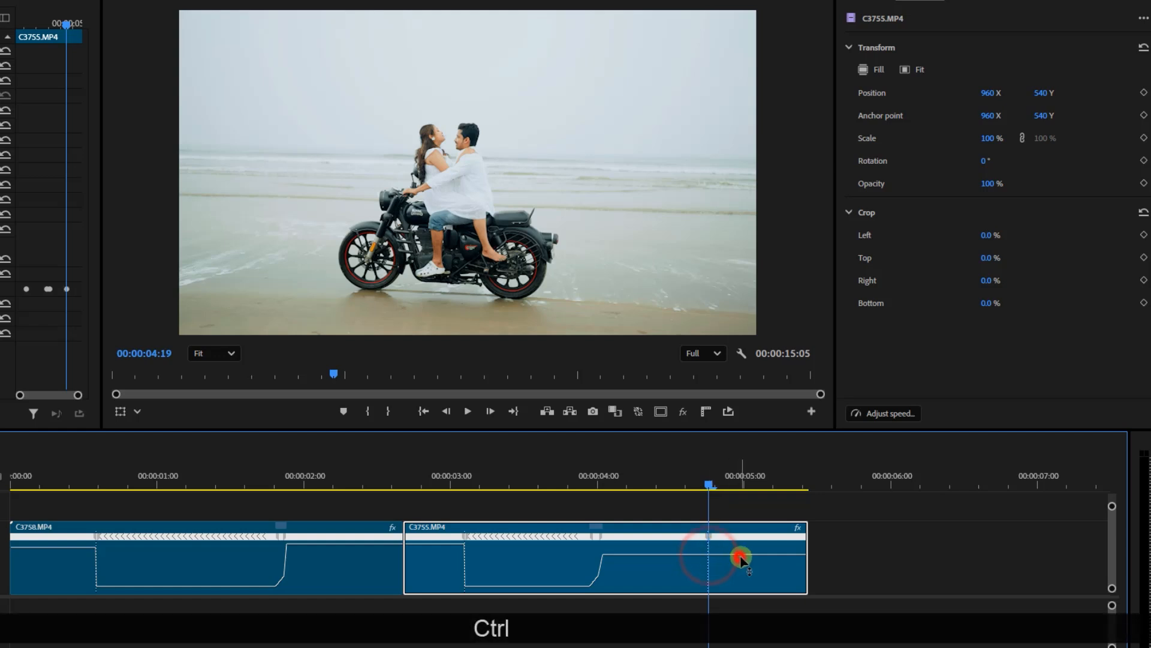
left_click_drag(756, 608, 754, 610)
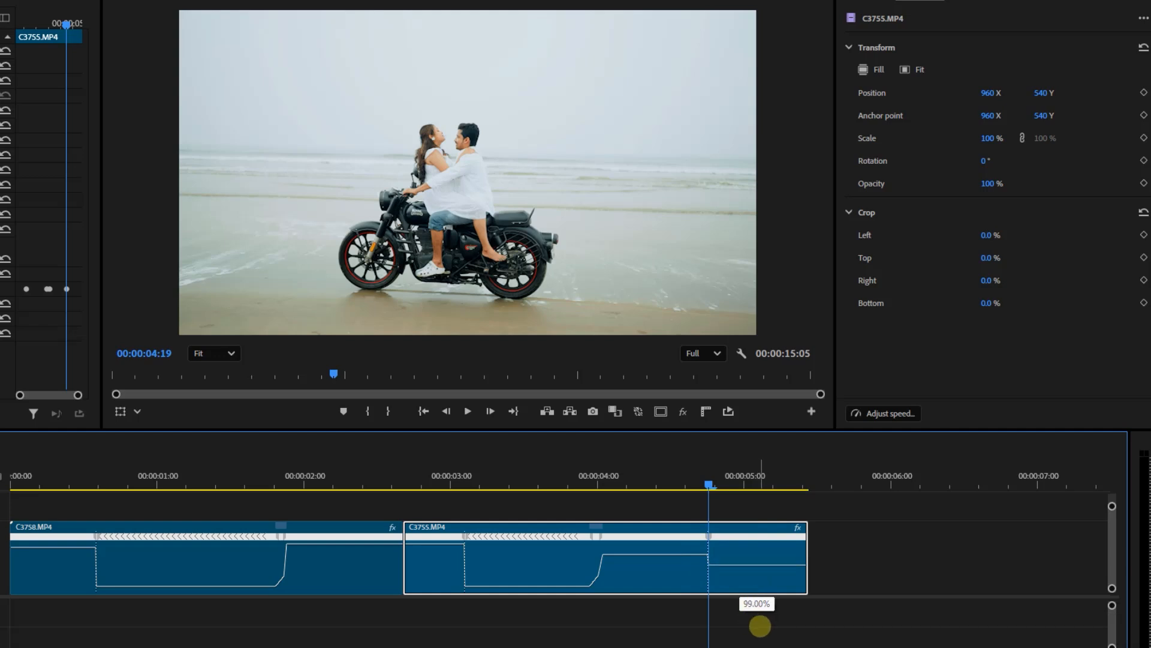
left_click_drag(762, 625, 760, 624)
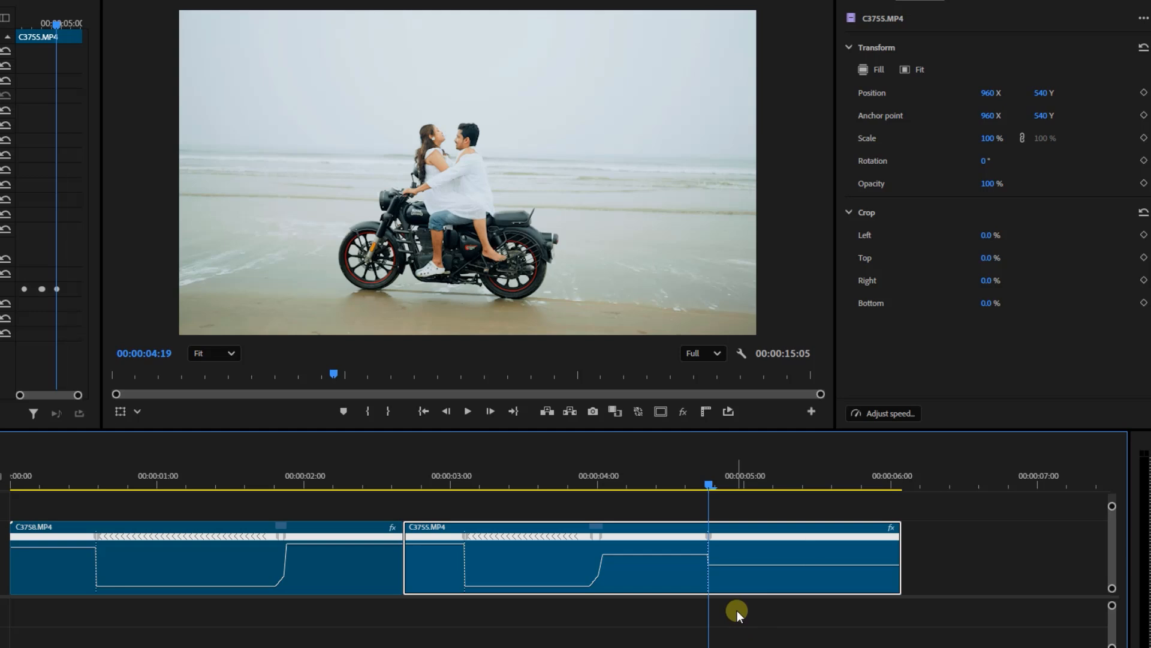
left_click_drag(246, 479, 7, 483)
key("space")
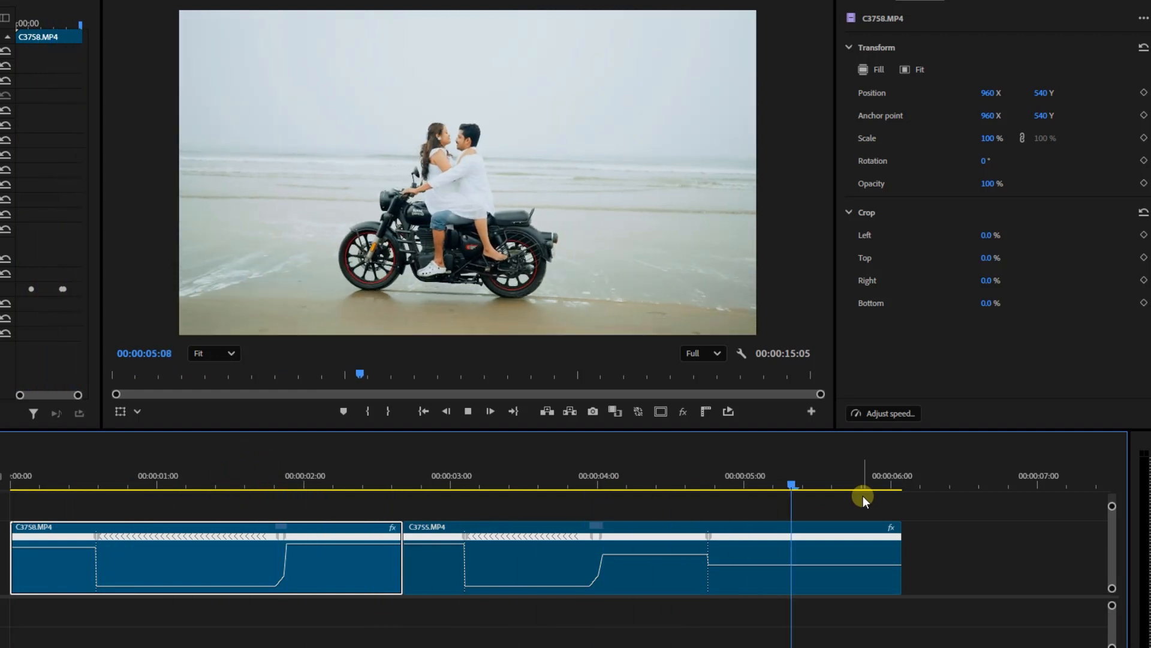
key("space")
Extend the end of C3755.MP4 to about 00:00:07:06 and play the sequence from the start
left_click_drag(45, 647, 95, 647)
left_click_drag(287, 534, 343, 534)
left_click_drag(229, 483, 64, 497)
key("space")
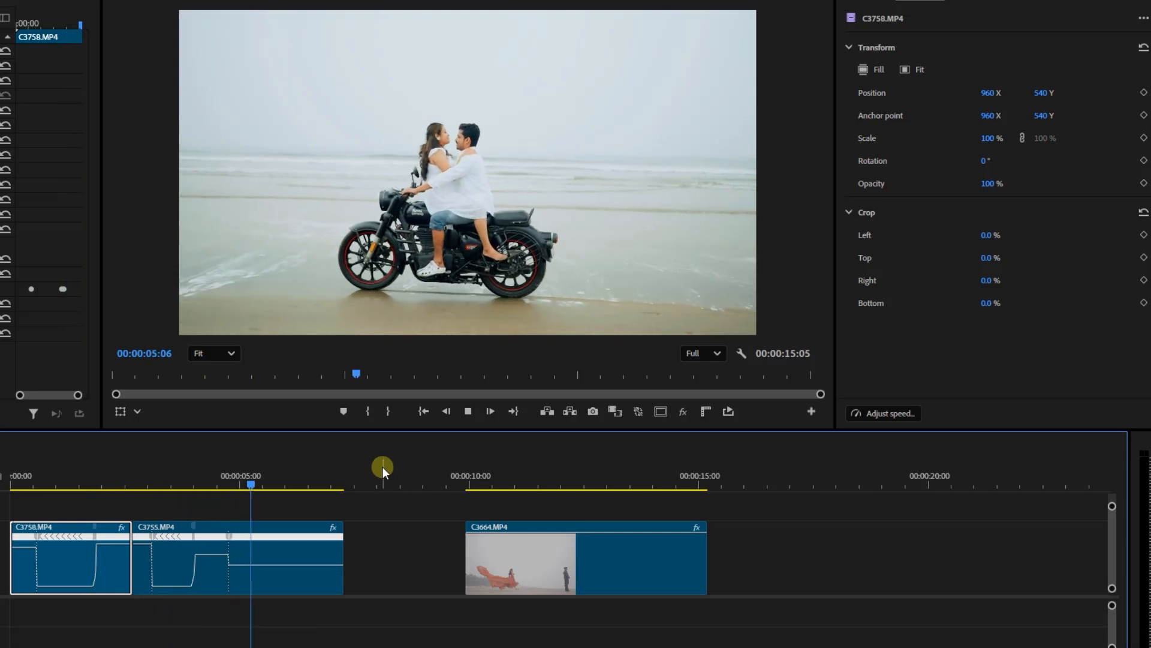
Add a speed keyframe to C3755.MP4 at 00:00:05:12, speed up the closing section until the clip ends near 00:00:06:01, and play from the start
left_click(281, 560)
key("space")
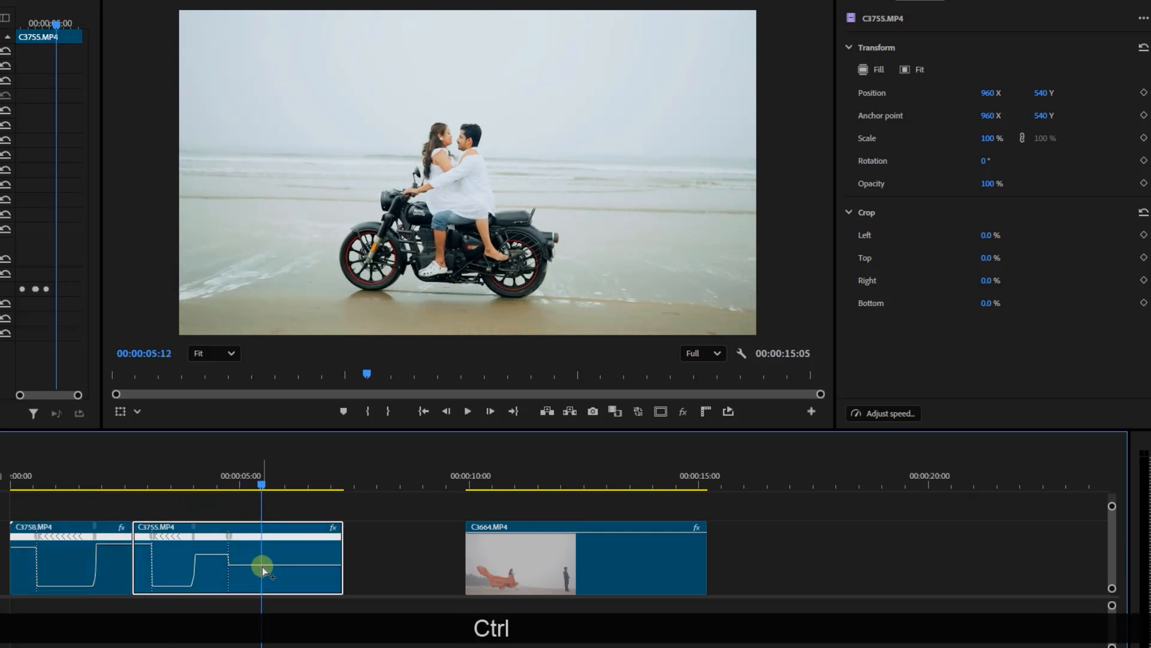
left_click(261, 565, "ctrl")
left_click_drag(273, 566, 10, 486)
key("space")
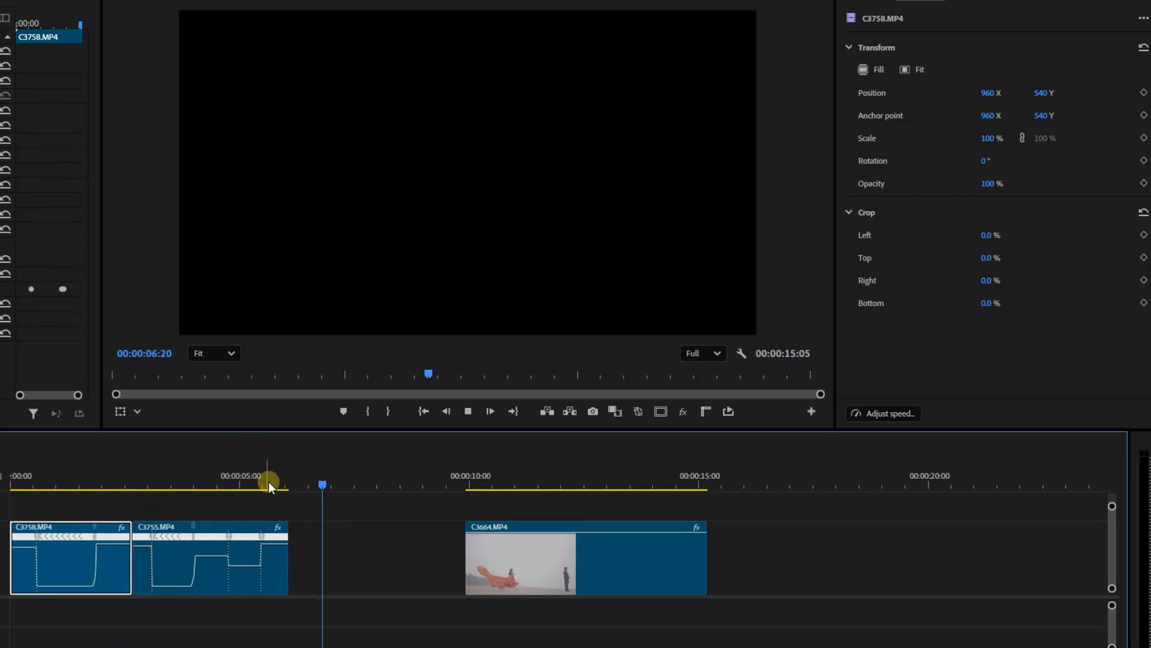
Ripple delete the gap before C3664.MP4 and scrub into that clip to 00:00:07:20
left_click(270, 482)
right_click(372, 553)
left_click(385, 559)
left_click_drag(289, 485, 368, 488)
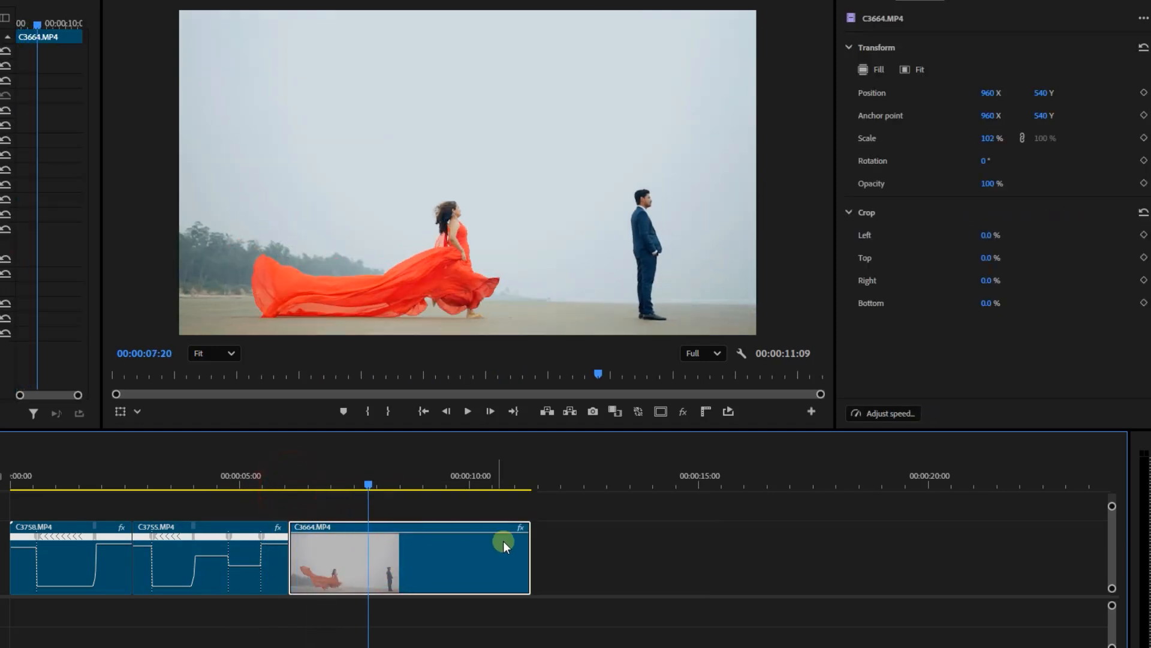
Show the Time Remapping speed line on C3664.MP4 and add a speed keyframe at 00:00:07:12
left_click(521, 531)
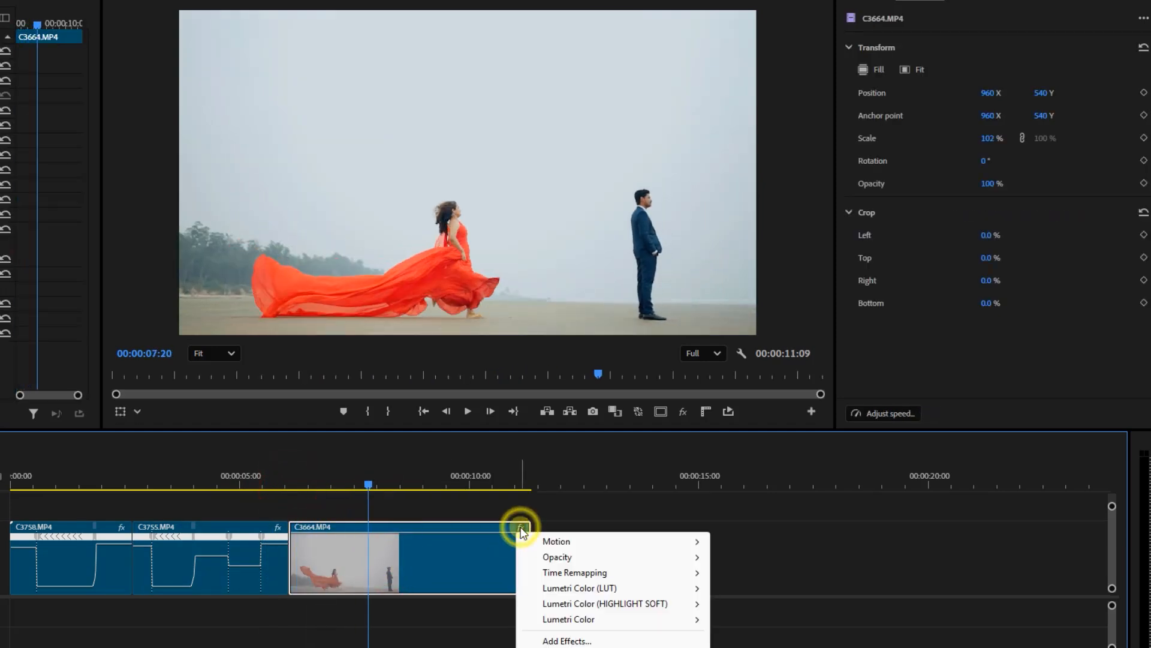
left_click(575, 574)
left_click(737, 573)
left_click_drag(318, 481, 353, 492)
key("ctrl")
left_click(354, 561, "ctrl")
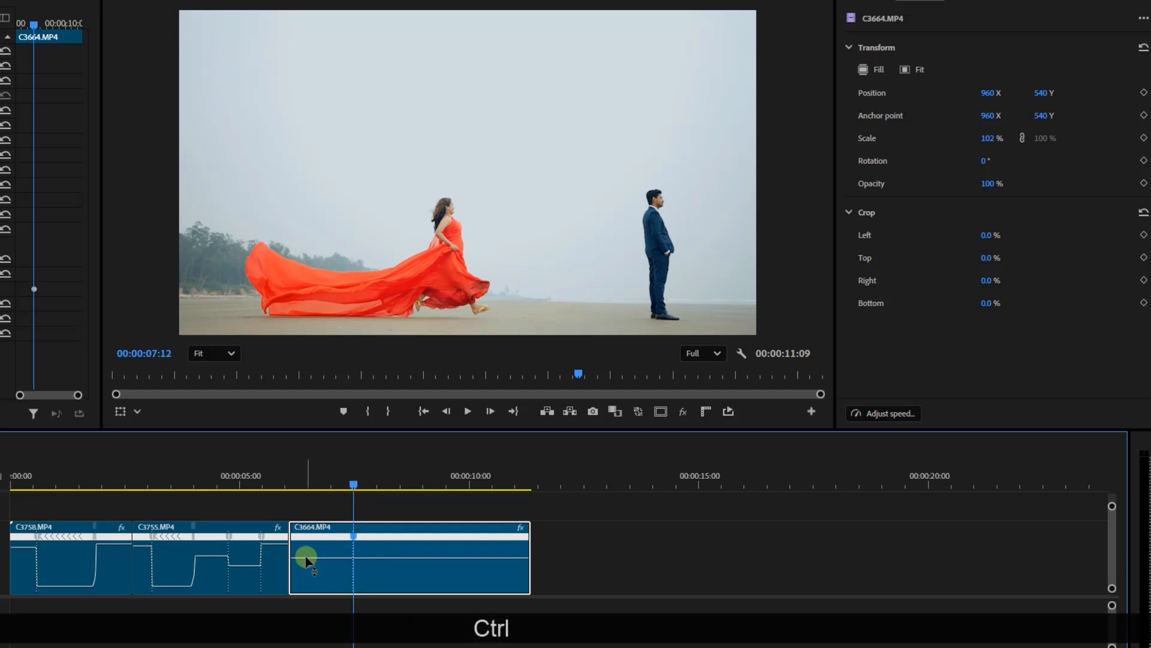
Speed up the opening section of C3664.MP4 until its speed keyframe sits near 00:00:06:17, and play across the cut
left_click_drag(308, 559, 308, 558)
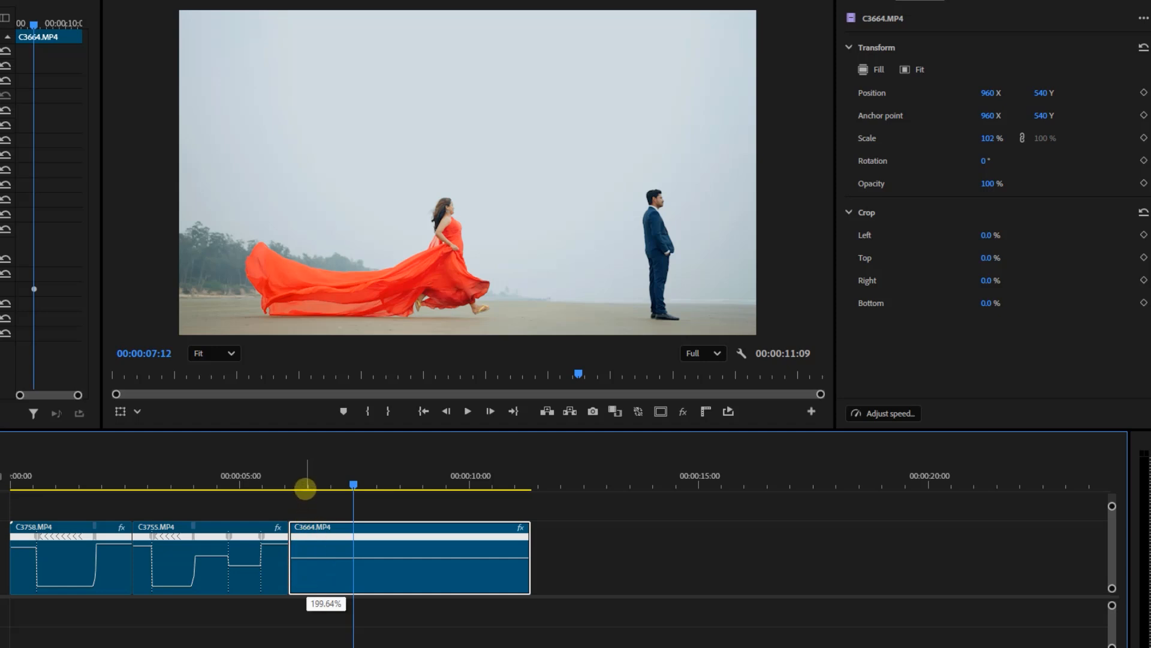
left_click_drag(305, 488, 307, 476)
left_click(265, 475)
key("space")
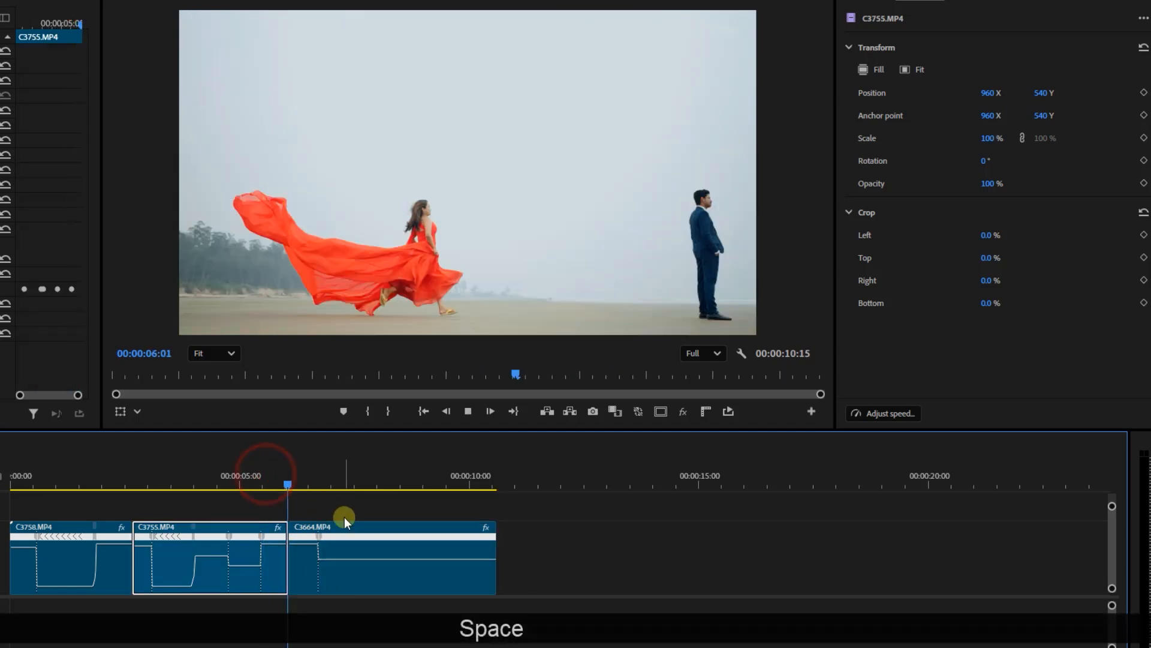
Replay the transition from C3755.MP4 into C3664.MP4 several times, stopping at 00:00:07:08
left_click(278, 477)
key("space")
left_click(288, 483)
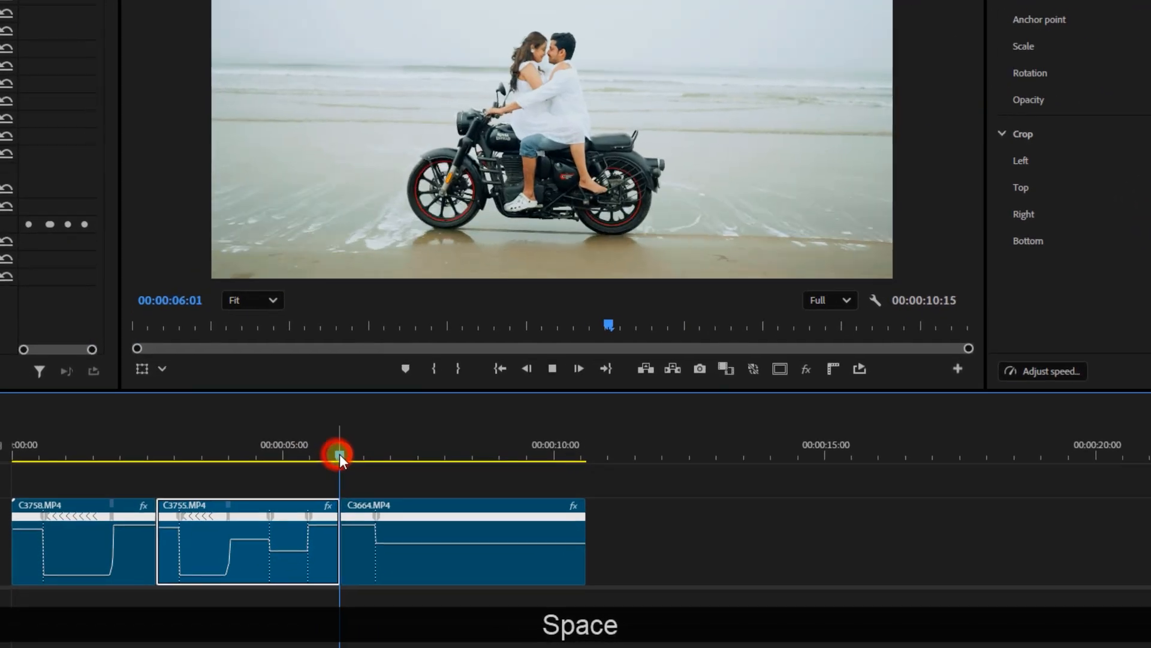
key("space")
left_click(352, 523)
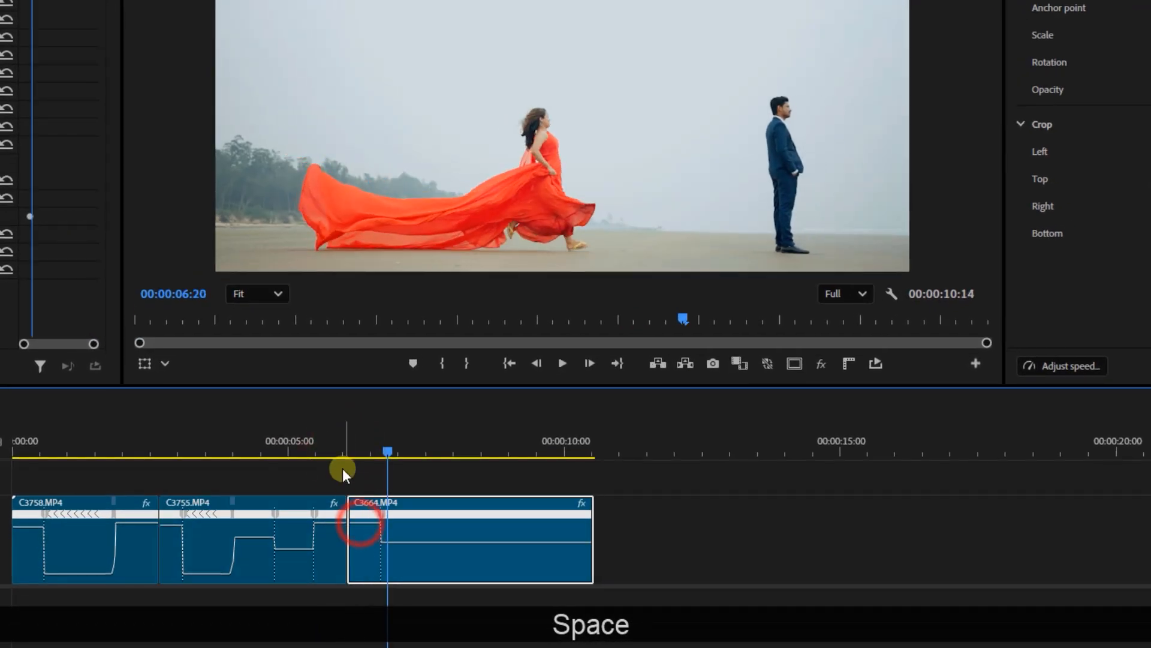
left_click(336, 444)
key("space")
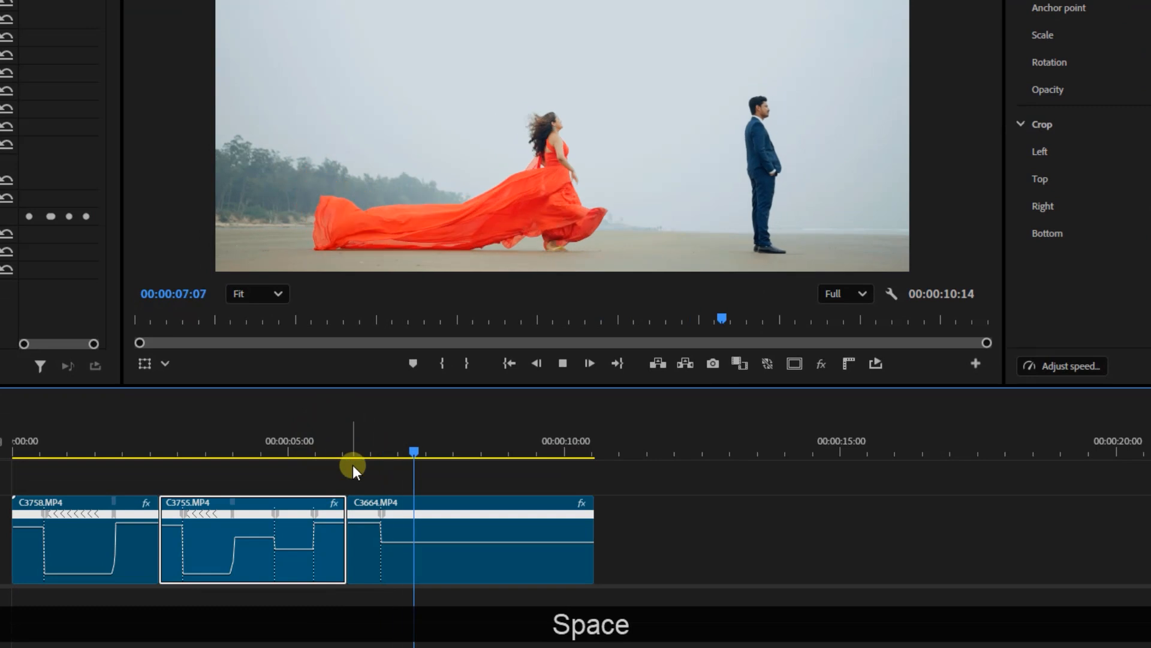
key("space")
Create a reverse section in C3664.MP4 from its speed keyframe out to about 00:00:07:18, and play from inside C3755.MP4
left_click_drag(3, 647, 12, 646)
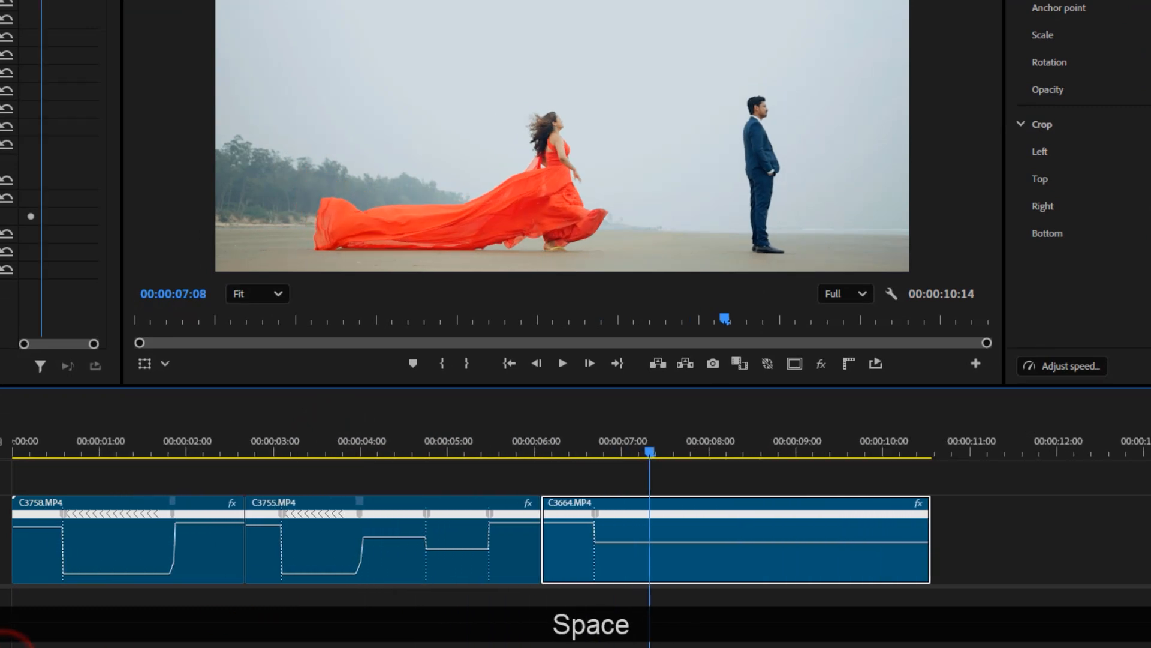
key("ctrl")
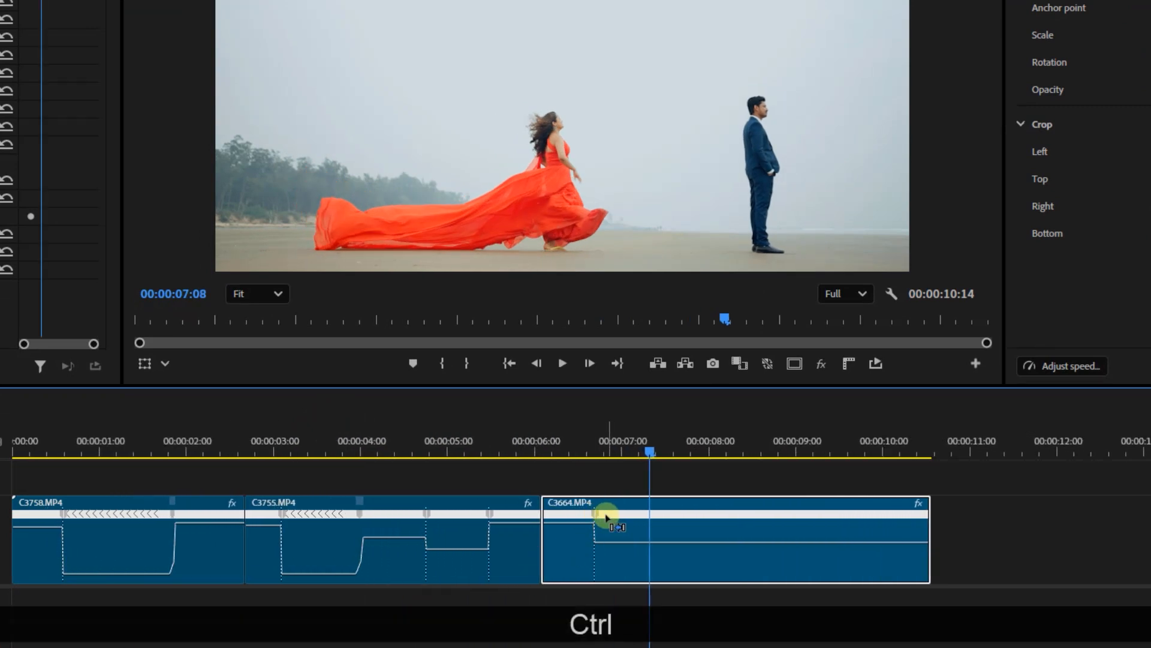
left_click_drag(595, 514, 684, 531)
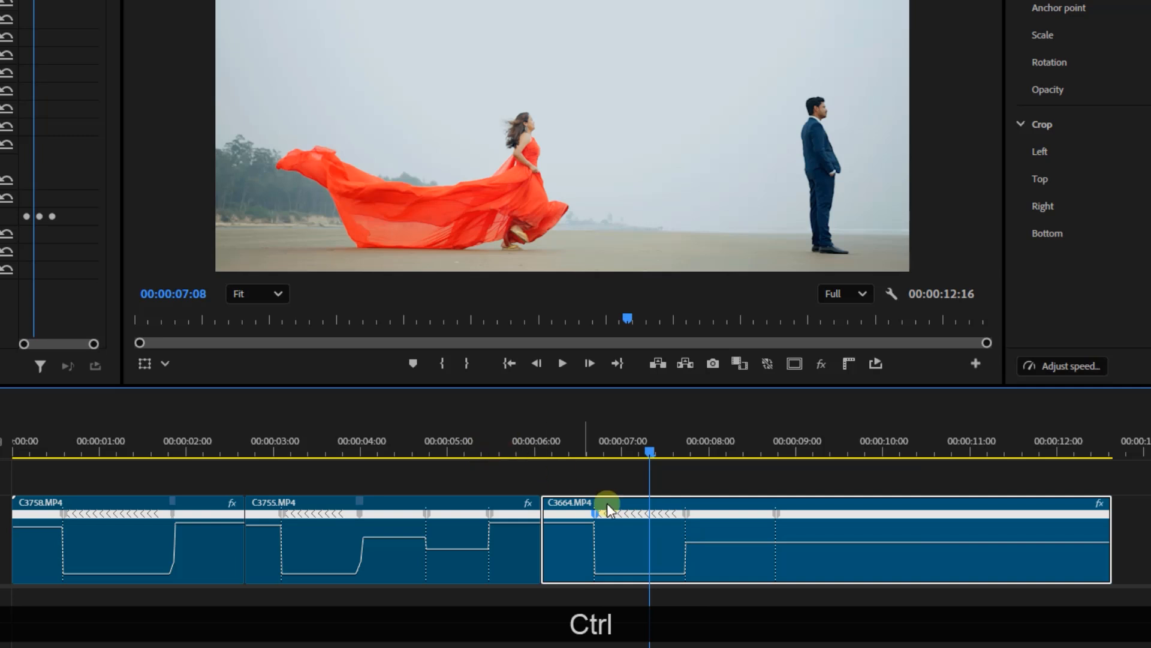
left_click(479, 455)
key("space")
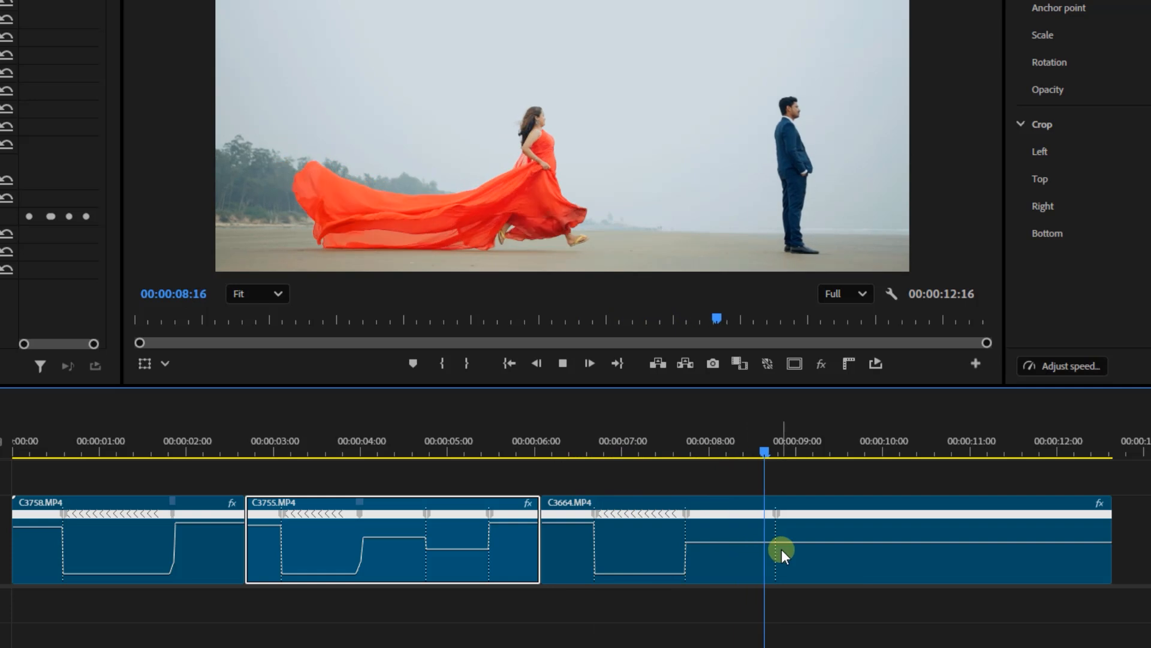
Split the last C3664.MP4 speed keyframe into a short ramp, speed up the section after it until the clip ends near 00:00:11:06, and play
key("space")
left_click(780, 528)
left_click(777, 514)
left_click_drag(810, 543, 771, 513)
left_click(520, 449)
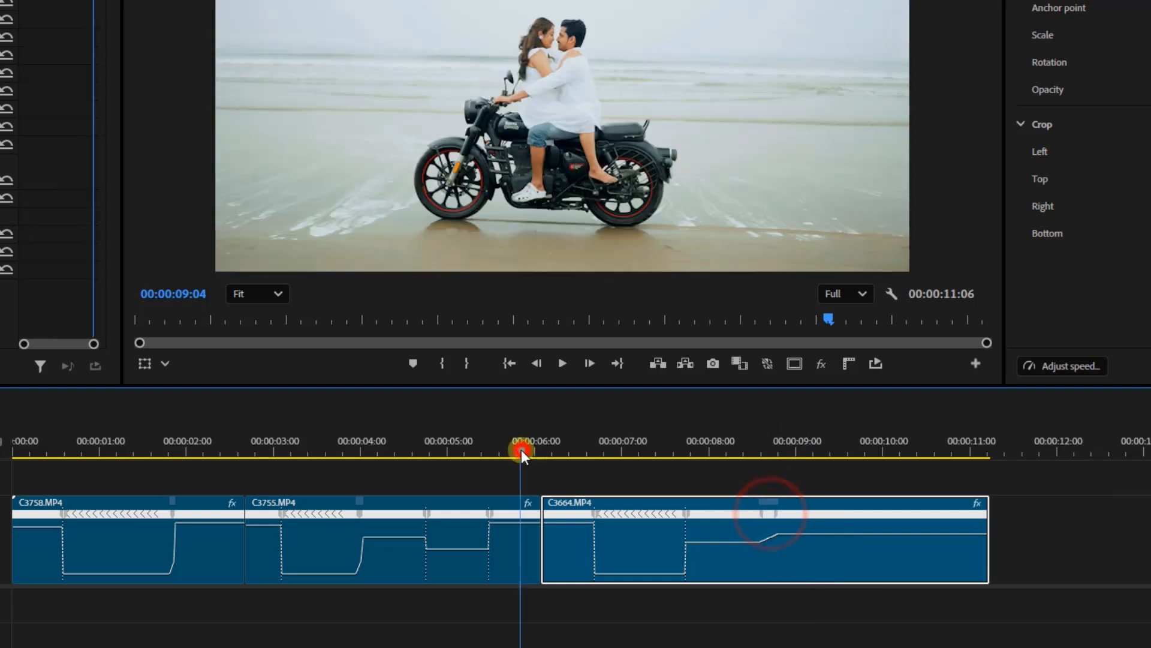
key("space")
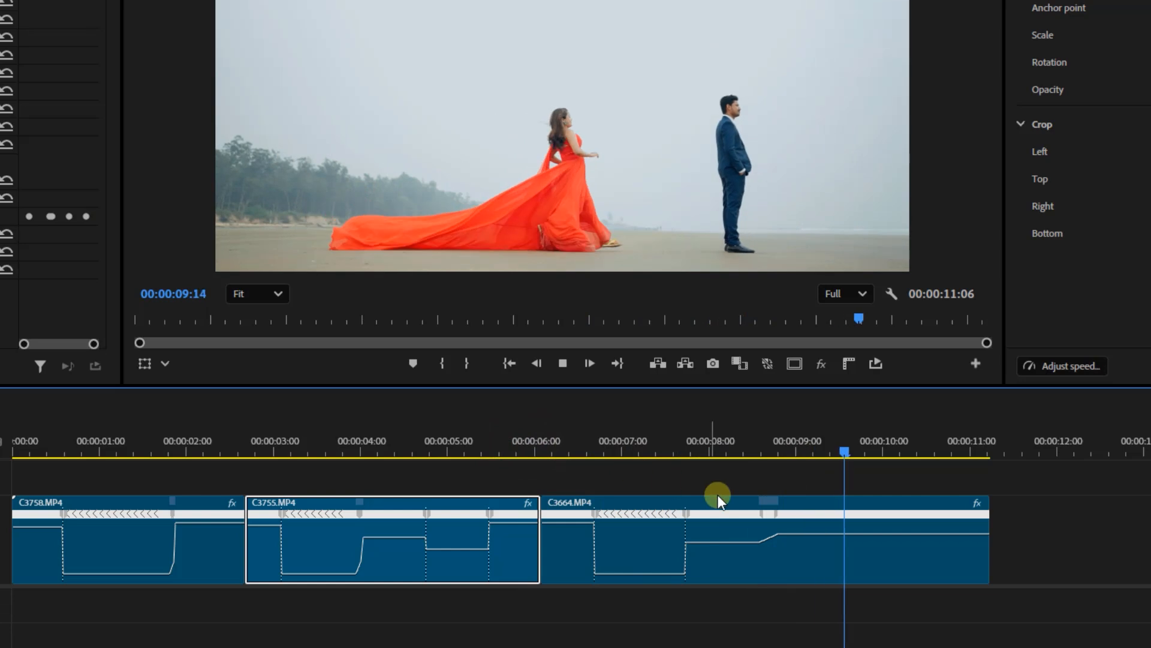
Raise the speed of the closing C3664.MP4 section until the clip ends near 00:00:10:16, and play it through to 00:00:09:12
key("space")
left_click_drag(814, 532, 817, 526)
left_click(601, 446)
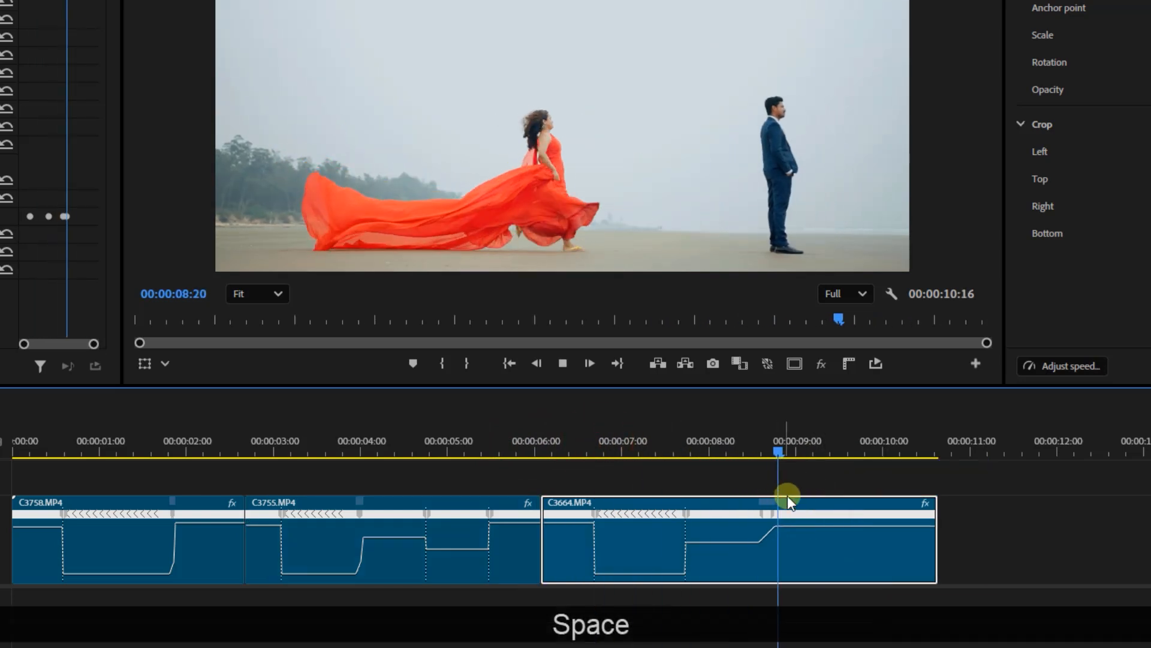
key("space")
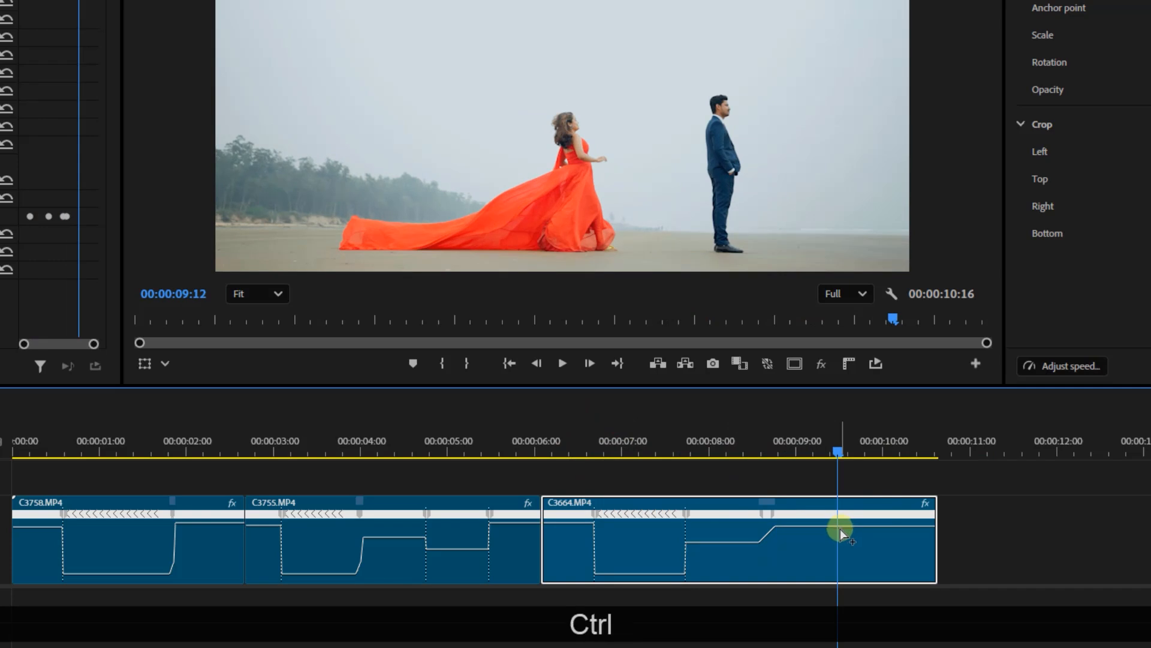
Add a speed keyframe to C3664.MP4 at 00:00:09:12, slow the closing section until the clip ends near 00:00:11:21, and play from the start
left_click(838, 528, "ctrl")
left_click_drag(864, 528, 880, 612)
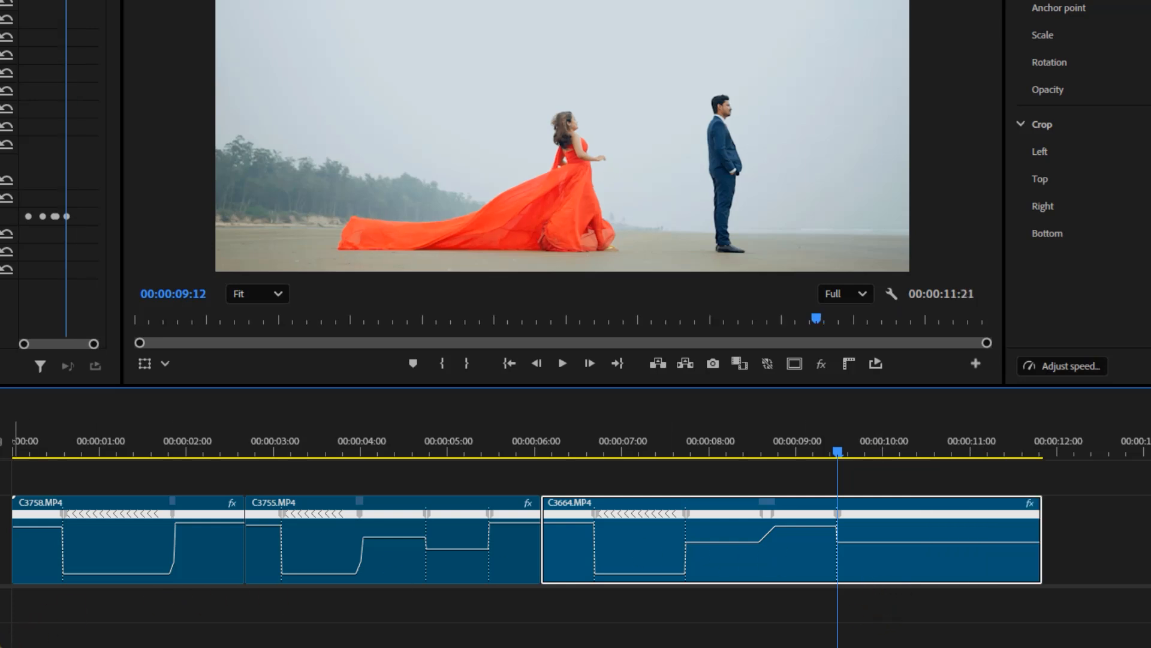
mouse_move(121, 624)
left_mouse_down()
mouse_move(153, 624)
mouse_move(142, 623)
left_mouse_up()
left_click(129, 450)
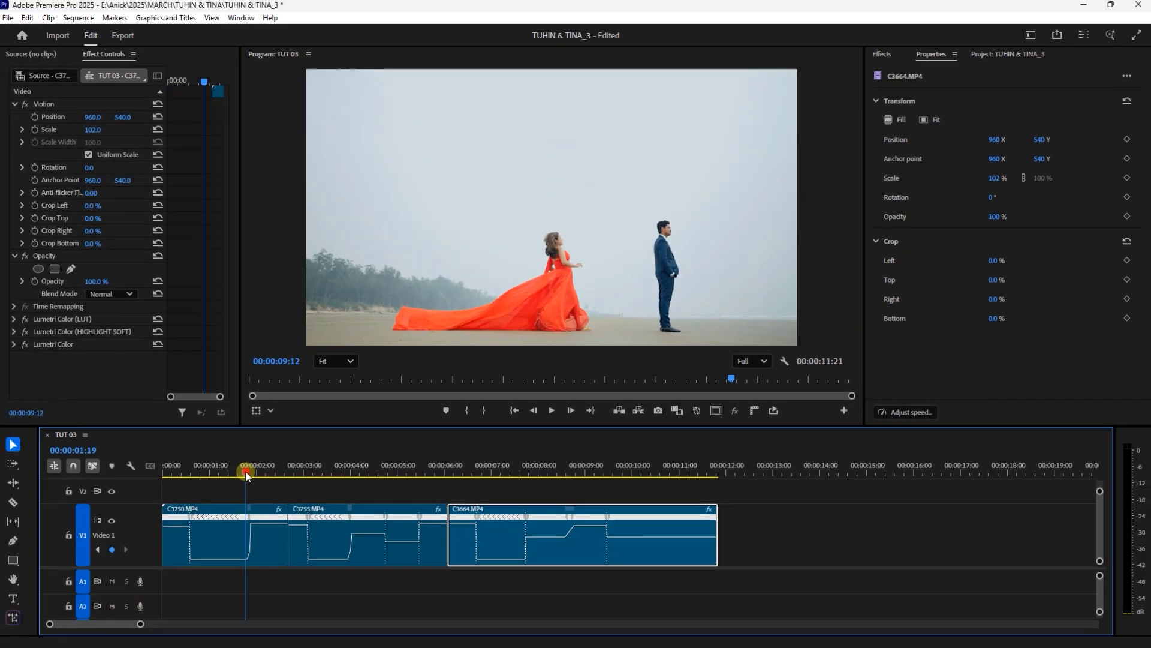
key("Home")
key("space")
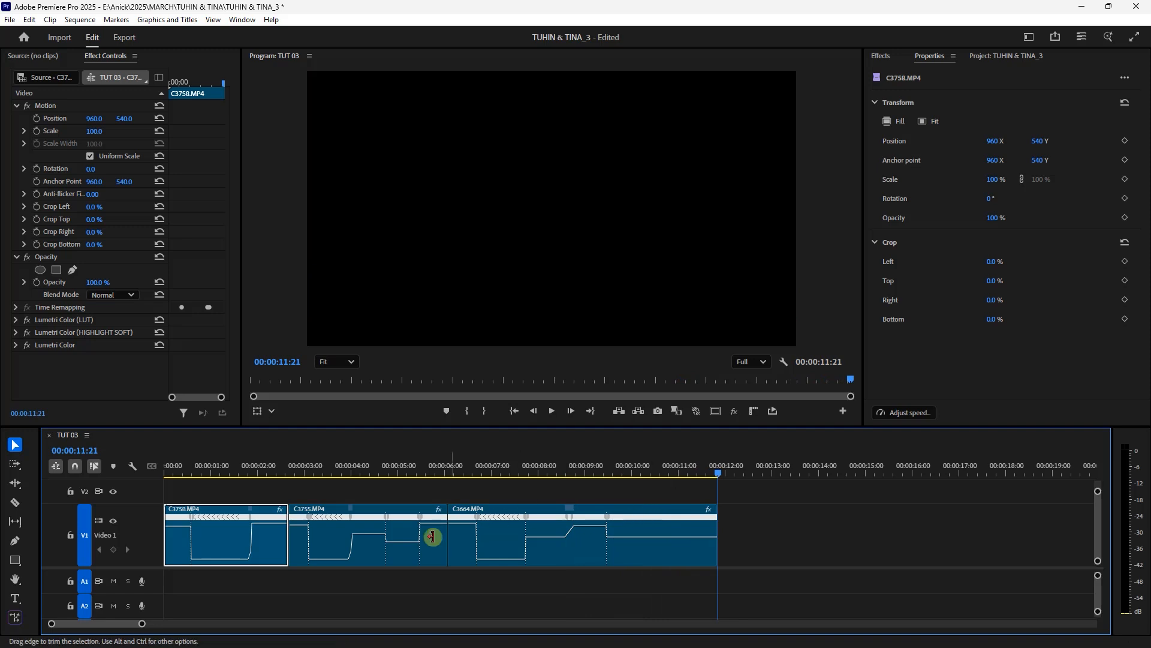
Duplicate the speed-ramped C3758.MP4 clip into the empty area of Video 1 at about 00:00:19:16
left_click_drag(146, 624, 177, 624)
left_click_drag(253, 466, 37, 477)
left_click_drag(173, 623, 129, 624)
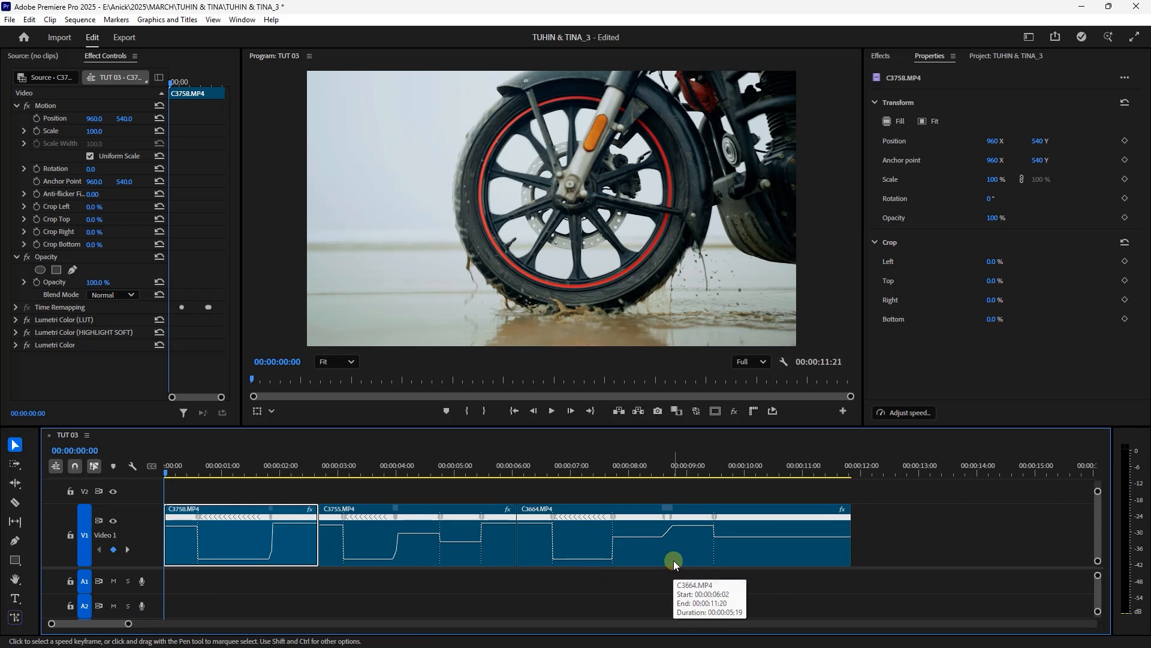
left_click_drag(126, 622, 217, 609)
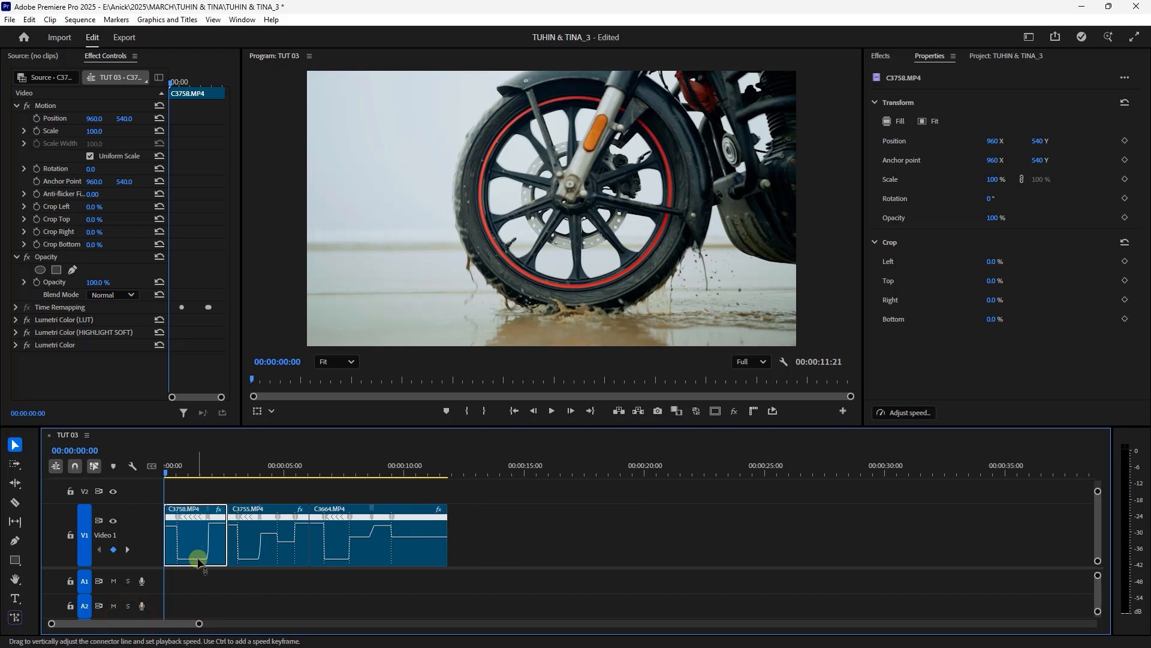
key("ctrl+c")
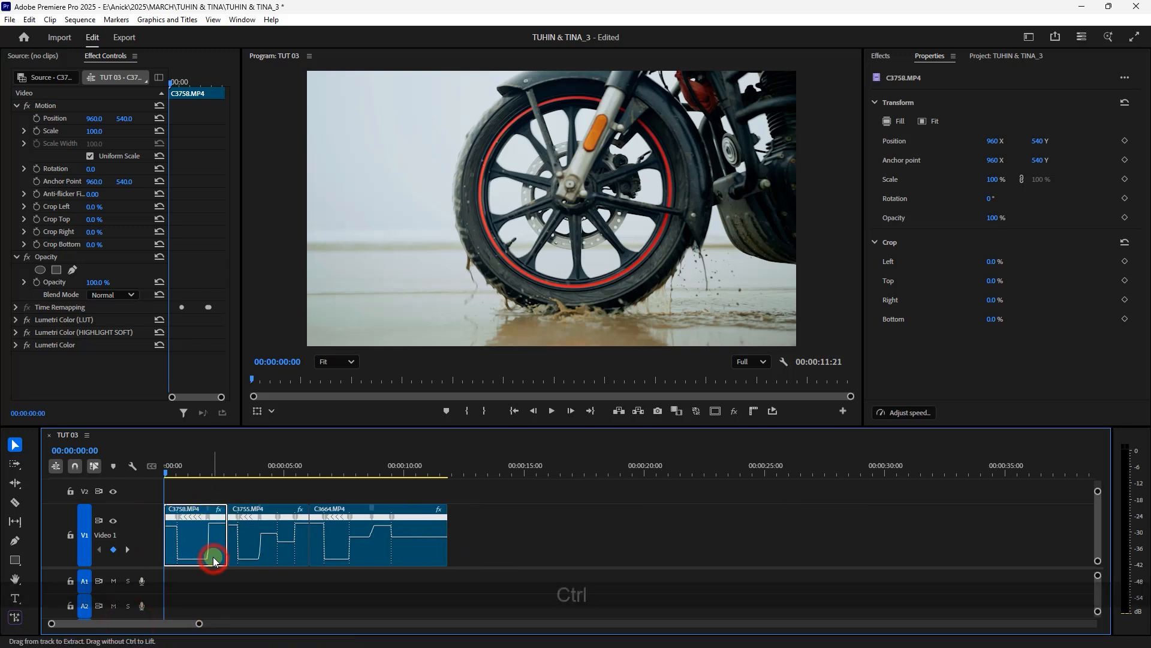
left_click(639, 485)
key("ctrl+v")
Remove only the Time Remapping attribute from the C3758.MP4 copy, keeping Motion, Opacity and the Lumetri Color effects
left_click(654, 472)
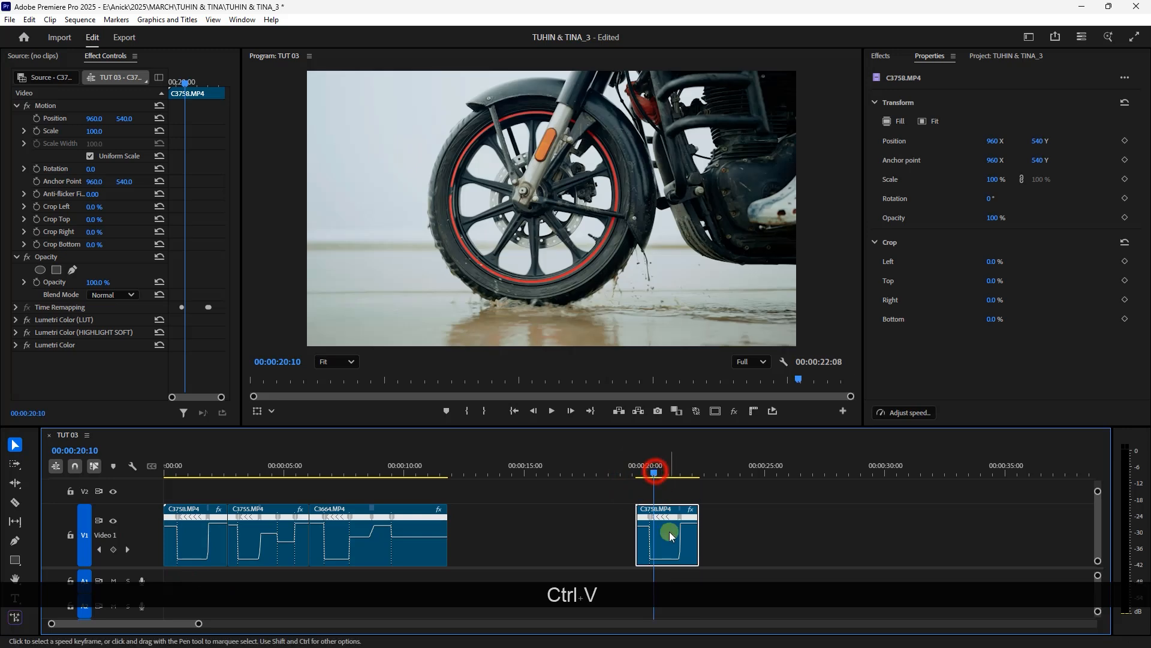
right_click(671, 535)
left_click(723, 78)
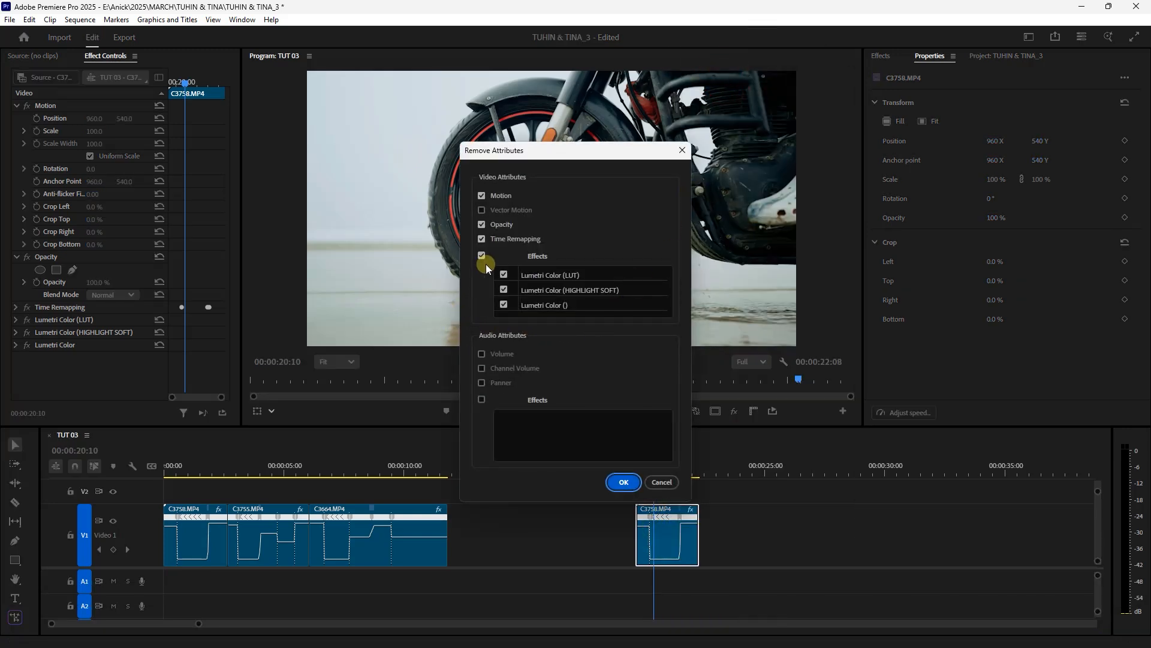
left_click(482, 224)
left_click(483, 196)
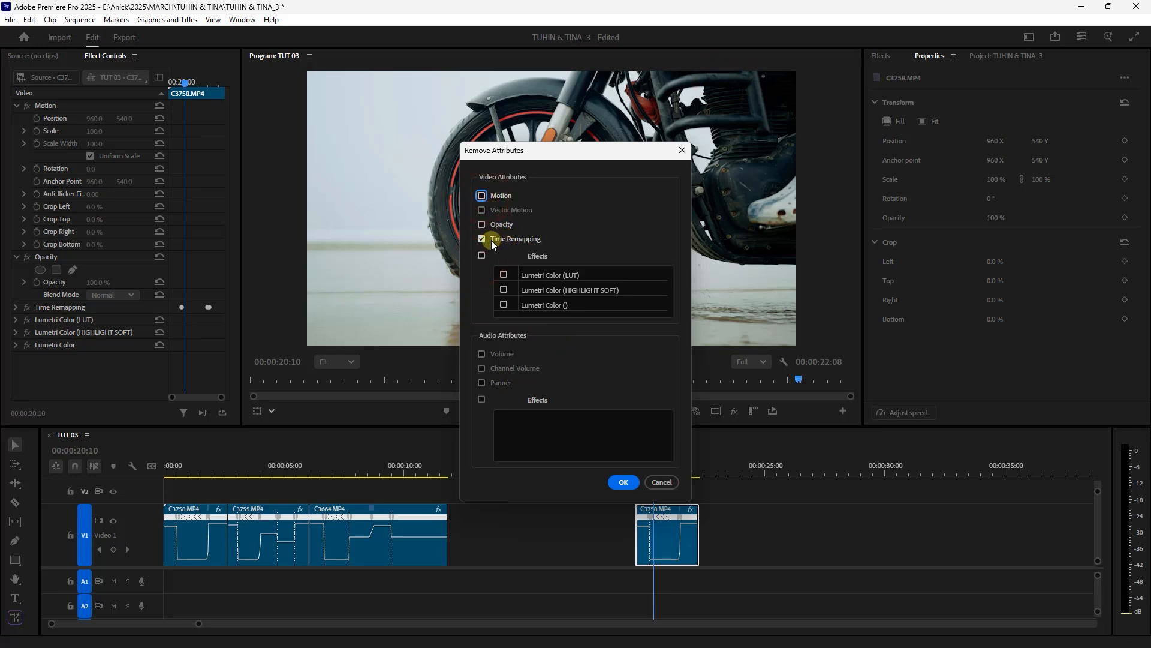
left_click(622, 482)
Switch the keyframe line on the C3758.MP4 copy to Opacity and back to Time Remapping speed
mouse_move(650, 463)
left_mouse_down()
mouse_move(639, 469)
mouse_move(710, 470)
mouse_move(664, 468)
left_mouse_up()
left_click(961, 510)
left_click(989, 536)
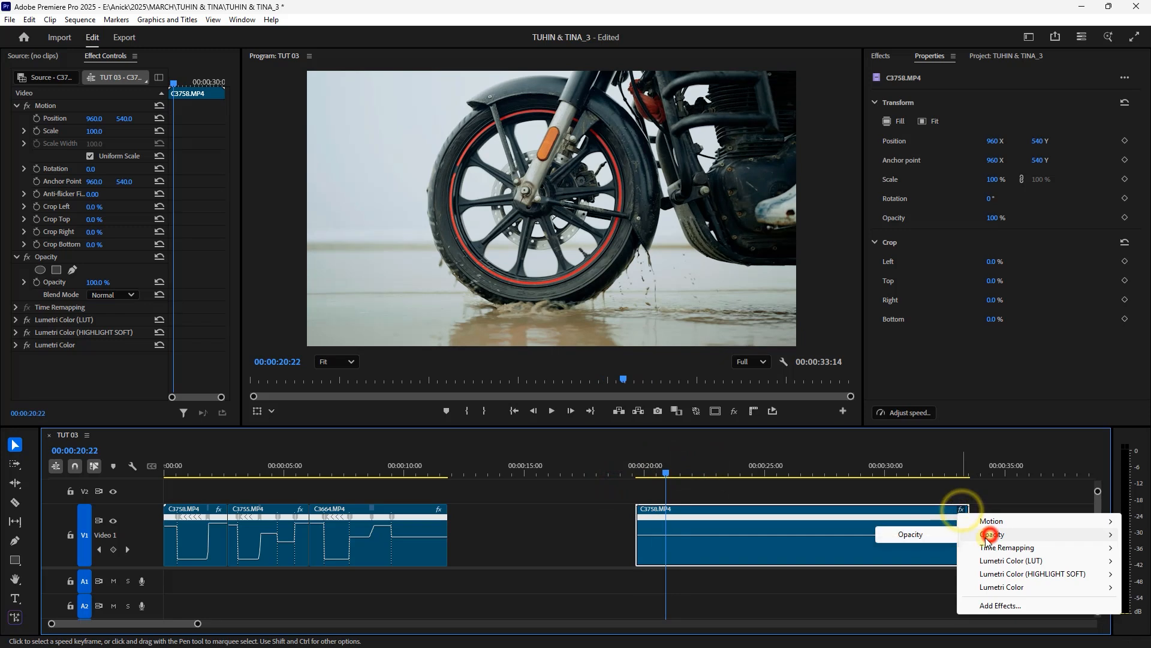
left_click(914, 534)
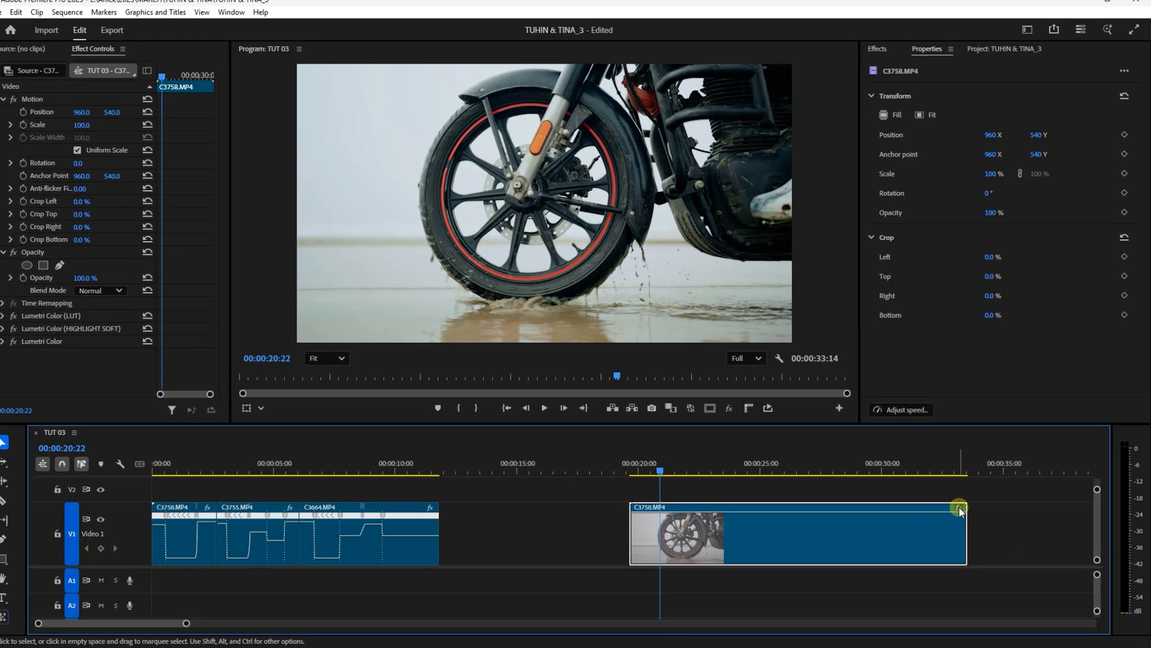
left_click(962, 511)
left_click(1003, 546)
left_click(906, 536)
Add a speed keyframe to the C3758.MP4 copy at 00:00:22:16
left_click_drag(617, 450, 660, 459)
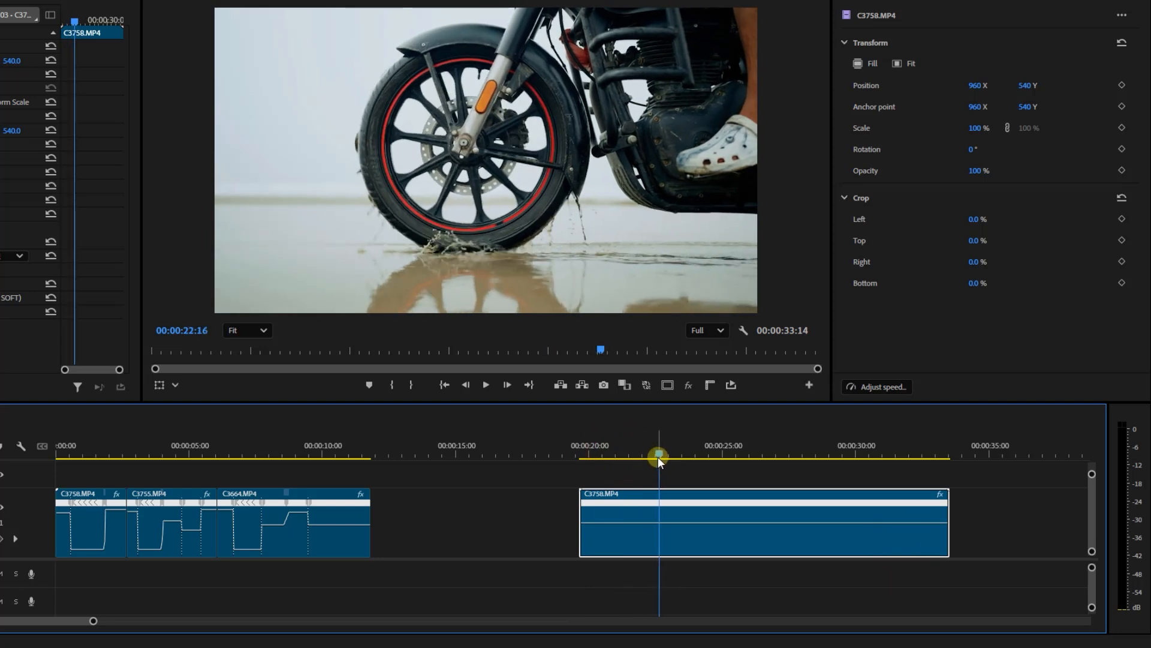
scroll(664, 529, "down", 5)
left_click_drag(516, 459, 576, 459)
left_click(499, 464)
left_click_drag(499, 464, 561, 469)
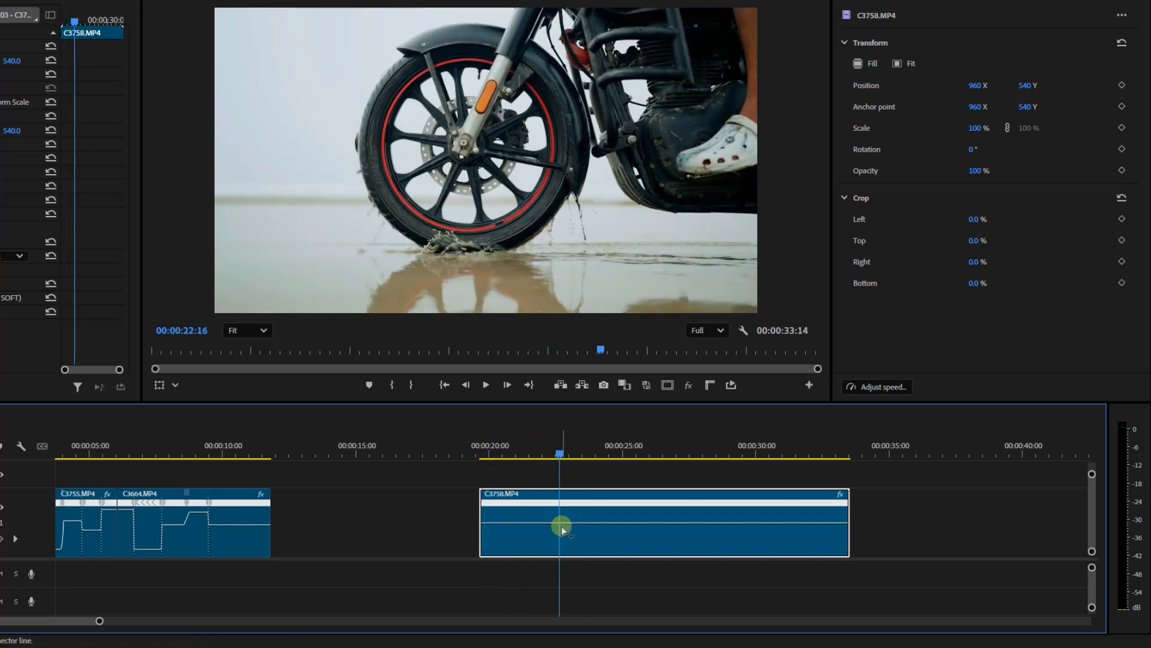
key("ctrl")
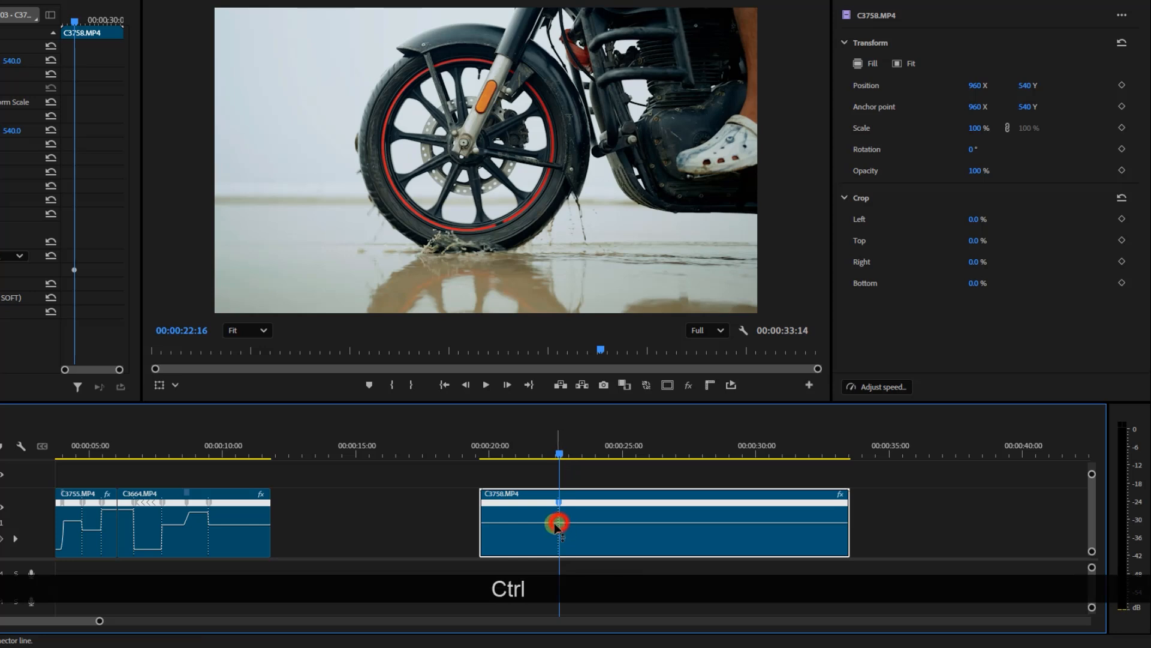
Speed up the copy's opening section in stages until its keyframe sits near 00:00:20:13, playing the clip after each change
left_click_drag(504, 526, 507, 517)
left_click(481, 452)
key("space")
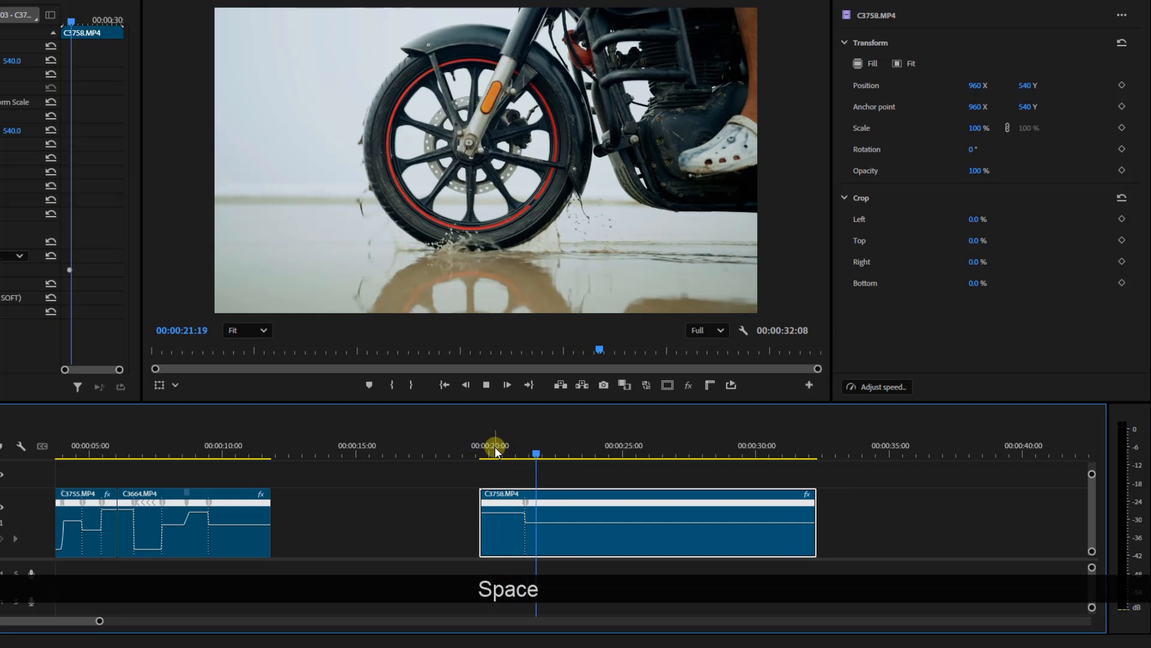
left_click_drag(507, 514, 506, 511)
left_click(487, 452)
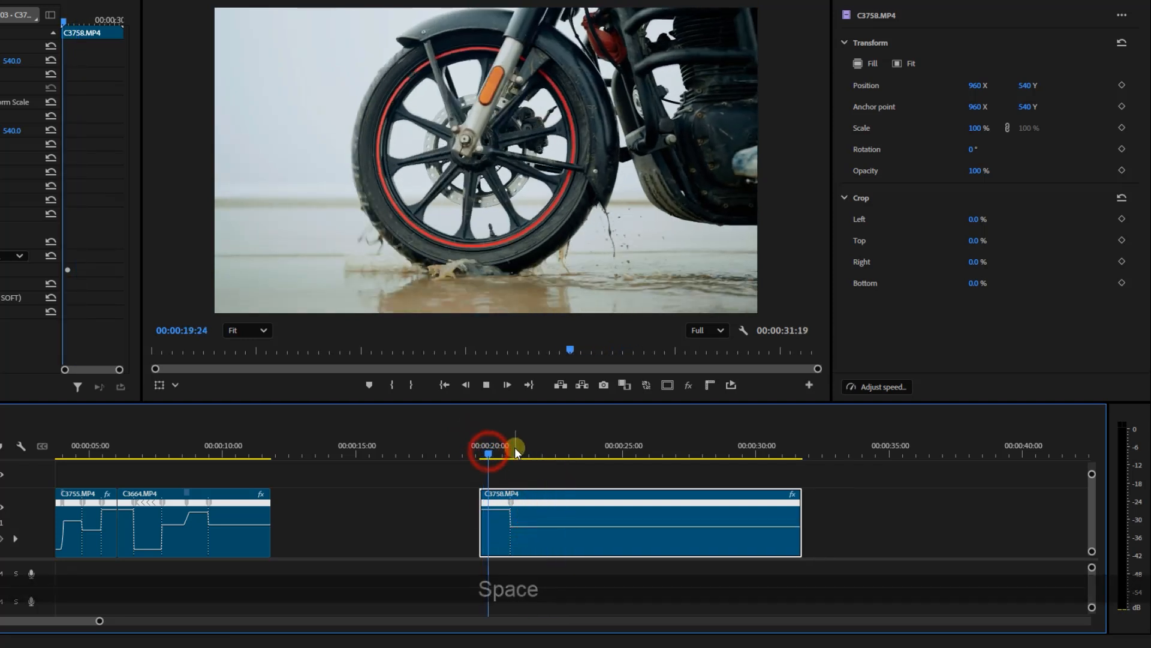
key("space")
left_click_drag(498, 512, 498, 510)
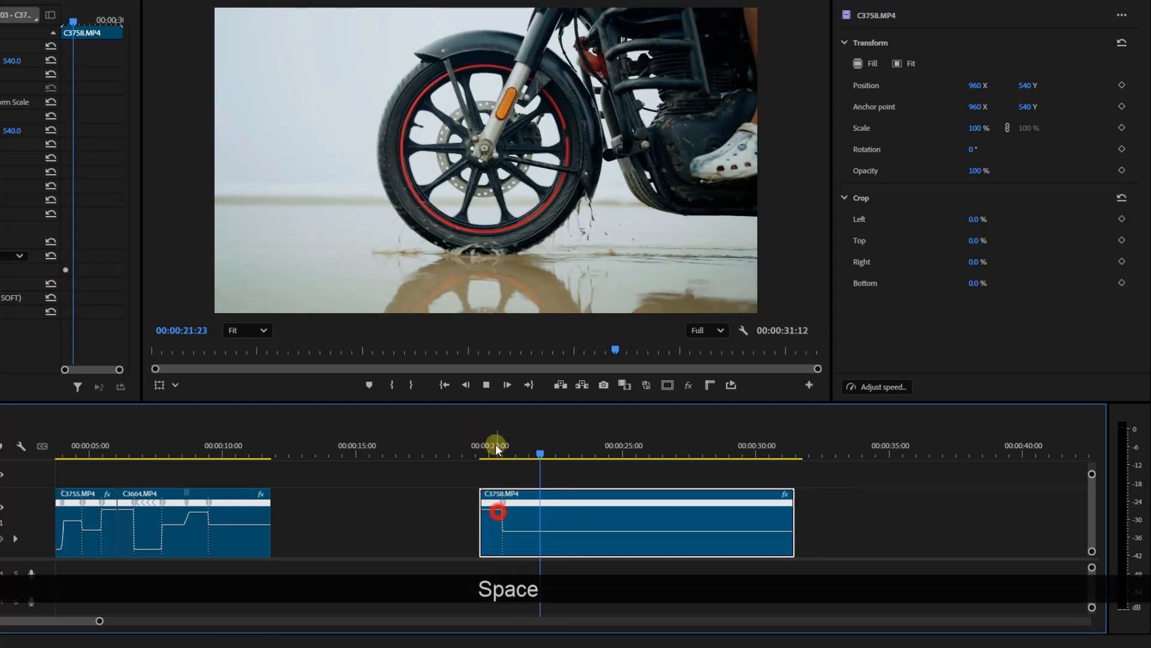
left_click(486, 449)
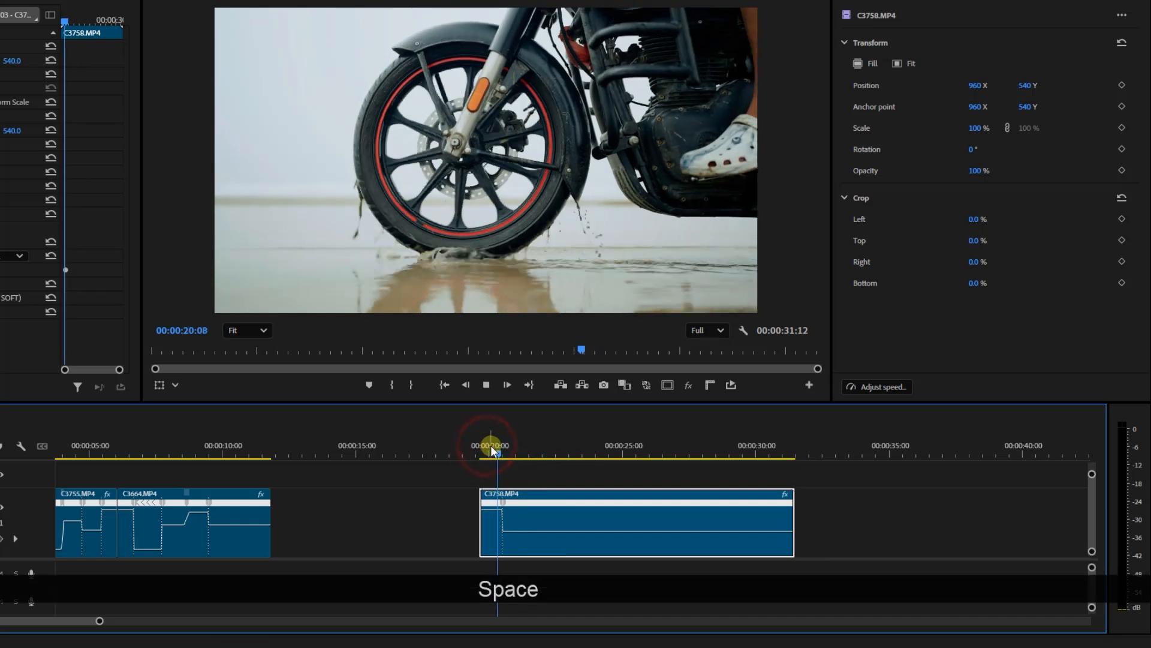
key("space")
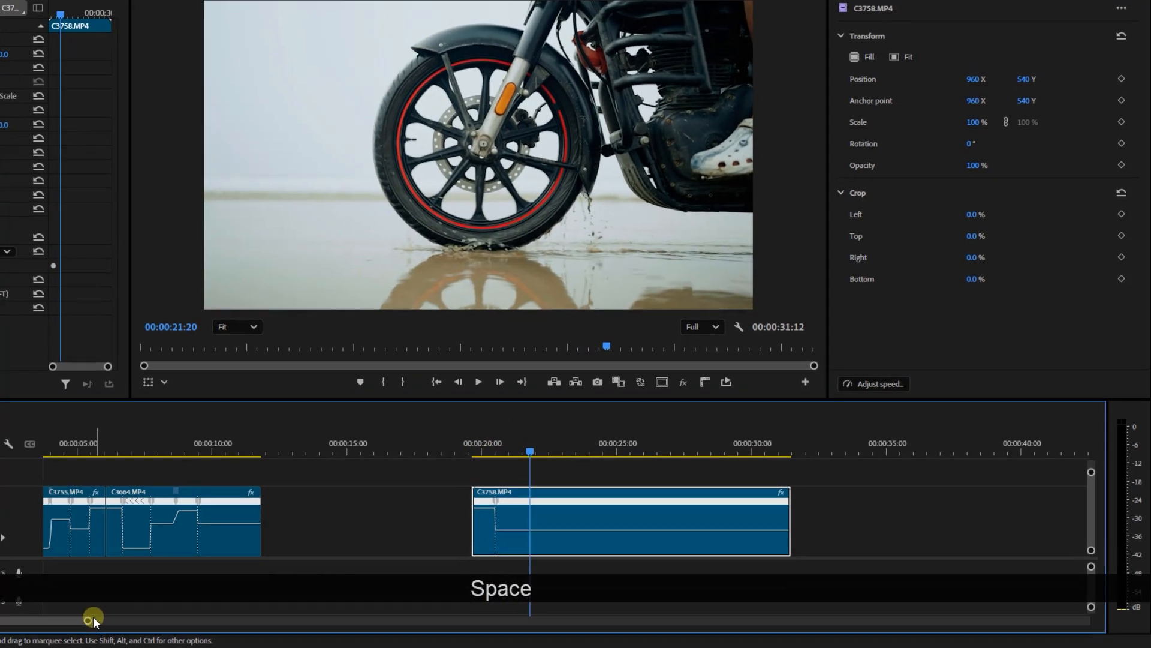
left_click_drag(99, 620, 65, 621)
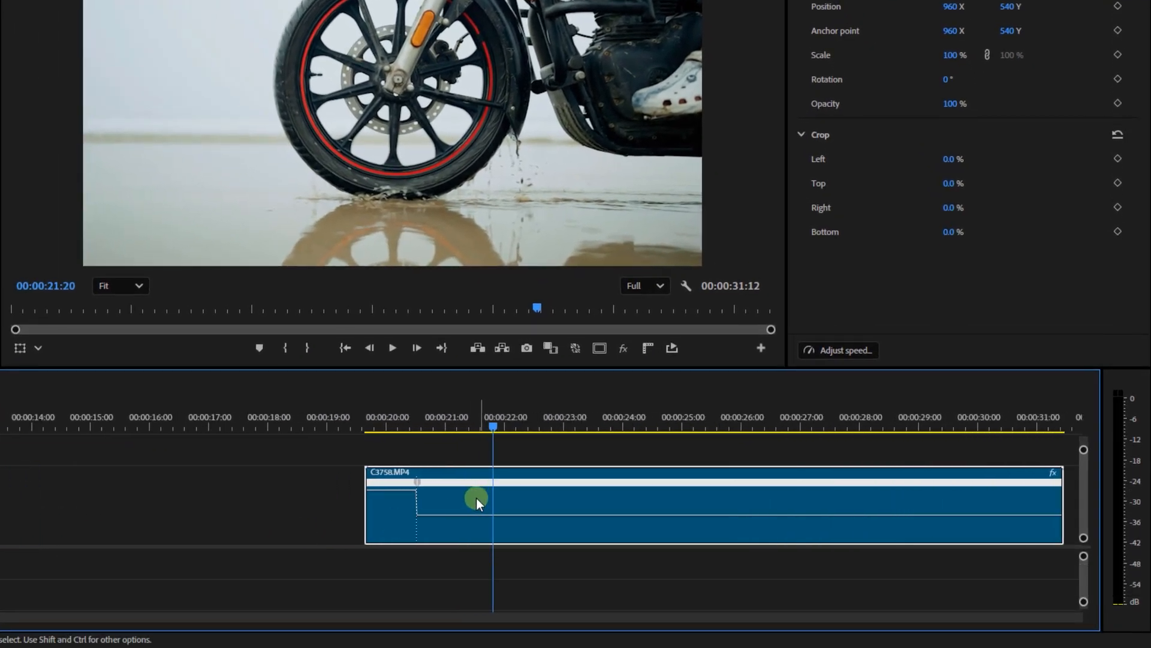
Create a reverse section in the C3758.MP4 copy from the 00:00:20:12 keyframe to about 00:00:21:10 and play it back
key("ctrl")
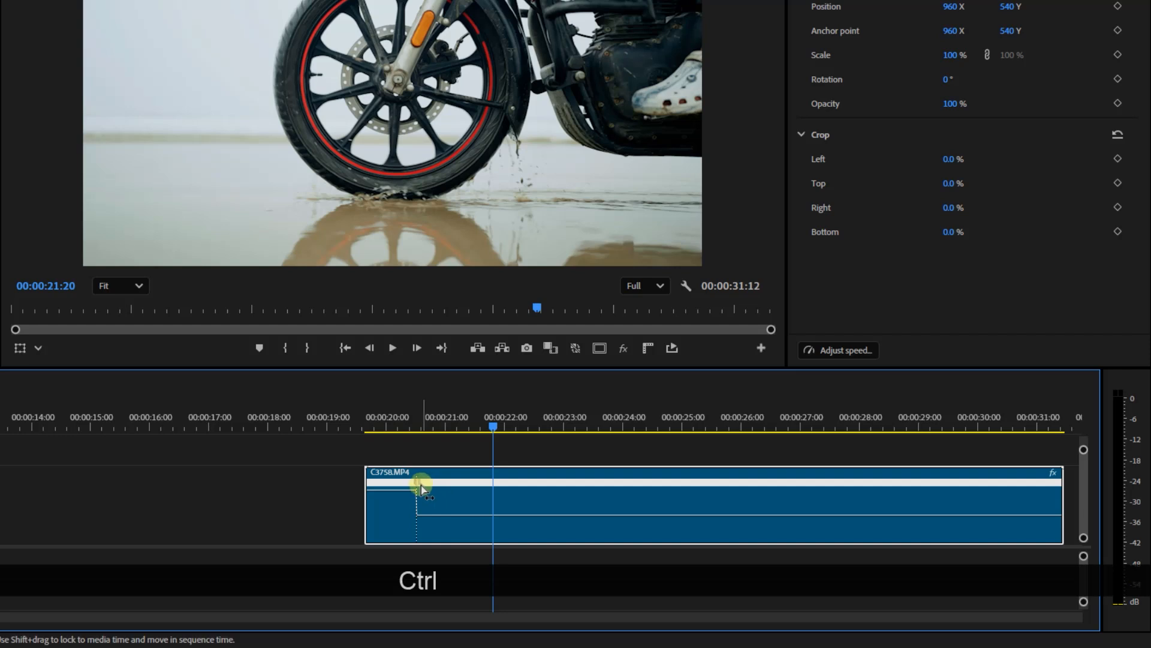
left_click_drag(418, 481, 474, 483)
left_click(413, 423)
key("space")
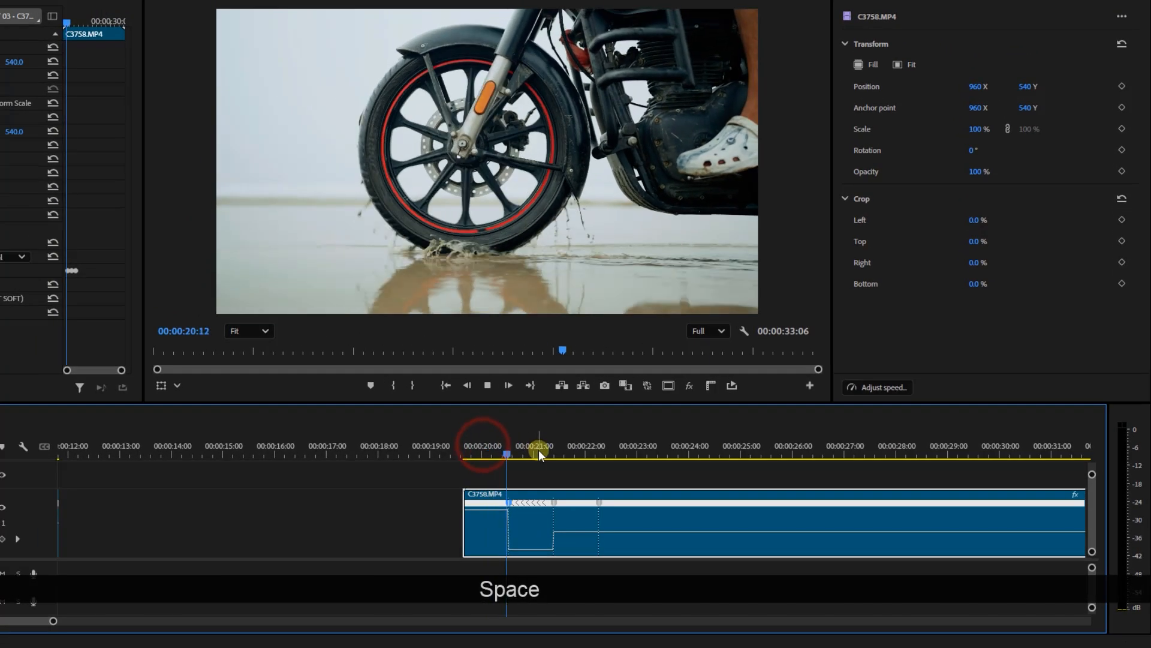
left_click(491, 451)
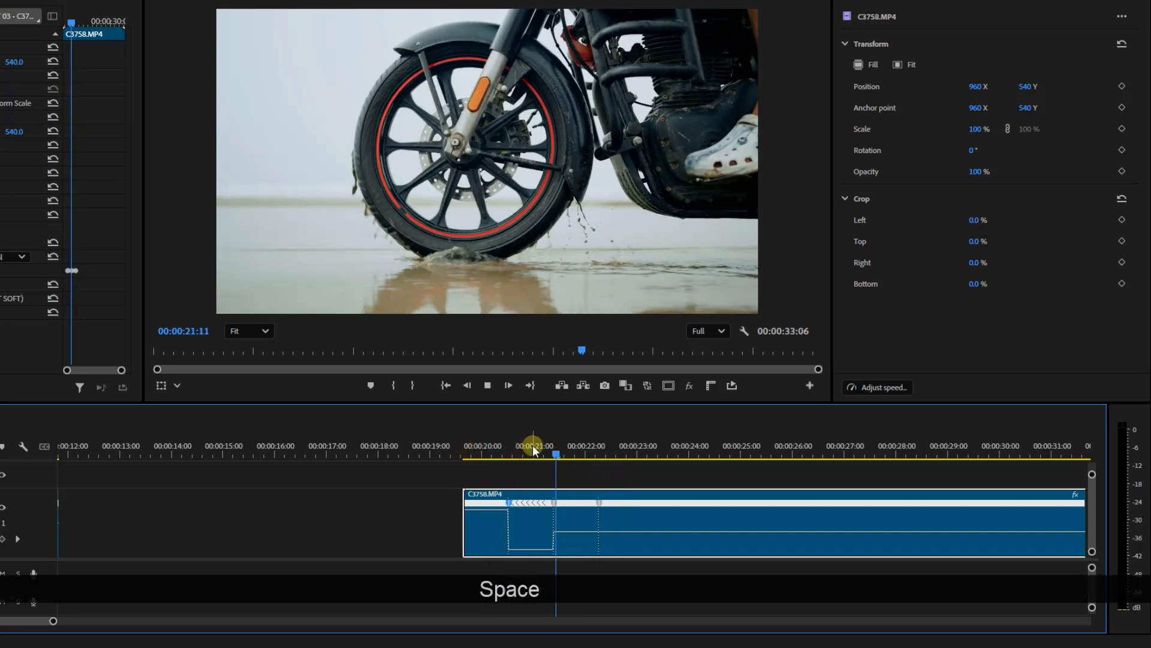
key("space")
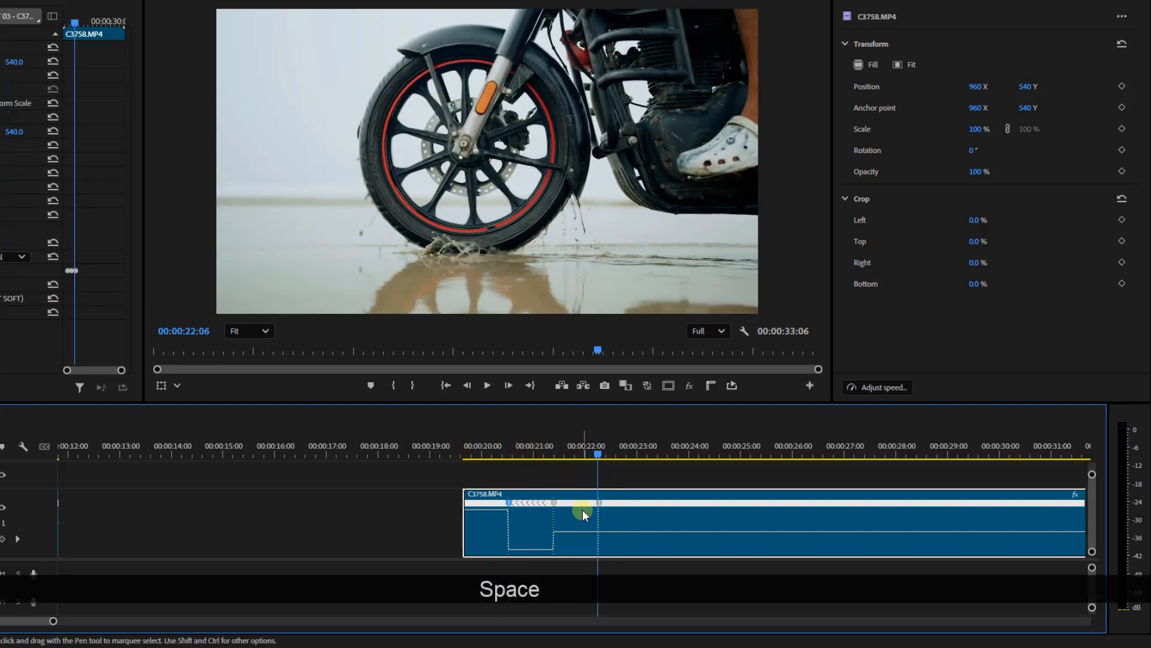
left_click(600, 502)
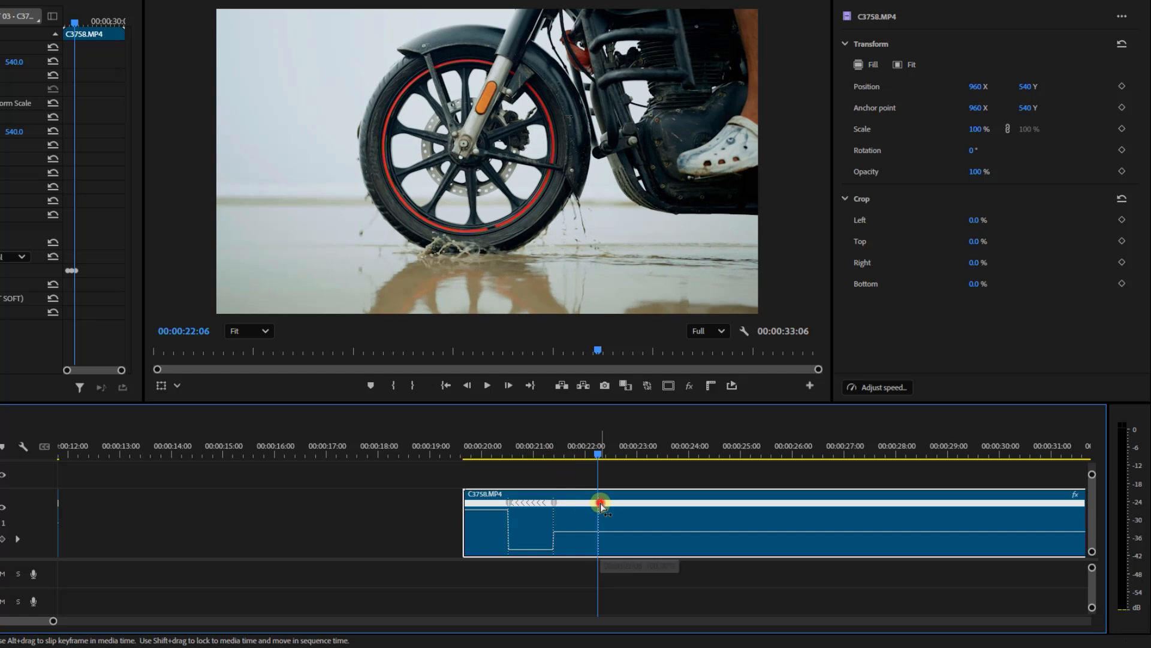
key("Delete")
left_click(558, 502)
mouse_move(557, 502)
left_mouse_down()
mouse_move(601, 505)
mouse_move(547, 503)
mouse_move(575, 502)
left_mouse_up()
key("ctrl+z")
key("ctrl+z")
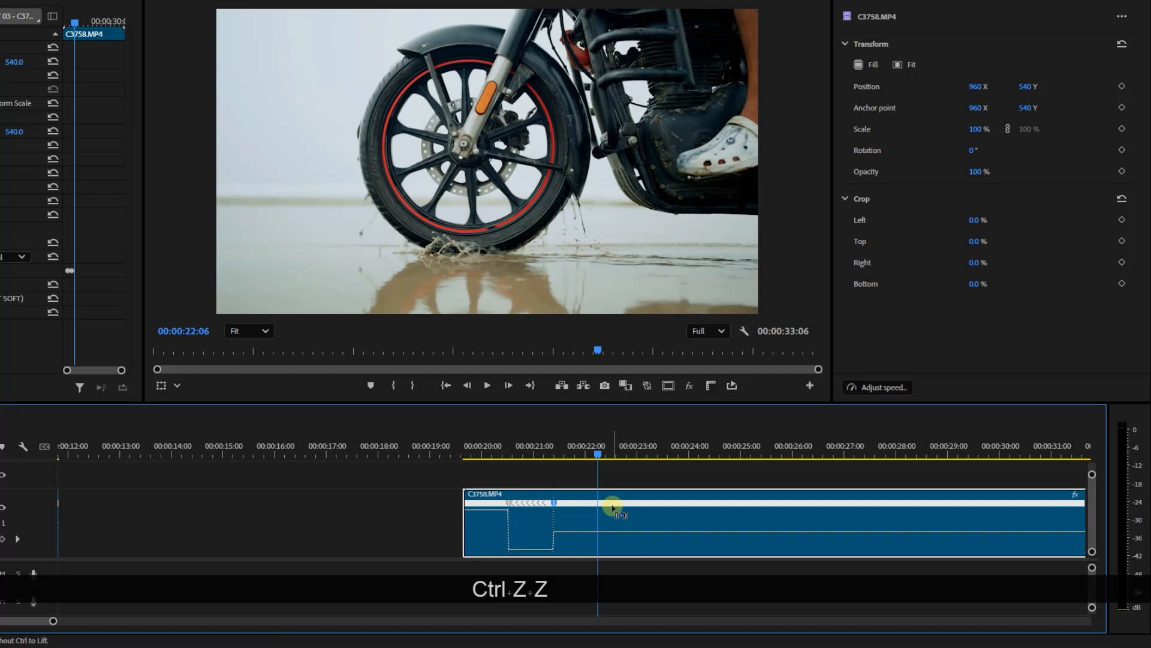
key("ctrl+z")
Delete the copy's last speed keyframe, stretch the reverse section's end into a sloped ramp near 00:00:22:21, and play the result
left_click(579, 454)
left_click(600, 503)
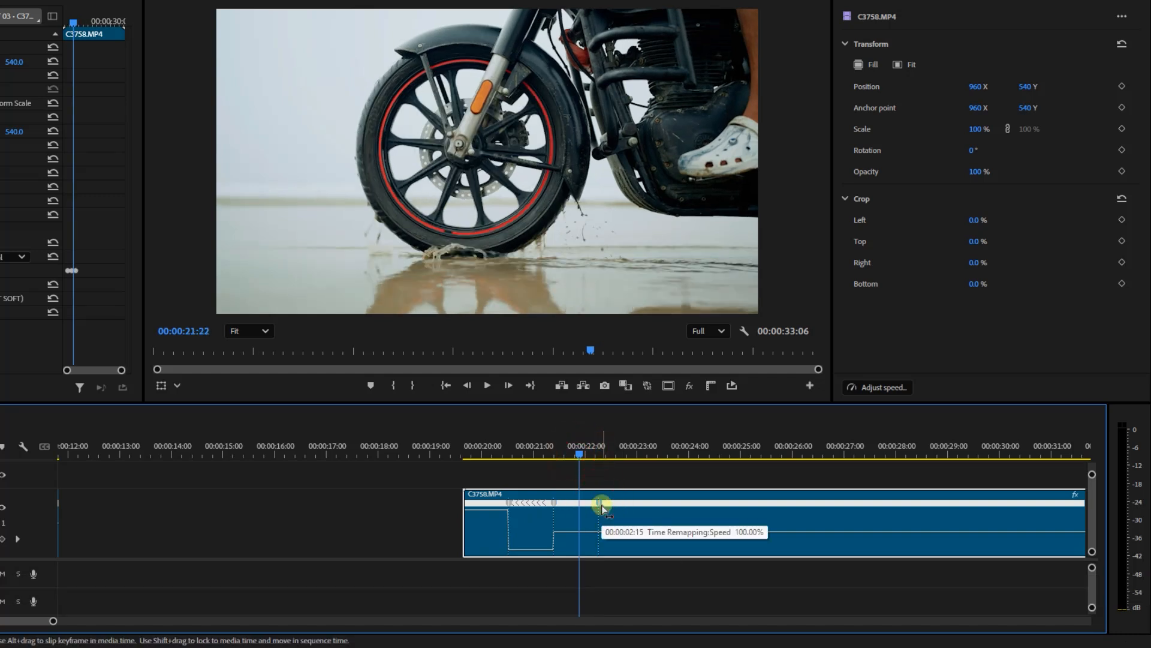
key("Delete")
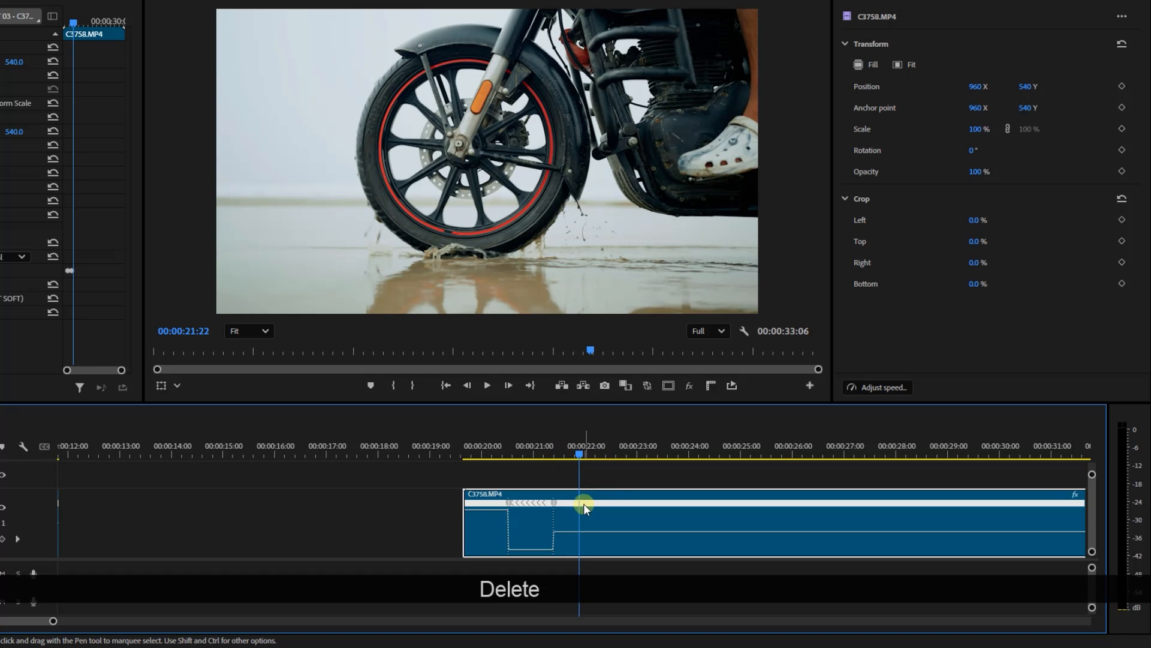
left_click_drag(556, 503, 632, 505)
left_click(559, 504)
left_click(493, 454)
key("space")
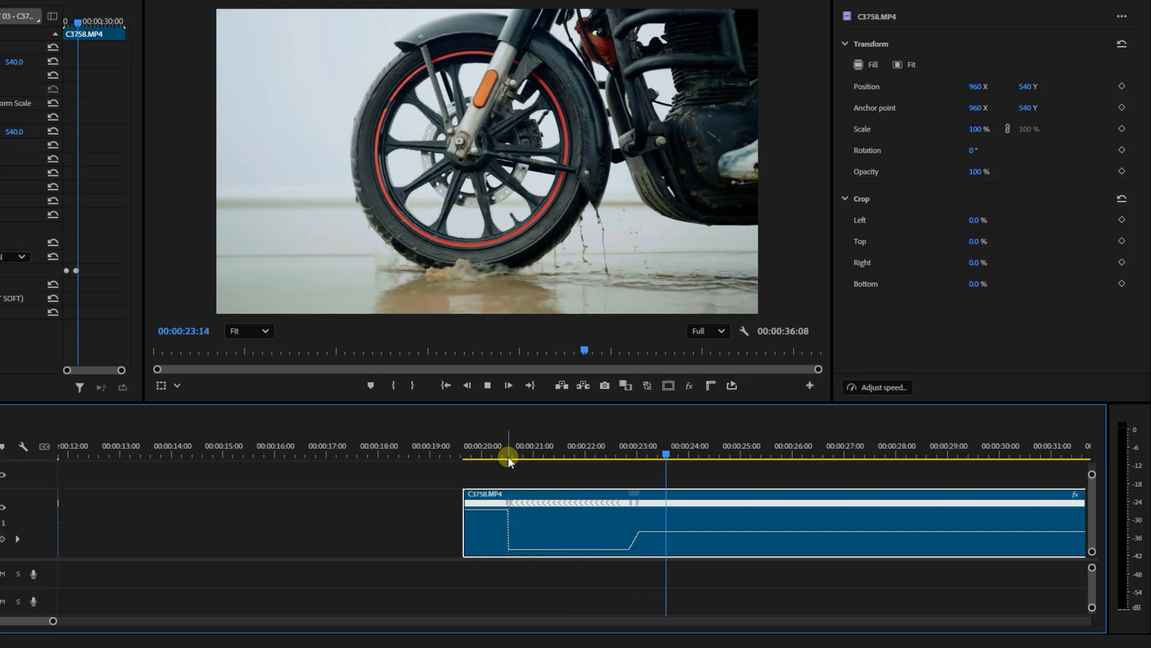
left_click(477, 442)
key("space")
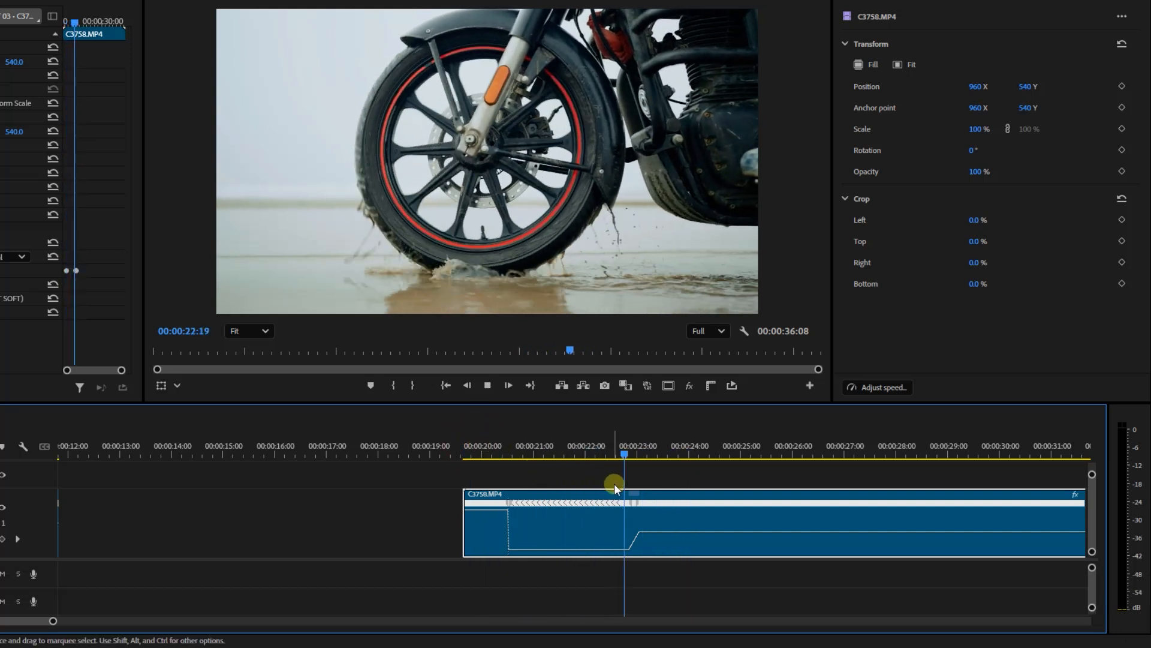
key("space")
Speed up the forward section after the reverse in two stages until the clip ends near 00:00:27:23, playing after each change
left_click_drag(699, 532, 679, 466)
left_click(485, 445)
key("space")
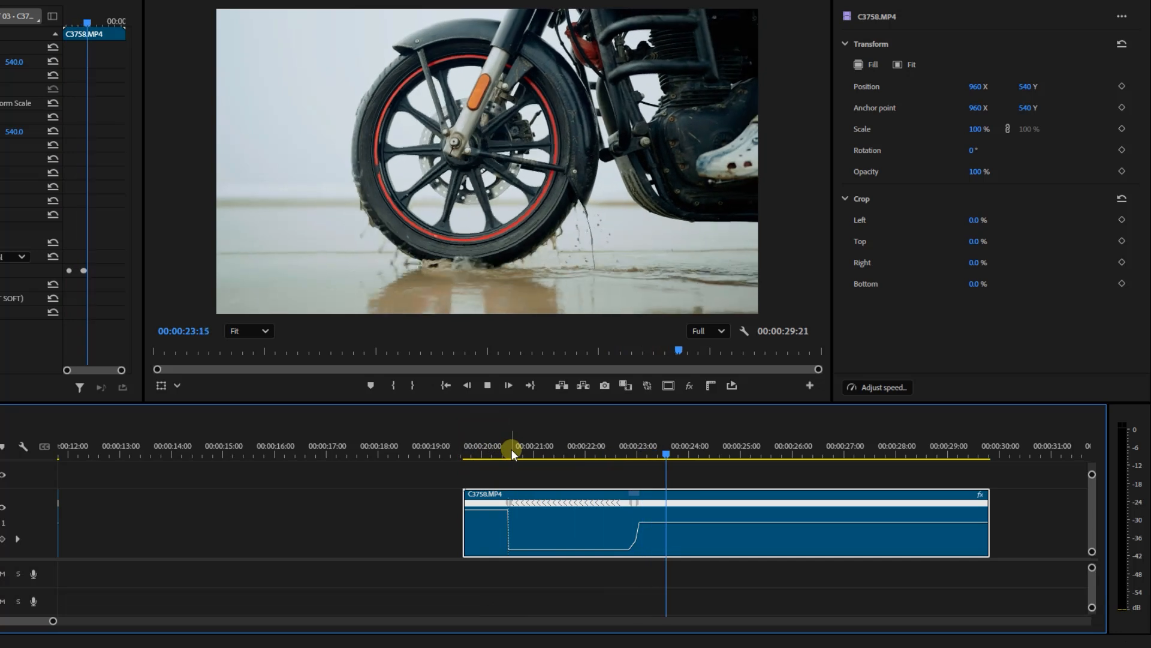
key("space")
left_click_drag(668, 523, 668, 516)
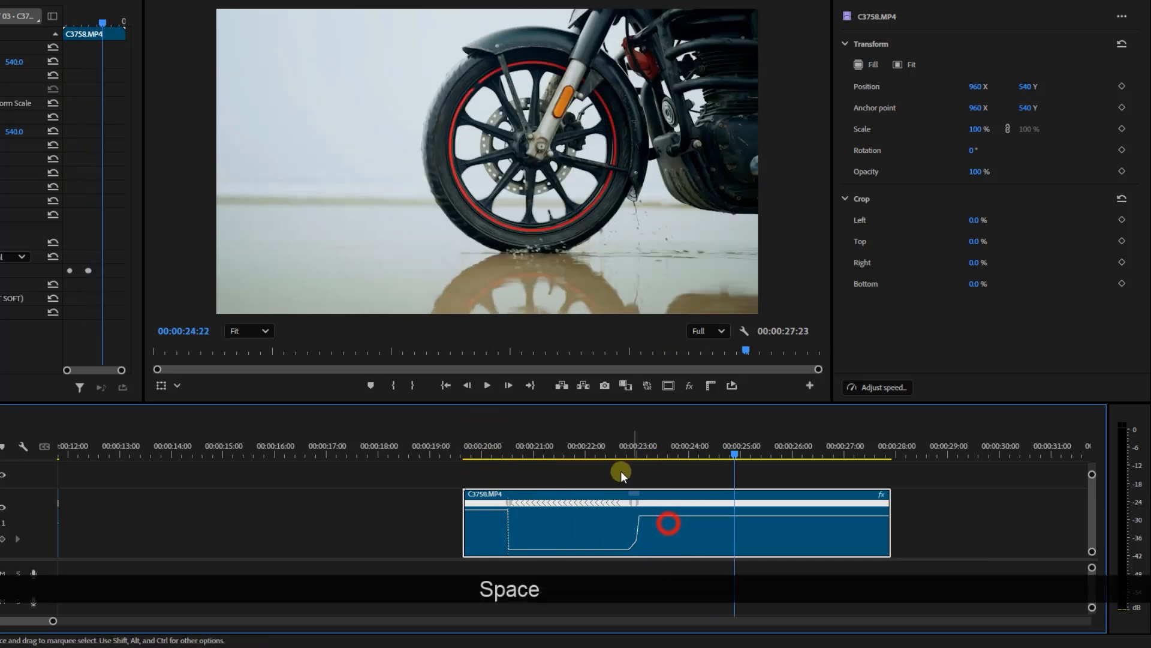
left_click(477, 450)
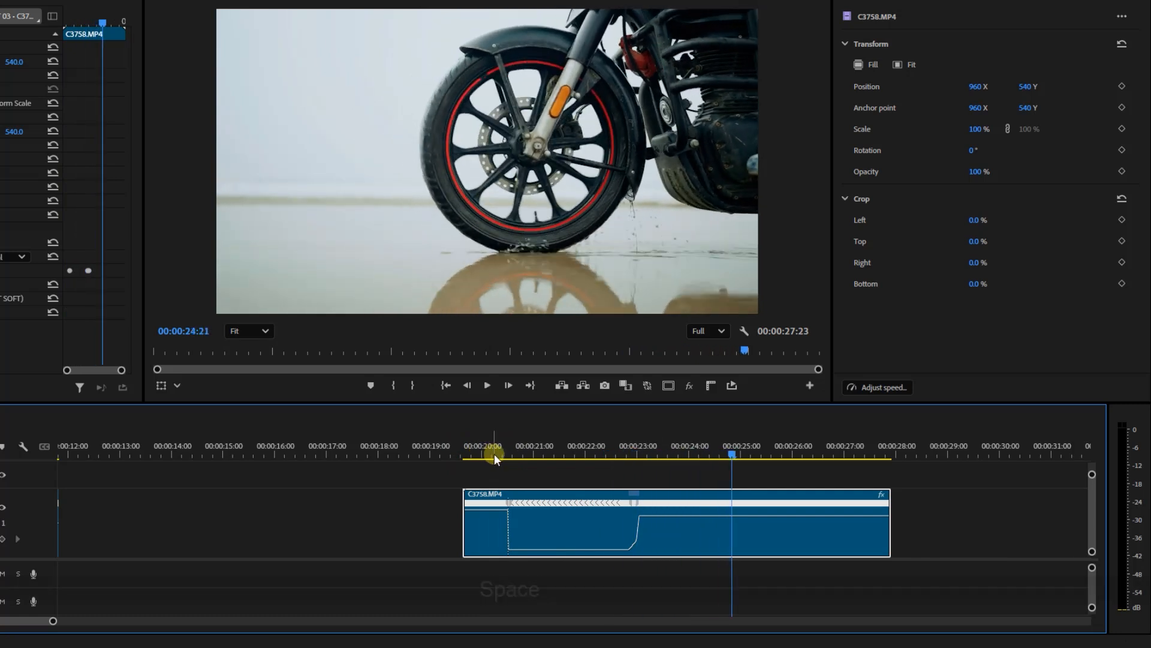
key("space")
left_click(541, 448)
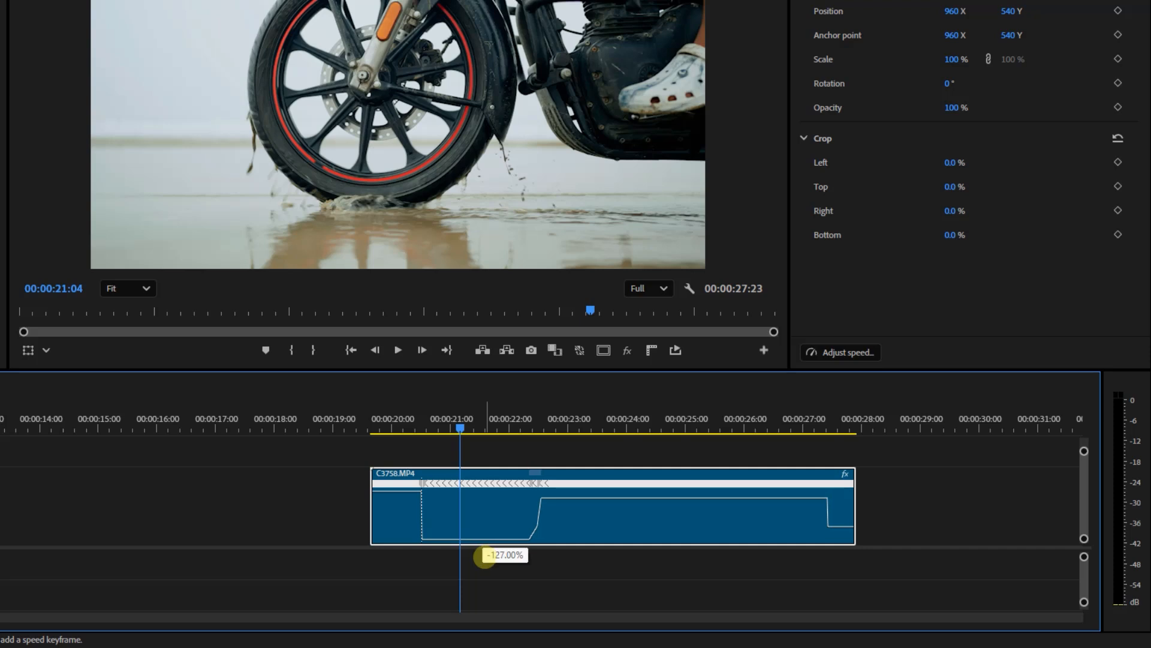
Fine-tune the reversed section's speed through -127%, -92% and -97%, and play the finished ramp
left_click_drag(485, 584, 483, 553)
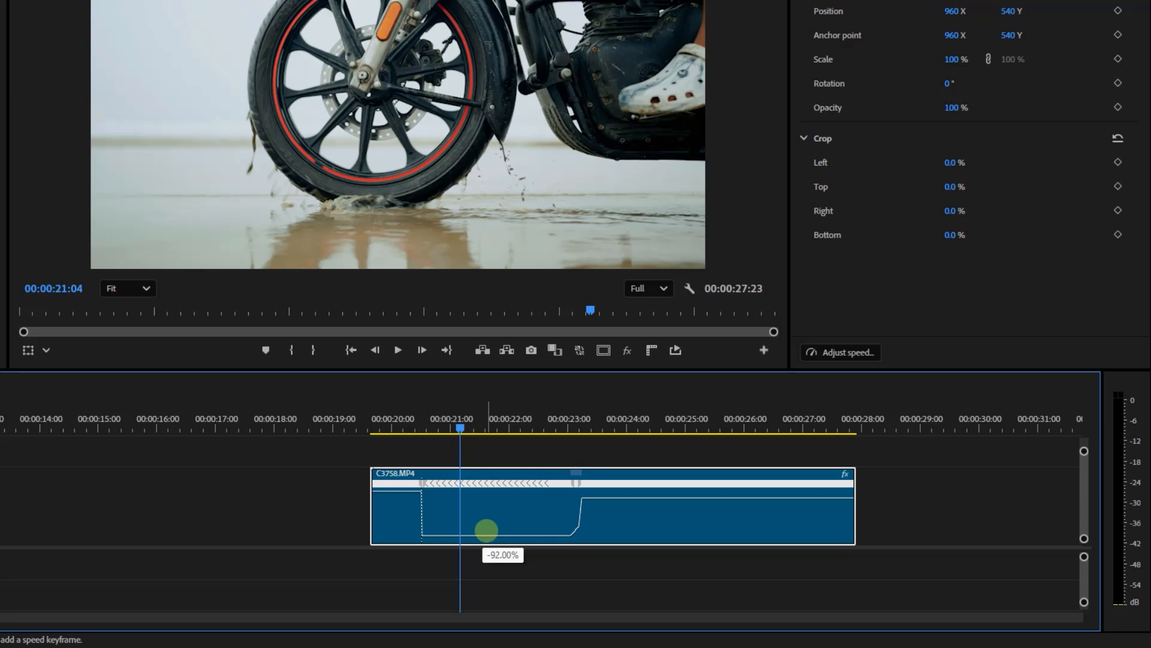
left_click_drag(487, 531, 577, 568)
key("space")
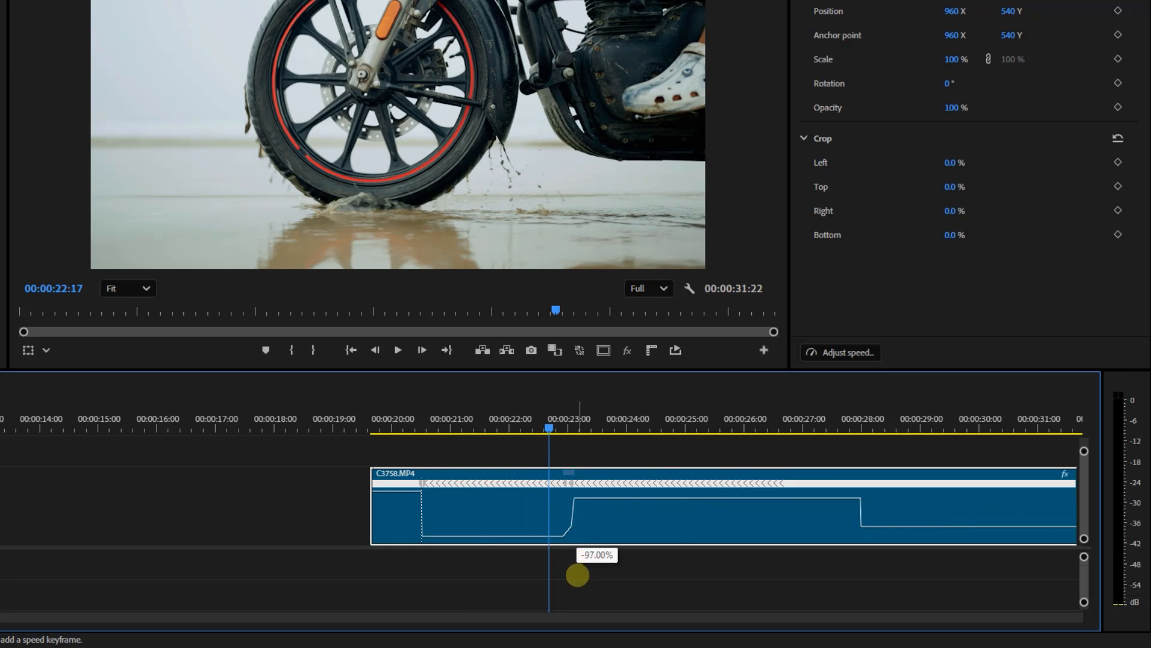
left_click_drag(578, 574, 577, 574)
left_click(418, 430)
key("space")
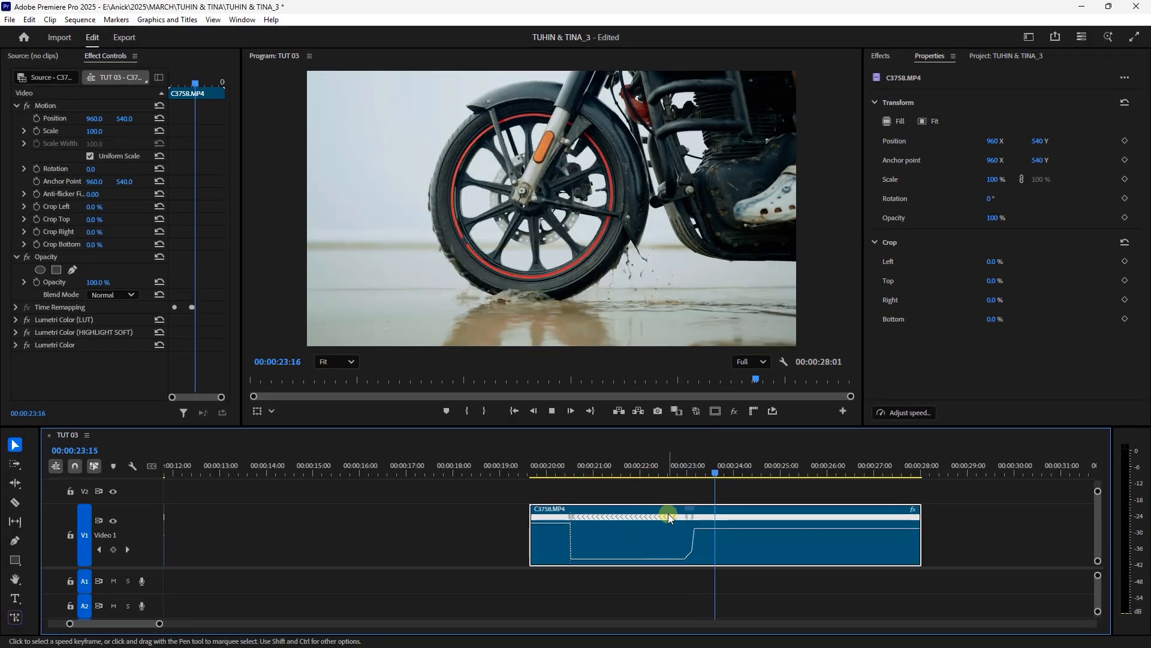
left_click(534, 462)
key("space")
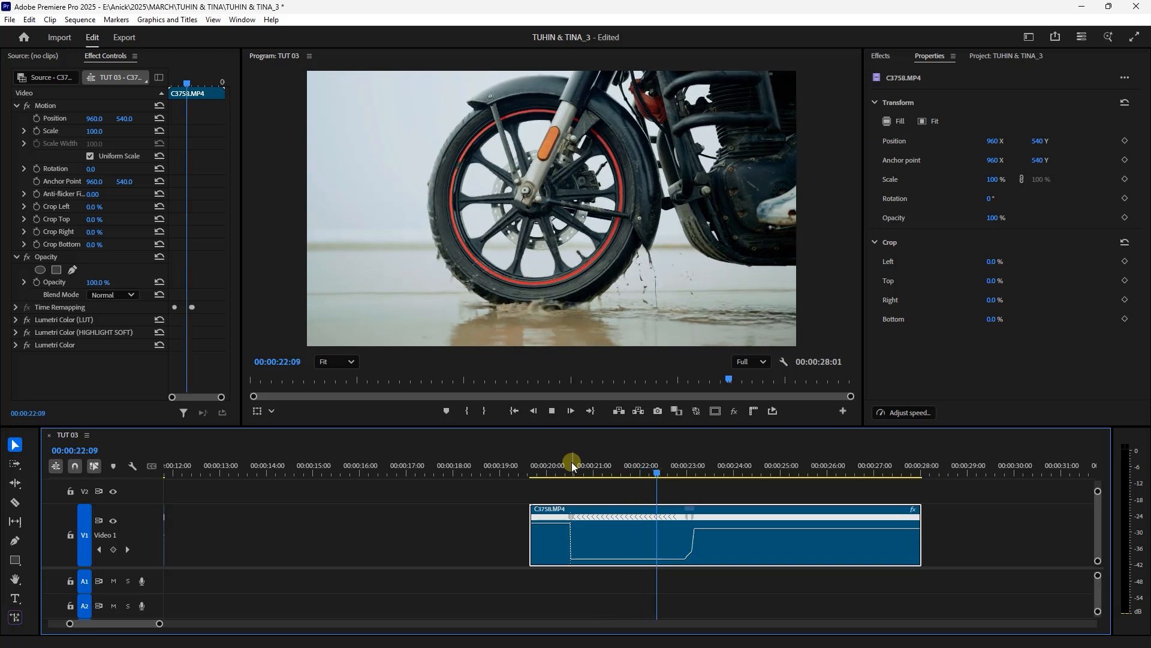
key("space")
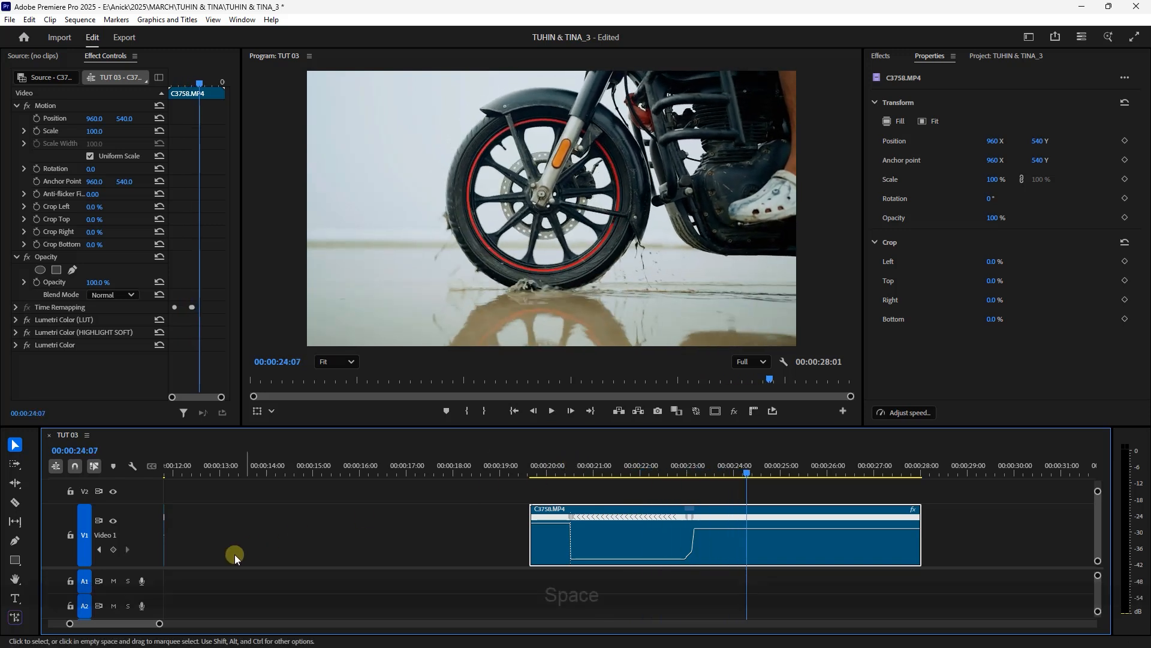
Paste another copy of the ramped C3758.MP4 clip on the same track at 00:00:32:21
left_click_drag(160, 623, 246, 624)
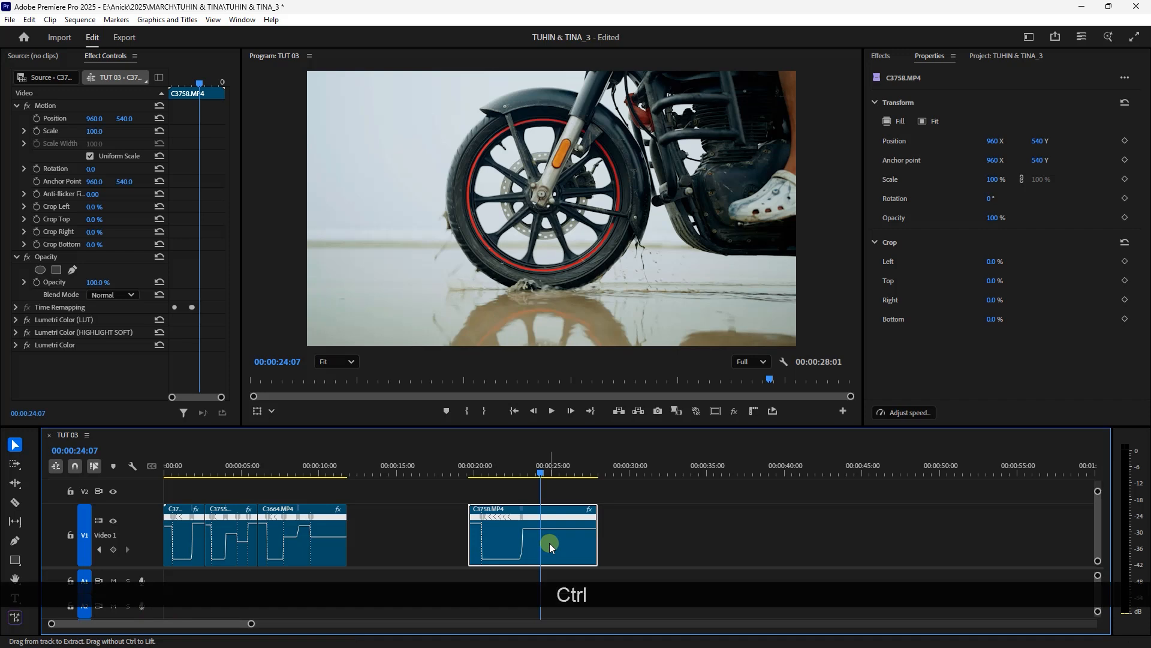
key("ctrl+c")
left_click(675, 465)
key("ctrl+v")
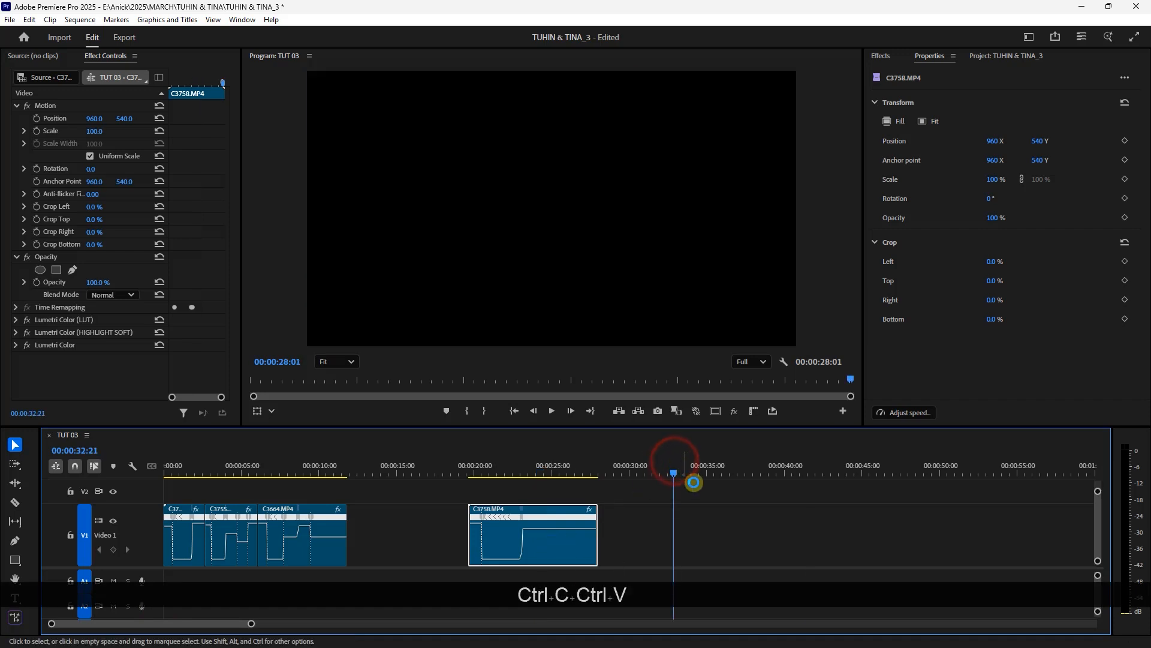
Remove only Time Remapping from the new C3758.MP4 copy, keeping Motion, Opacity and the Lumetri Color effects
left_click(696, 466)
right_click(719, 520)
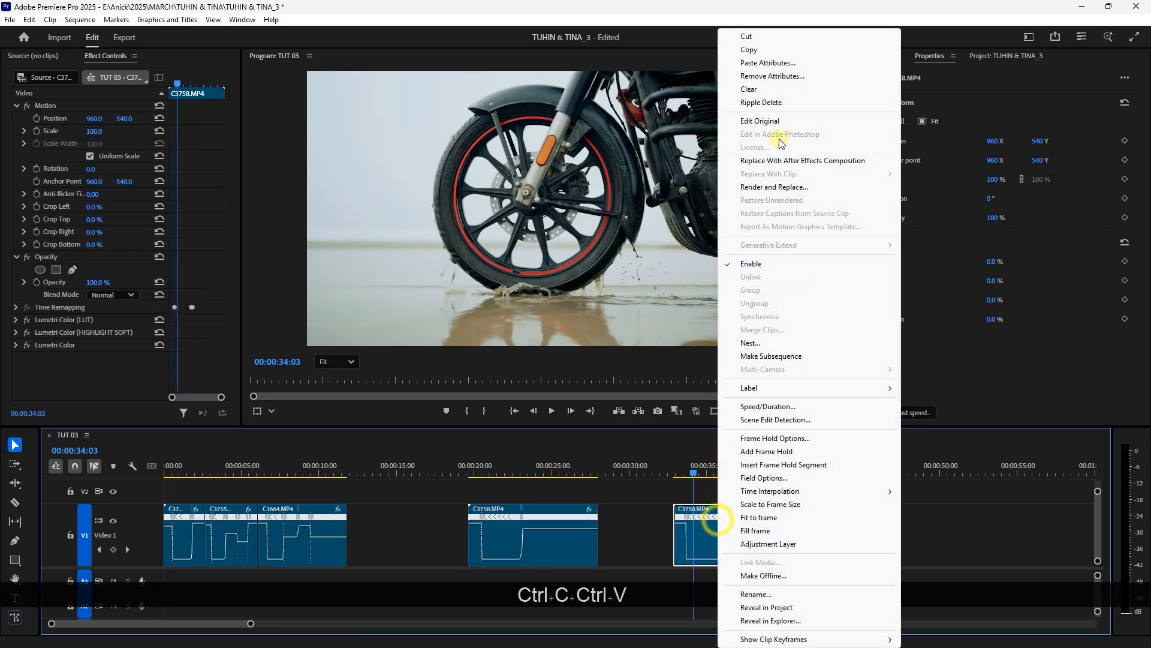
left_click(772, 76)
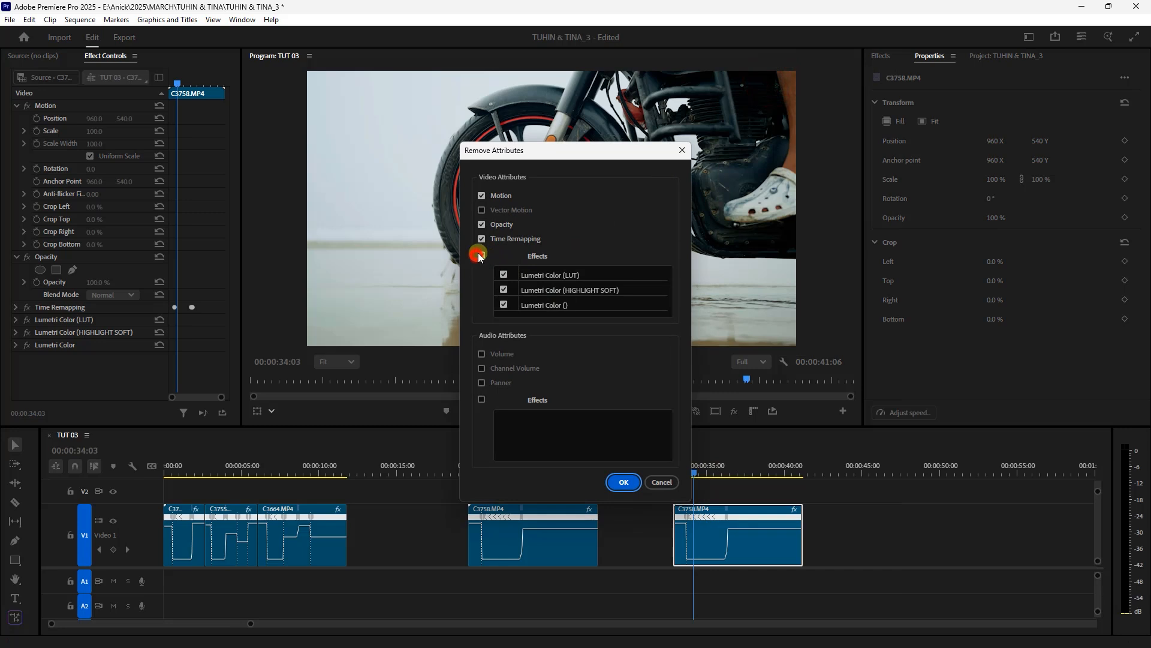
left_click(482, 224)
left_click(480, 195)
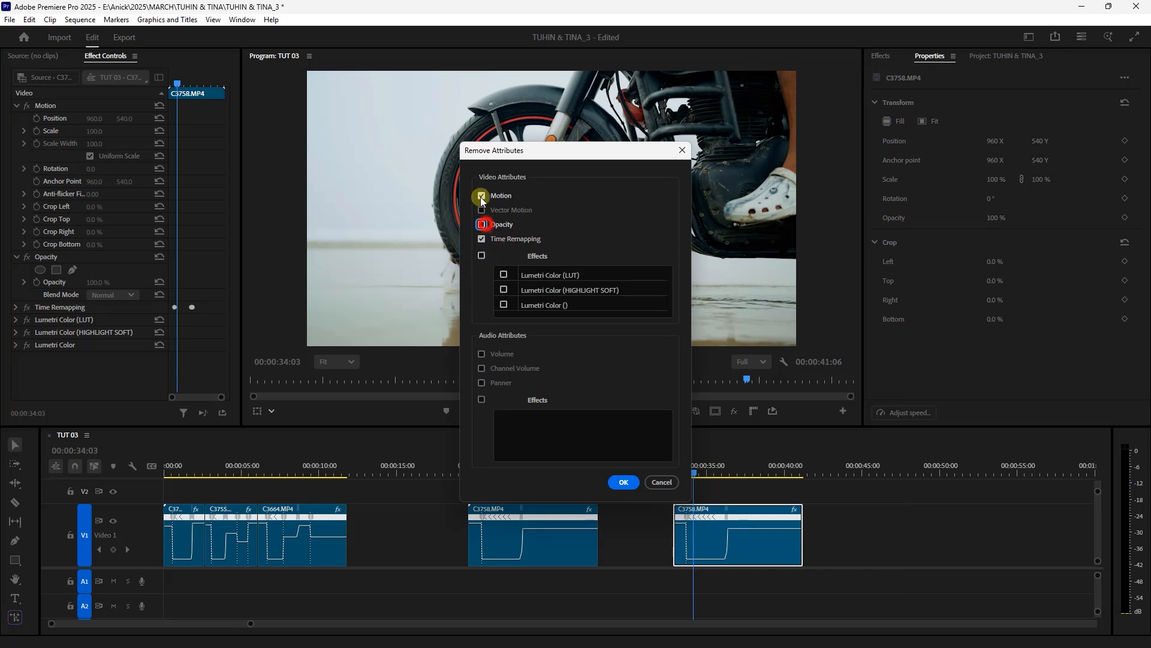
left_click(620, 481)
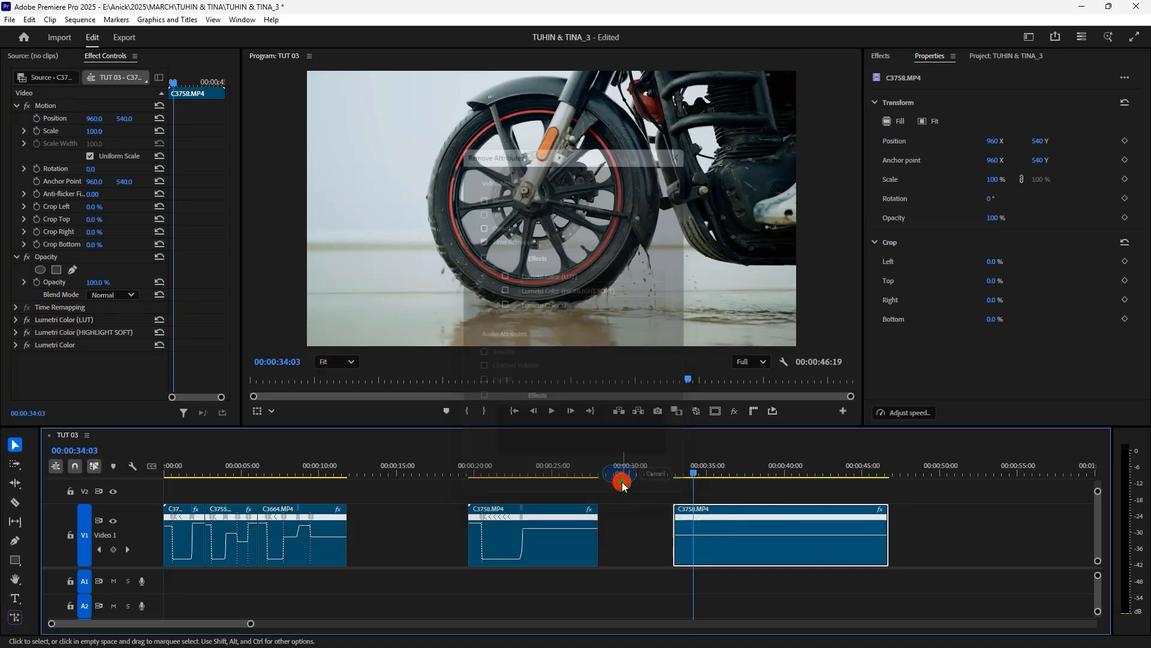
Switch the new copy's keyframe line to Opacity and back to Time Remapping speed
left_click(691, 467)
left_click(881, 511)
mouse_move(899, 526)
left_click(1065, 533)
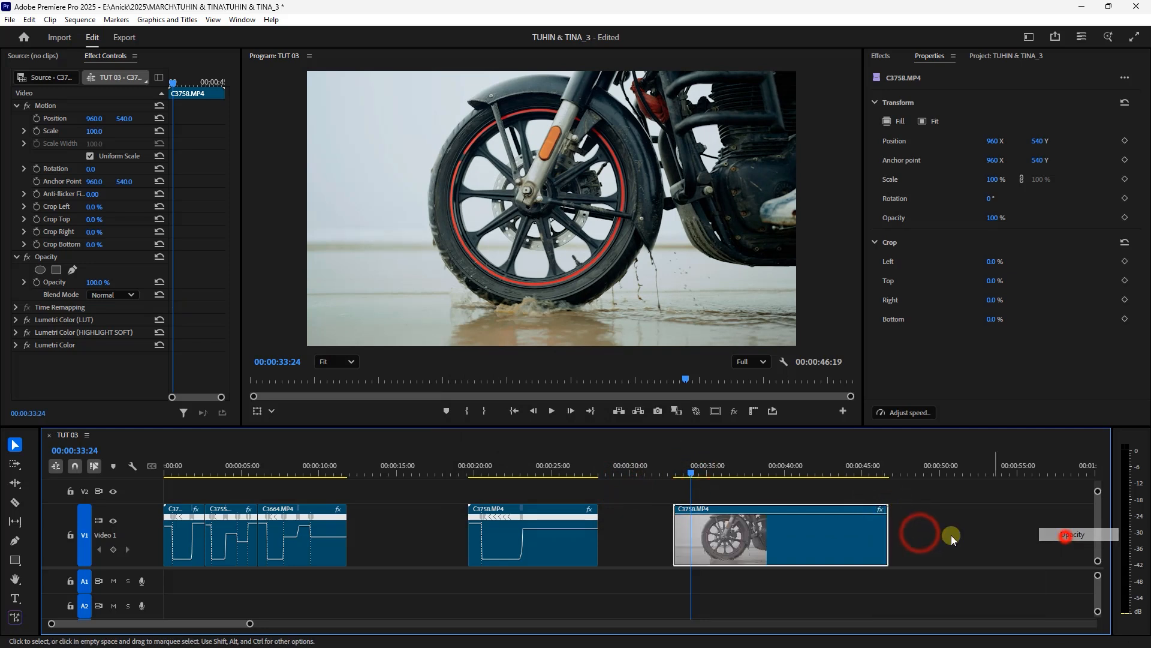
left_click(881, 508)
mouse_move(939, 548)
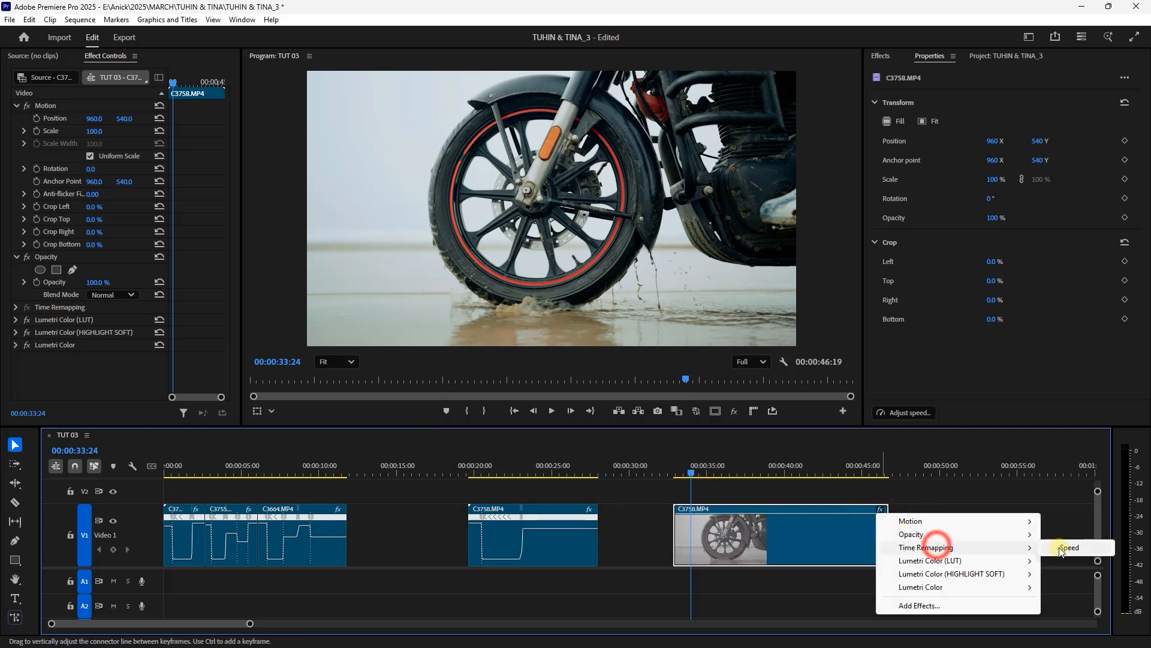
left_click(1062, 546)
Add a speed keyframe to the new C3758.MP4 copy at 00:00:35:08
left_click(679, 466)
left_click_drag(678, 467, 720, 473)
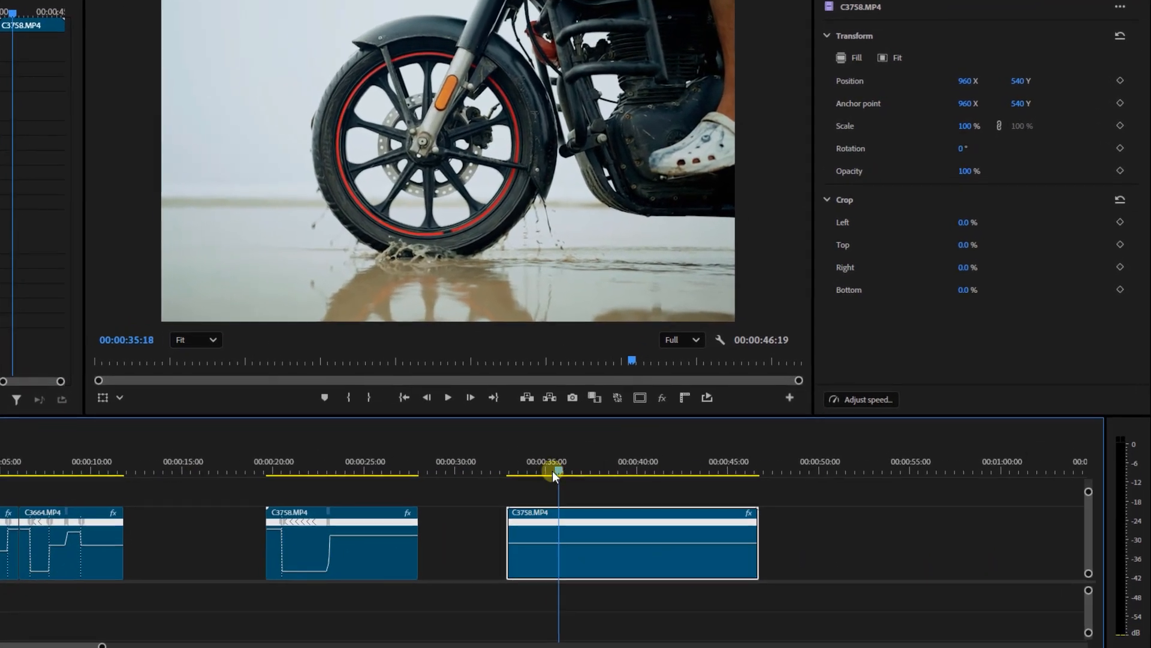
left_click(715, 472)
left_click_drag(551, 470, 548, 469)
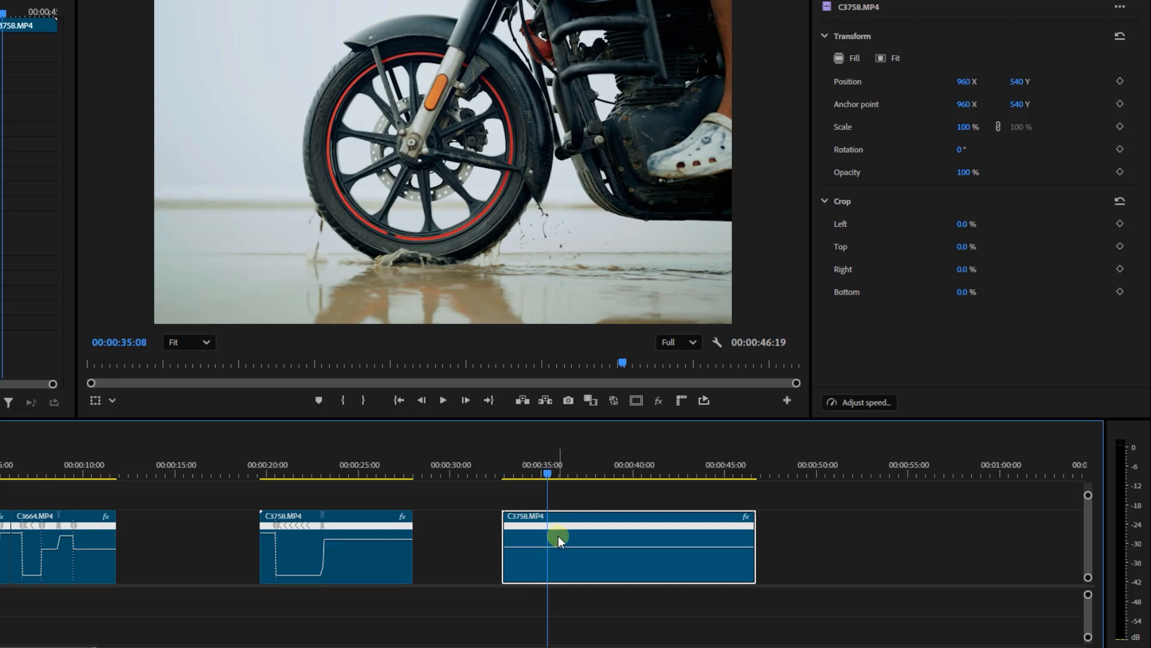
key("ctrl")
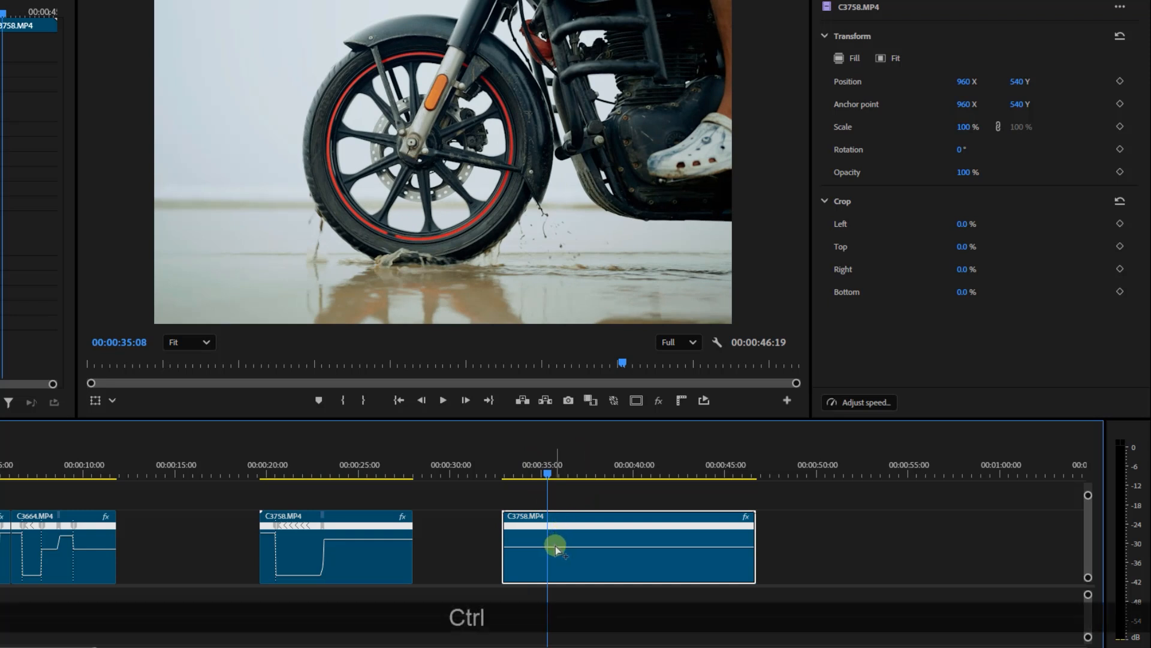
left_click(548, 549, "ctrl")
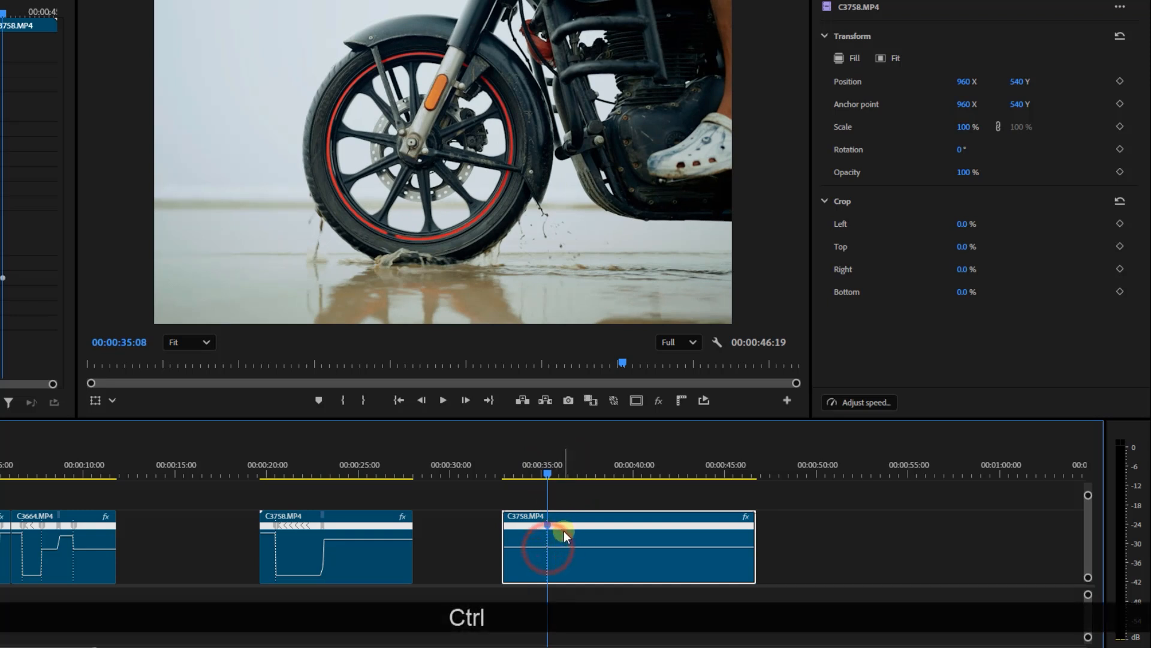
Create a reverse section from the new copy's 00:00:35:08 keyframe to about 00:00:37:20 and play it back
left_click_drag(92, 646, 37, 645)
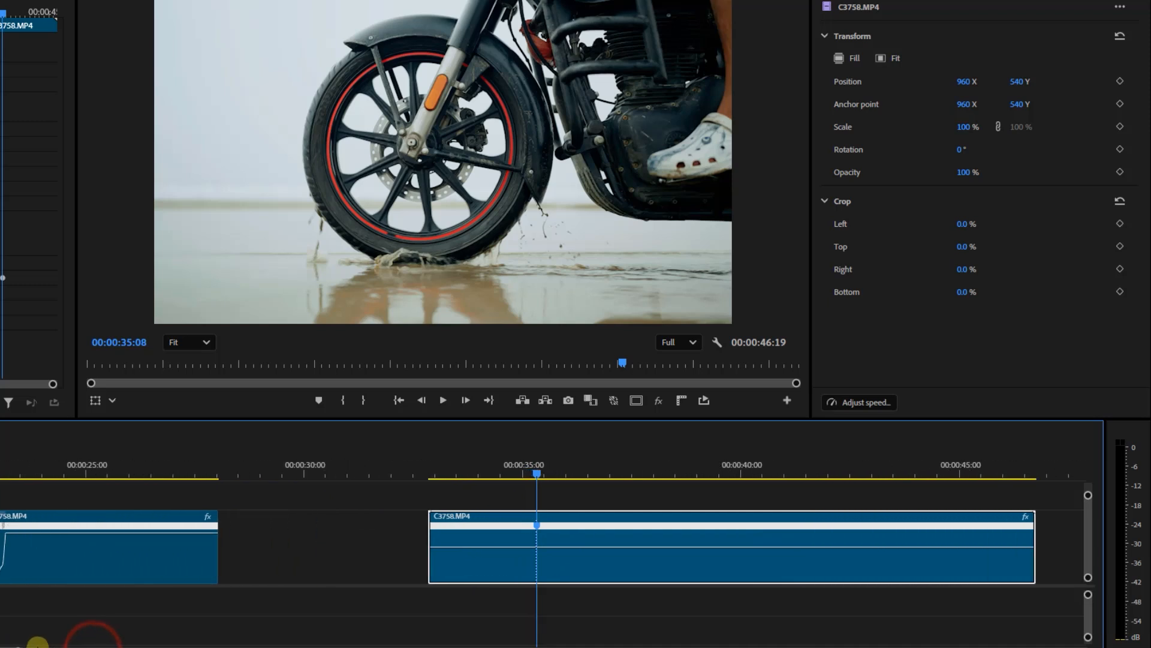
key("ctrl")
left_click_drag(541, 528, 670, 529)
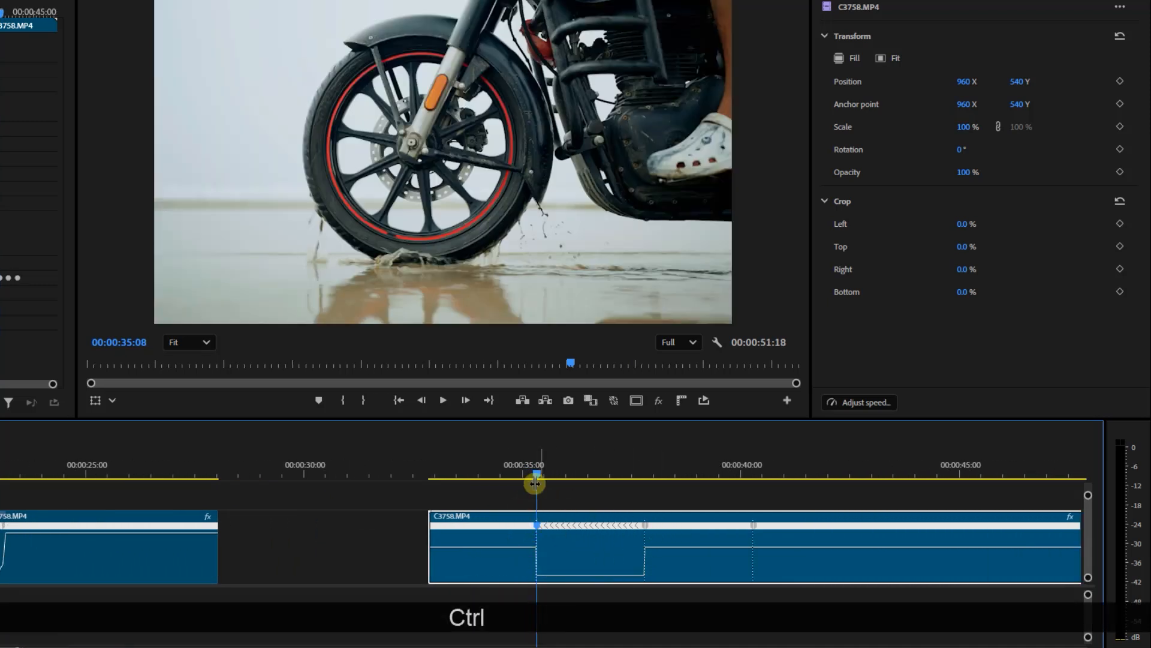
left_click_drag(535, 468, 453, 468)
key("space")
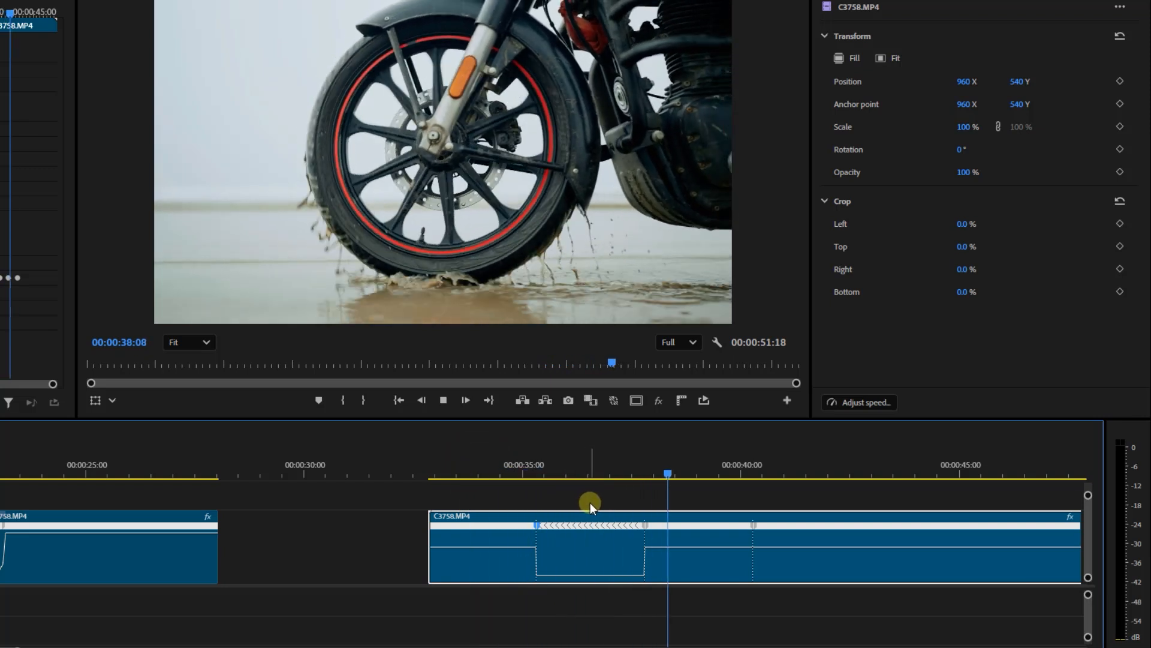
left_click(479, 470)
key("space")
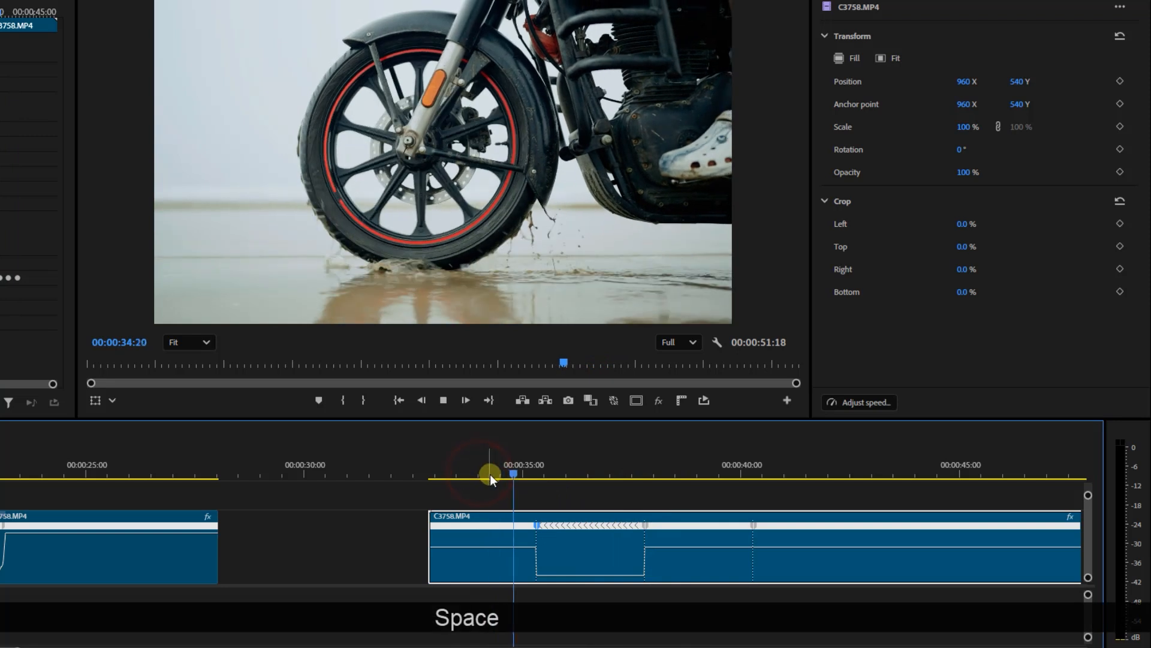
Raise the speed before and just after the new C3758.MP4 copy's reverse section, and play the result back
key("space")
left_click_drag(494, 547, 513, 517)
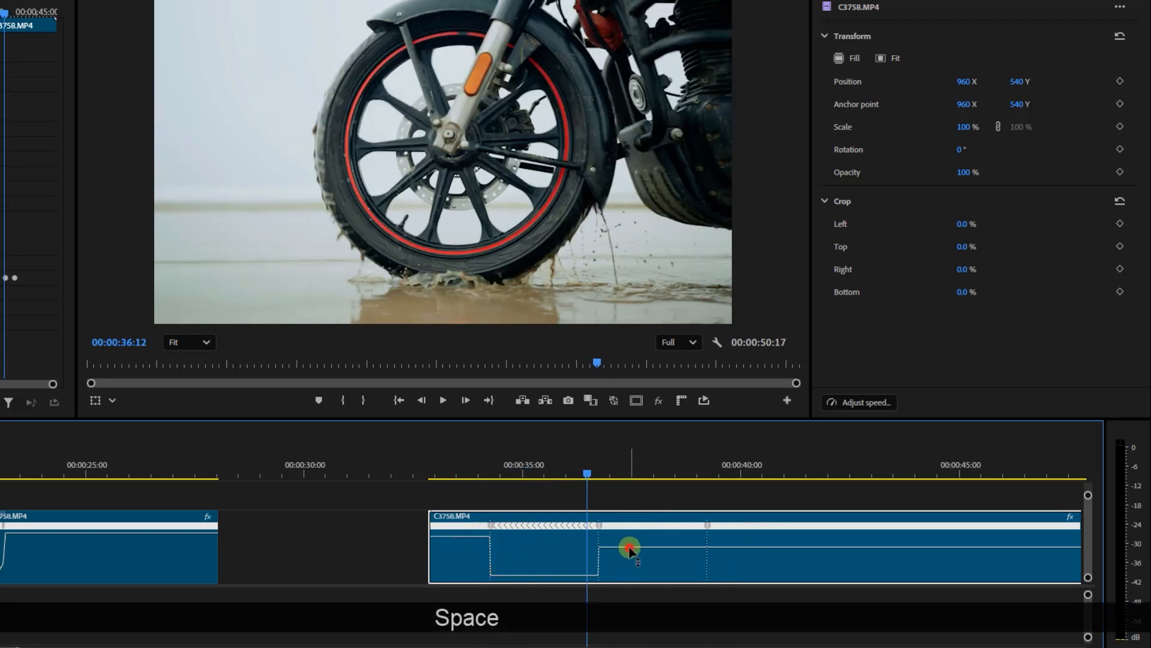
left_click_drag(630, 549, 627, 538)
left_click(441, 463)
key("space")
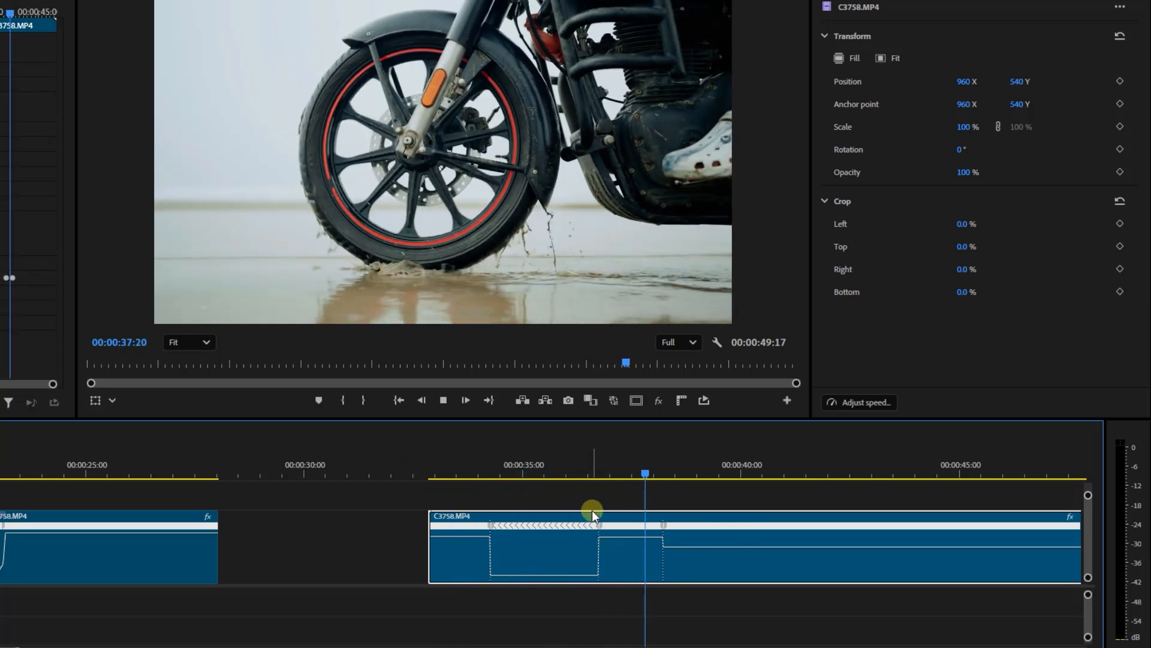
key("space")
Delete the last speed keyframe after the reverse section, speed up the remaining footage, and play it back
left_click(663, 525)
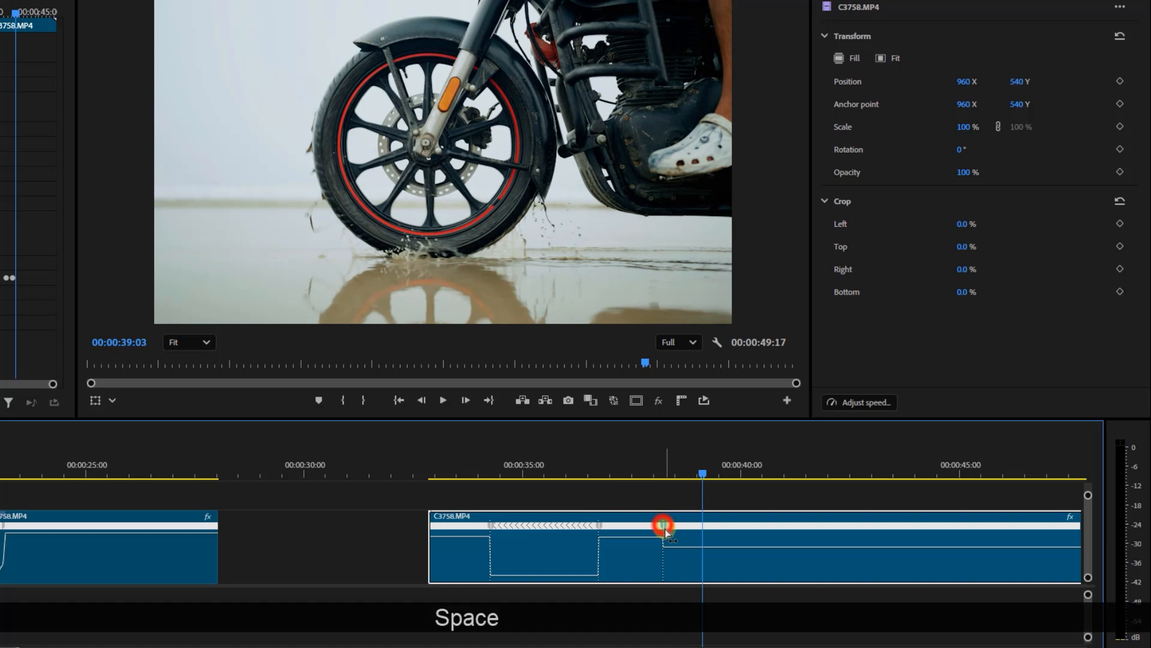
key("Delete")
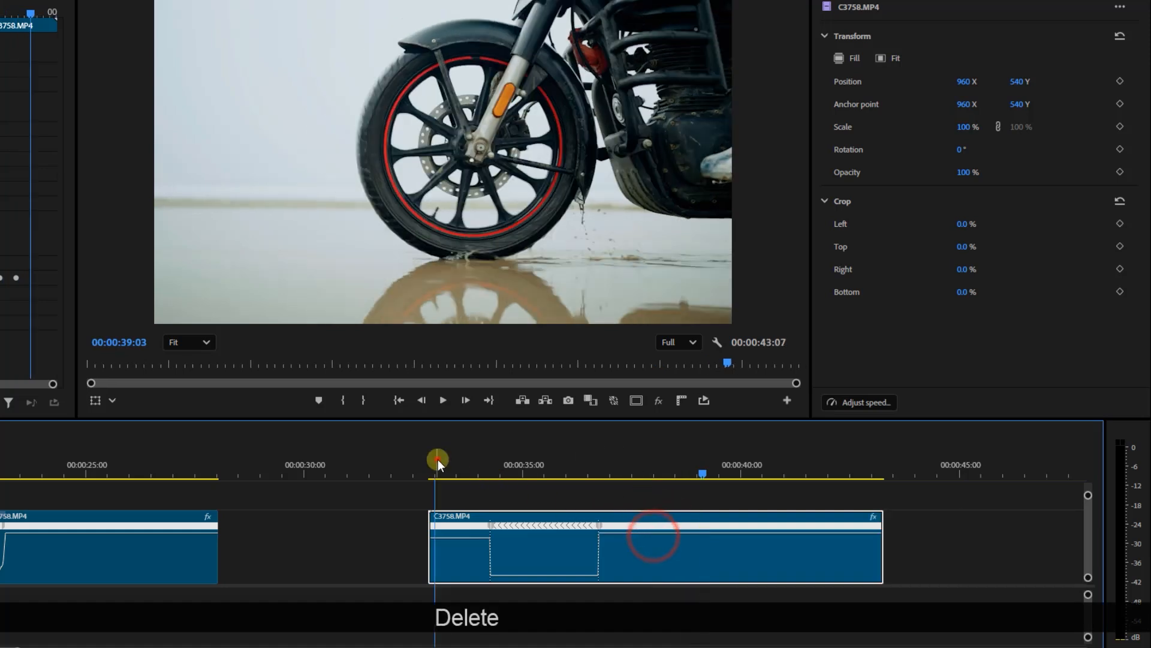
key("space")
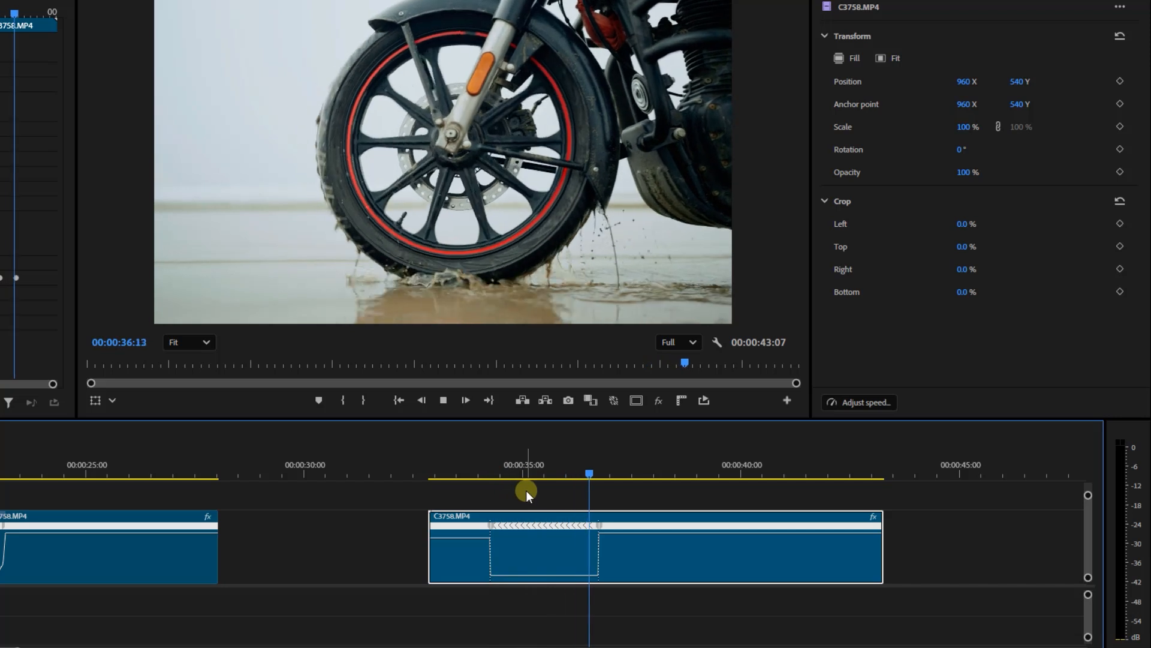
Raise the speed before the reverse section further, and play the copy from its start to 00:00:37:23
left_click_drag(492, 536, 474, 541)
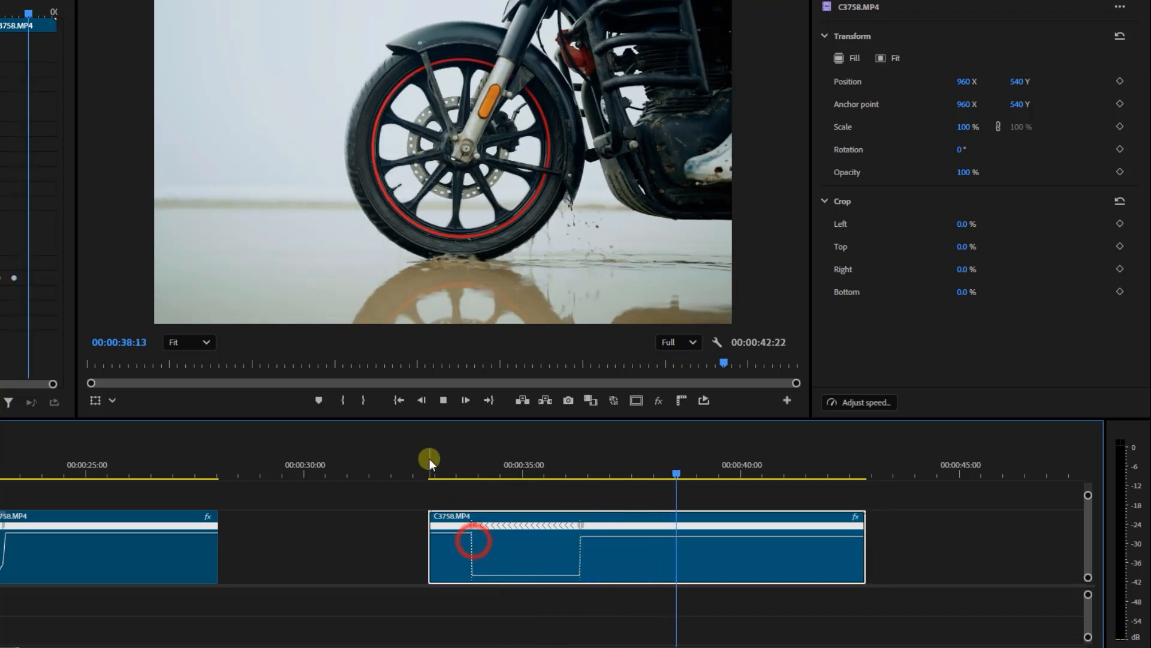
left_click(429, 458)
key("space")
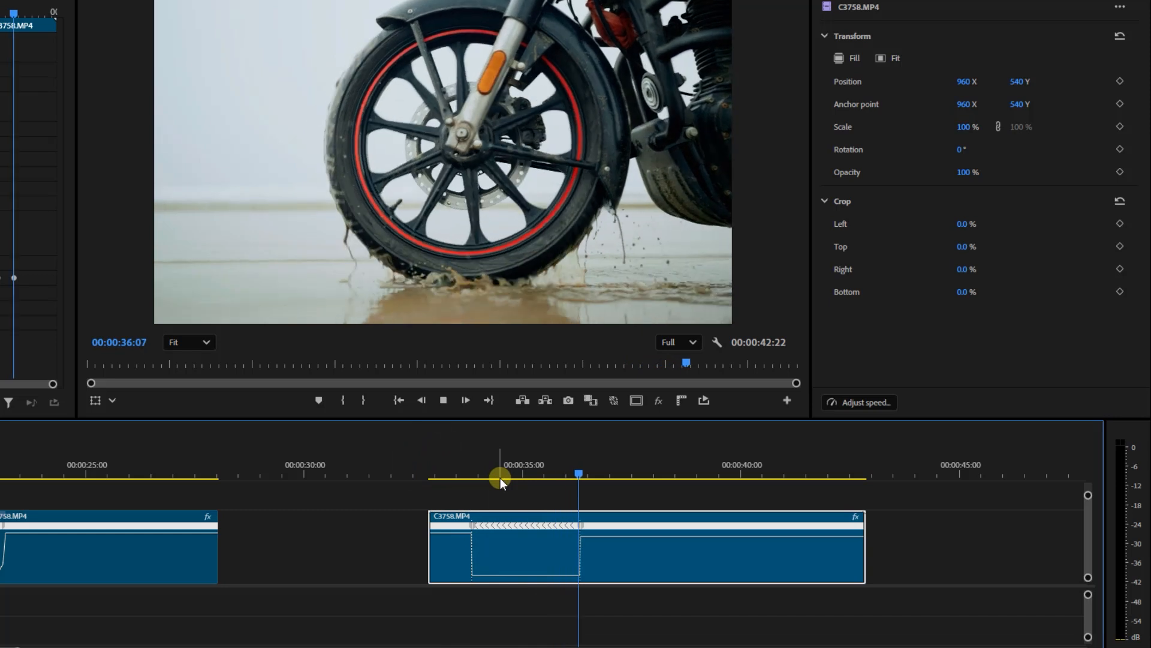
key("space")
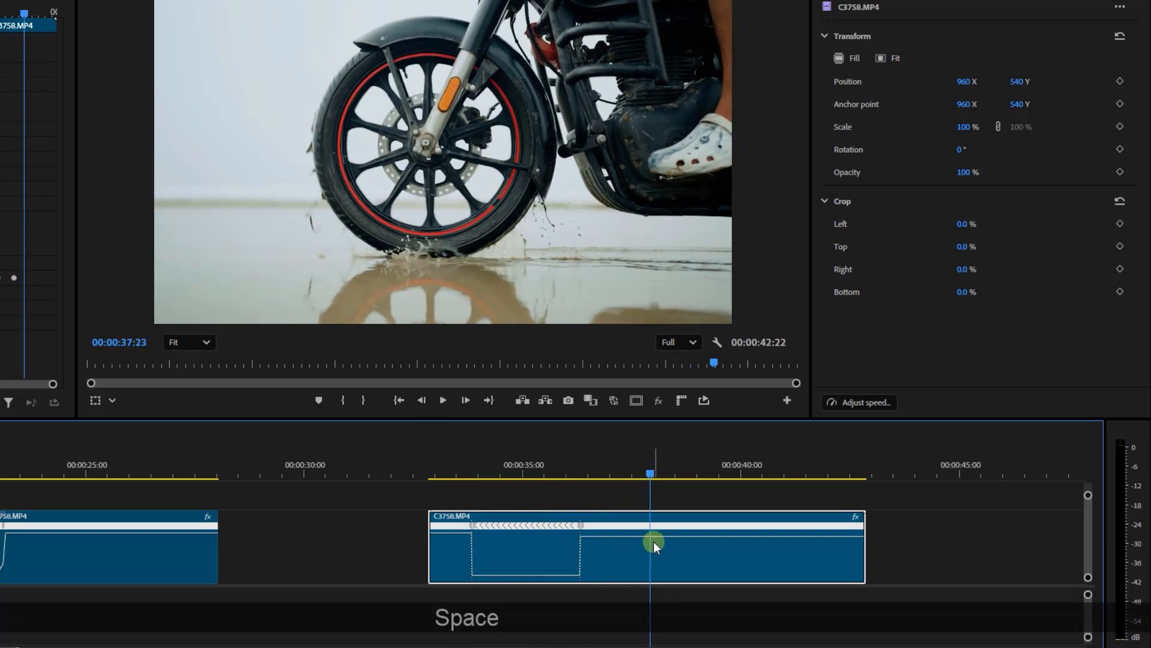
Add a speed keyframe at 00:00:37:23, slow down the footage after it, and play back the speed change
left_click(653, 541, "ctrl")
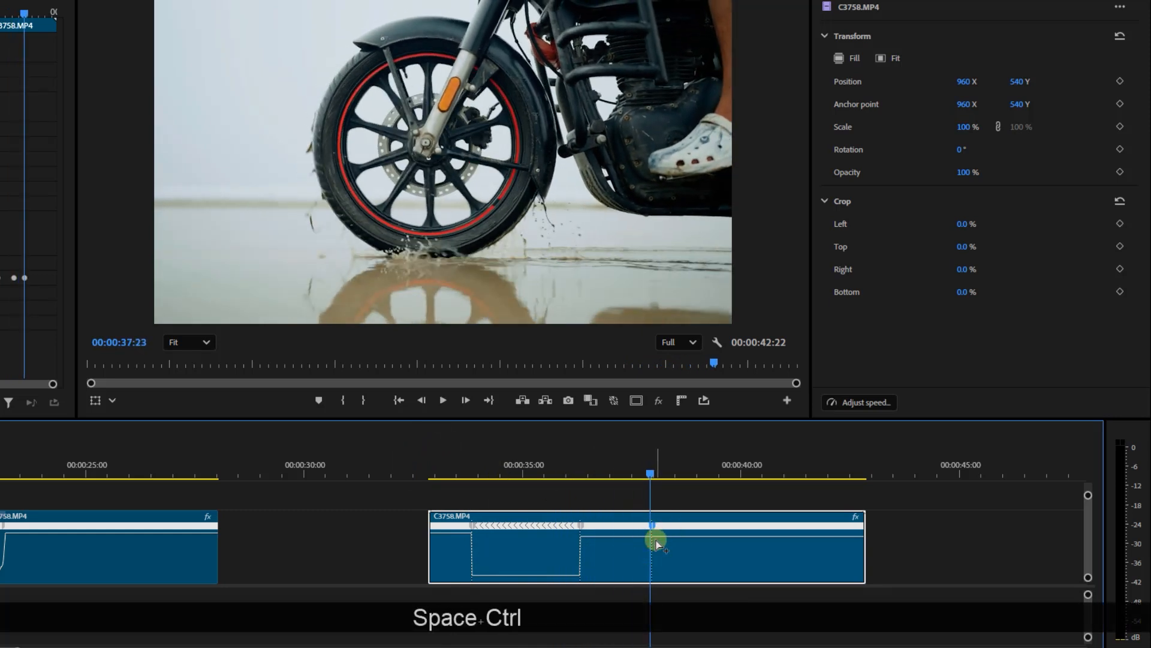
left_click_drag(670, 536, 688, 617)
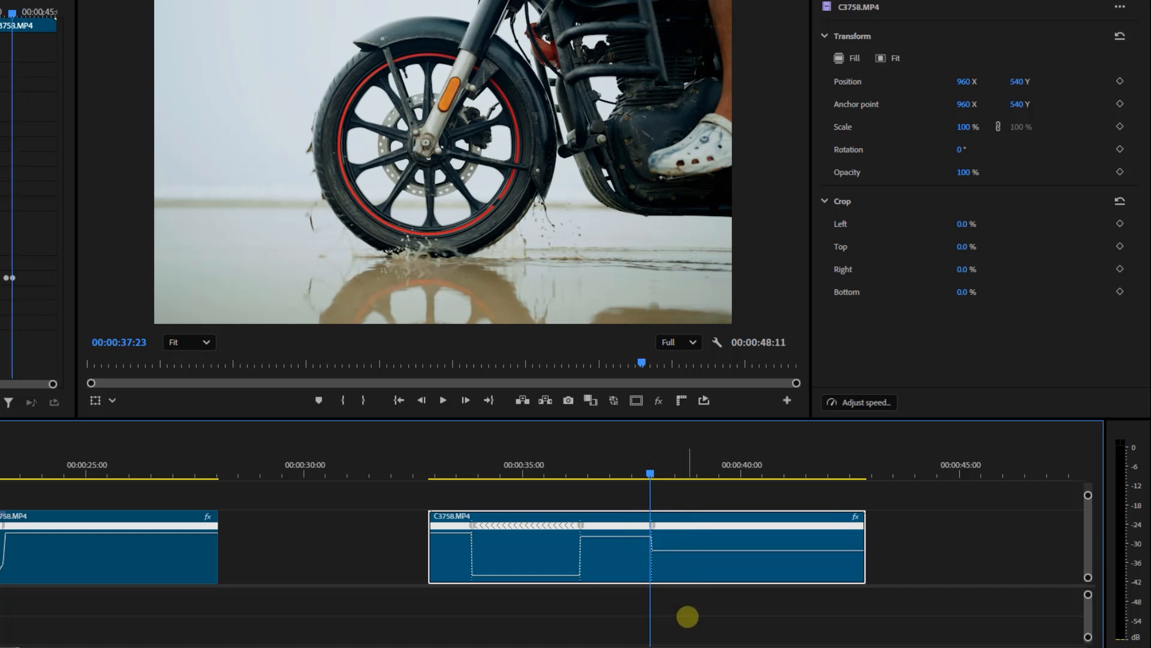
left_click(534, 467)
key("space")
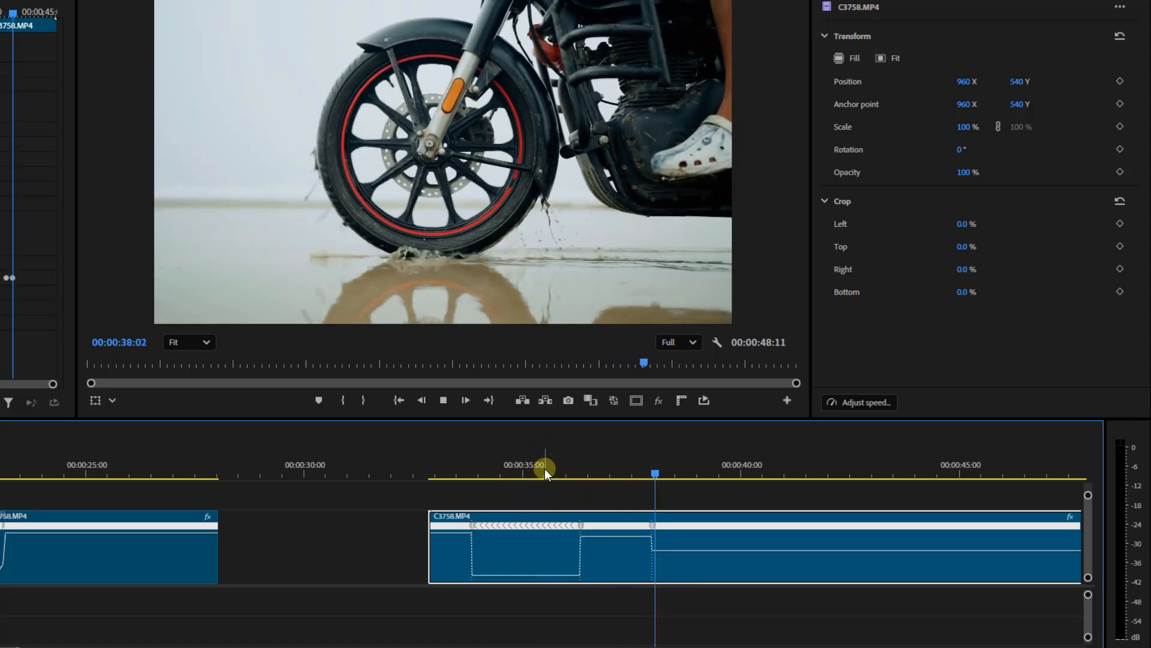
key("space")
Create a second reverse section from the 00:00:37:23 keyframe to about 00:00:40:19 and play it back
scroll(637, 527, "down", 2)
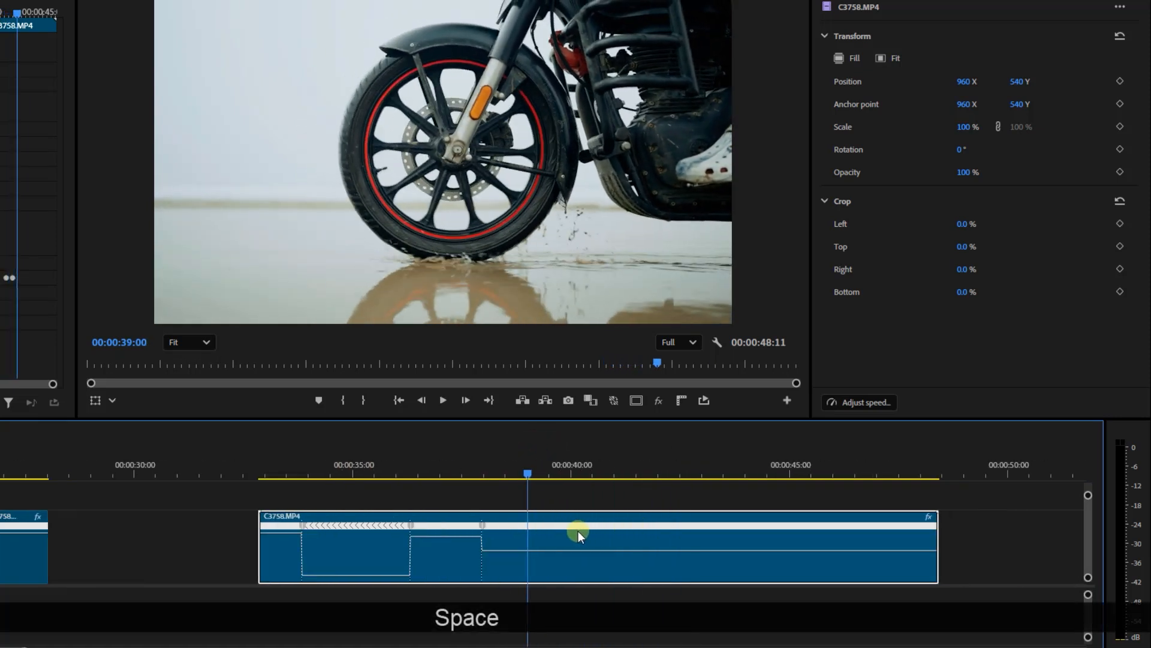
left_click_drag(26, 647, 8, 646)
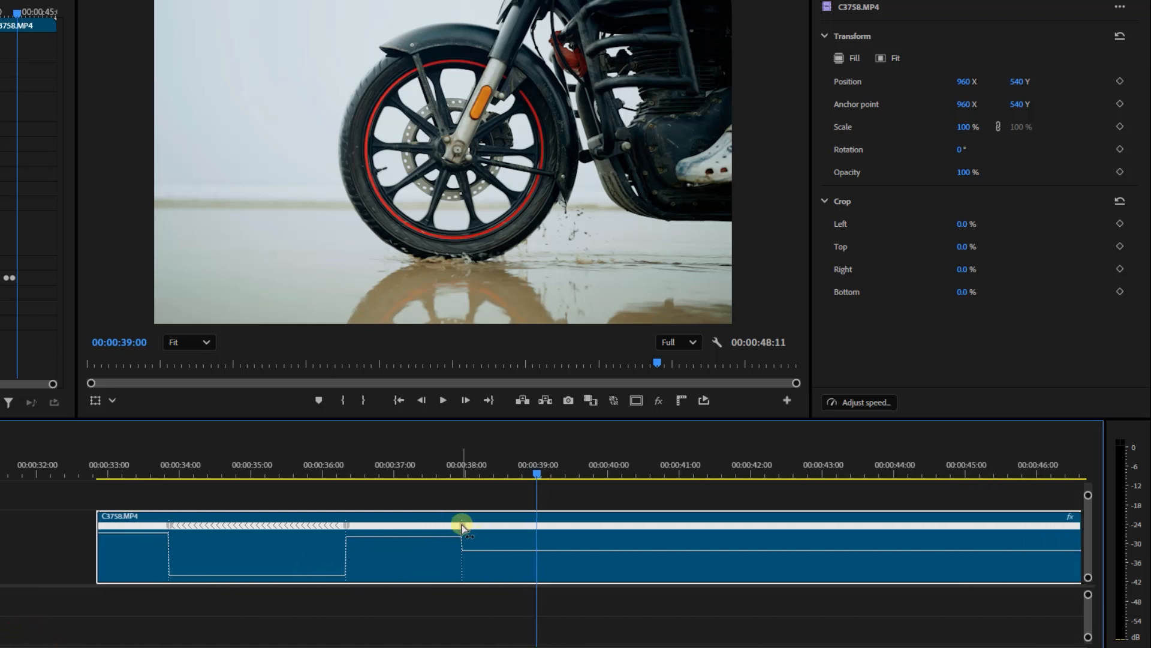
left_click_drag(462, 527, 595, 530)
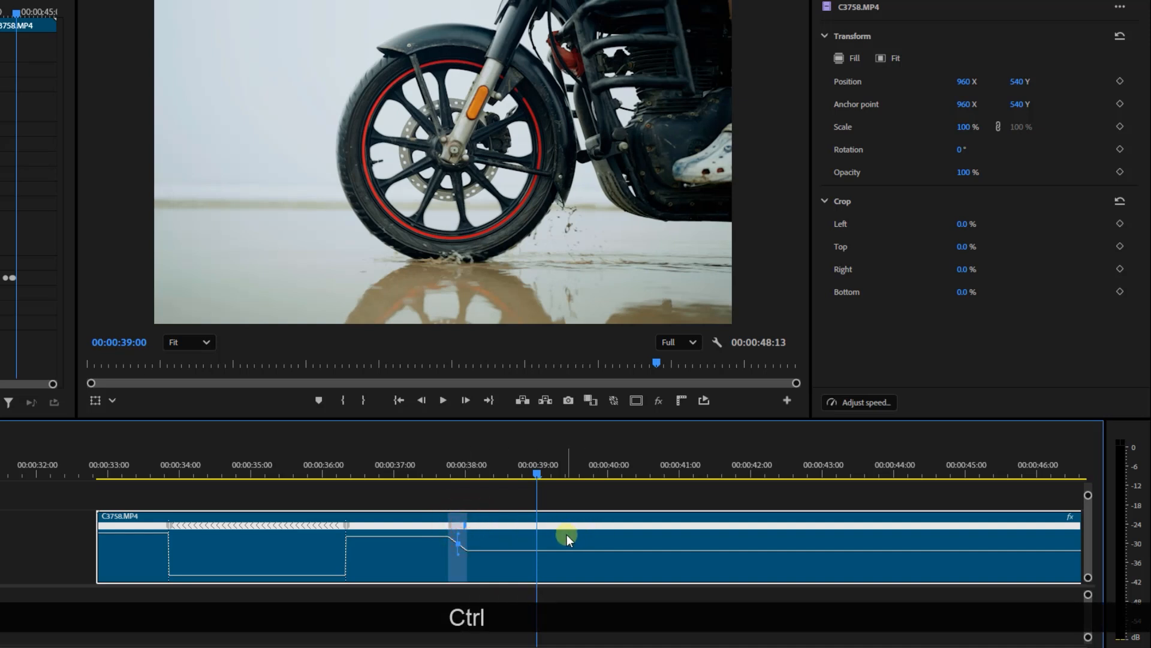
key("ctrl+z")
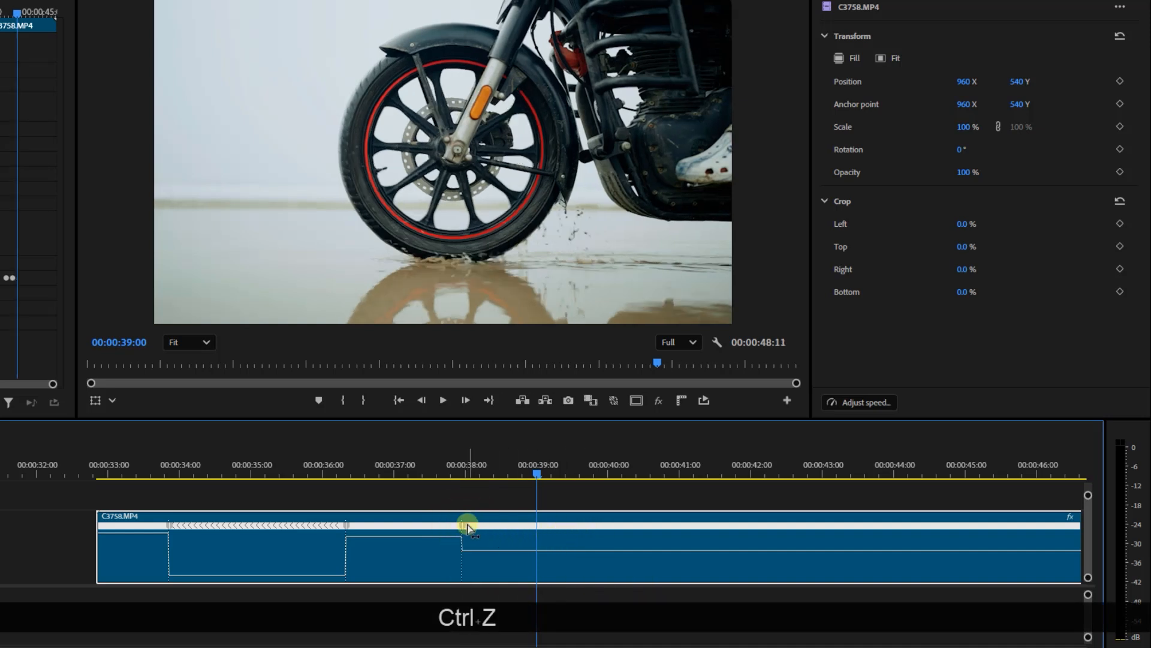
key("ctrl")
left_click_drag(494, 526, 664, 528)
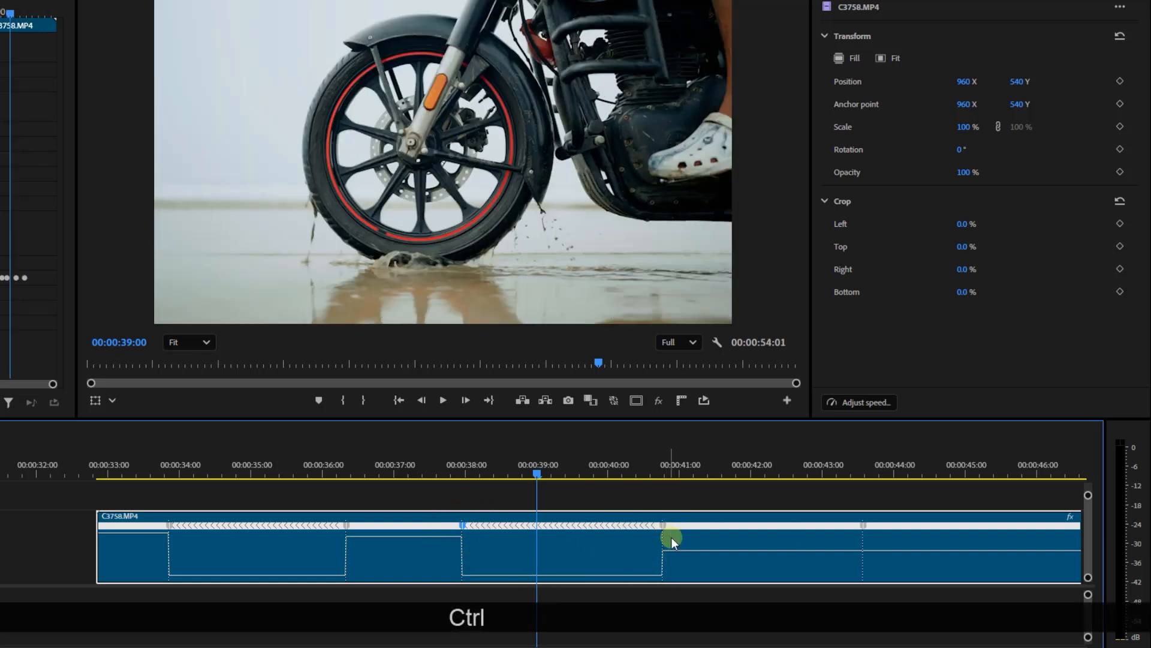
left_click_drag(3, 643, 1, 642)
left_click(487, 473)
key("space")
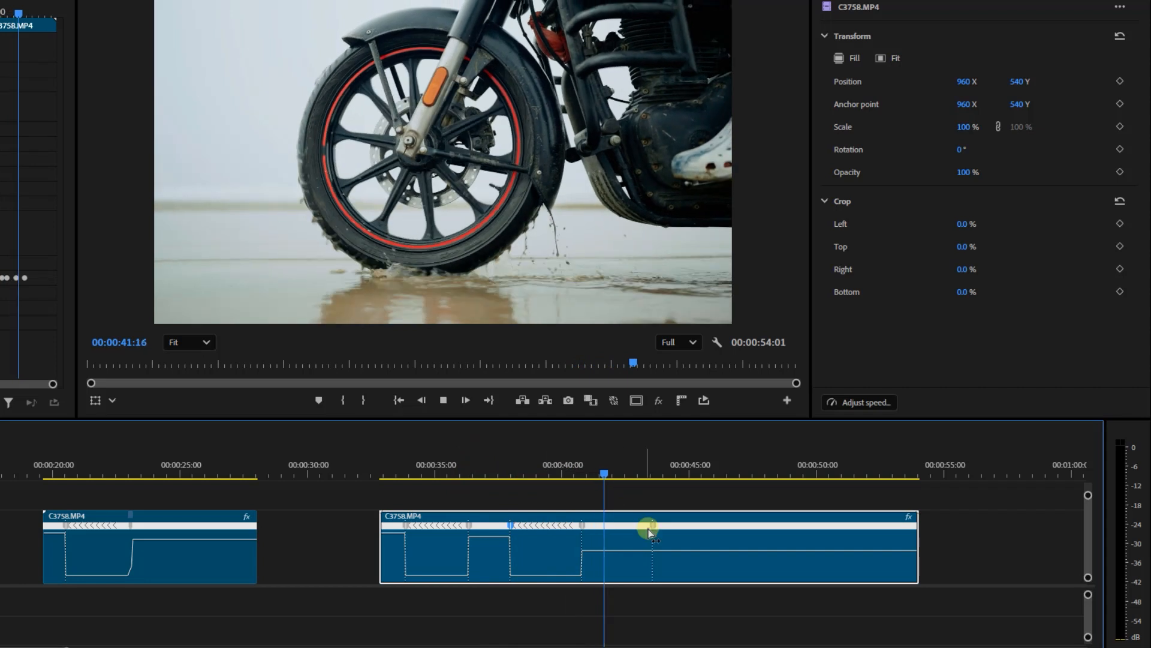
key("space")
Delete the last keyframe after the second reverse section, speed up the remaining footage, and play the copy back
left_click(653, 525)
left_click_drag(630, 543, 628, 542)
left_click(396, 469)
key("space")
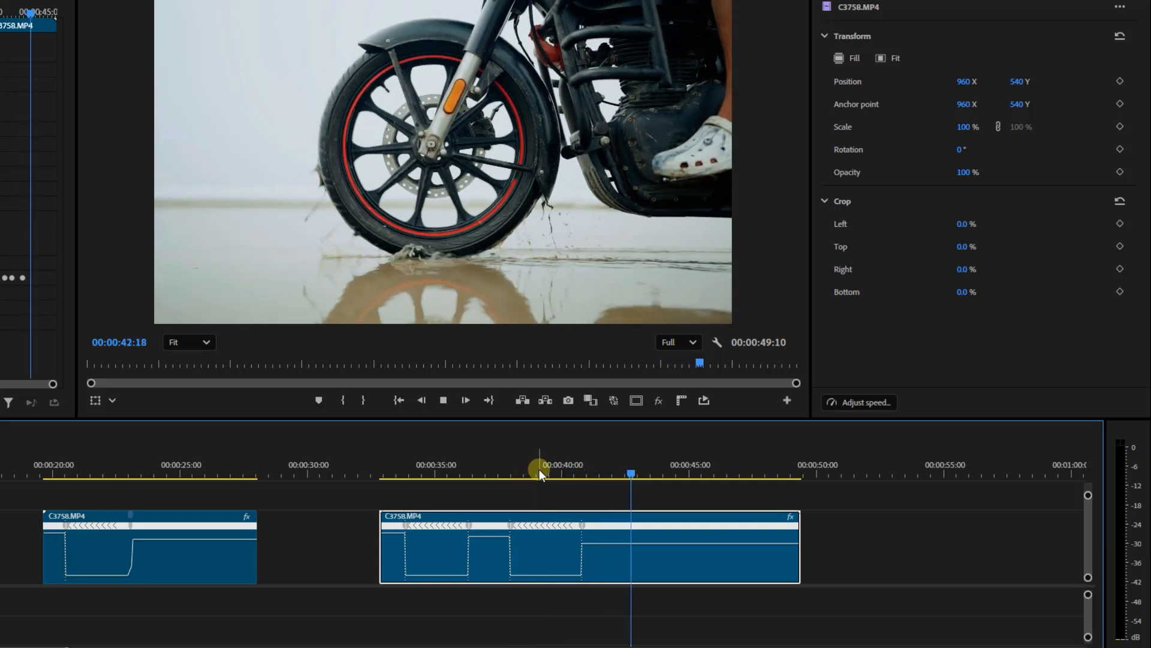
key("space")
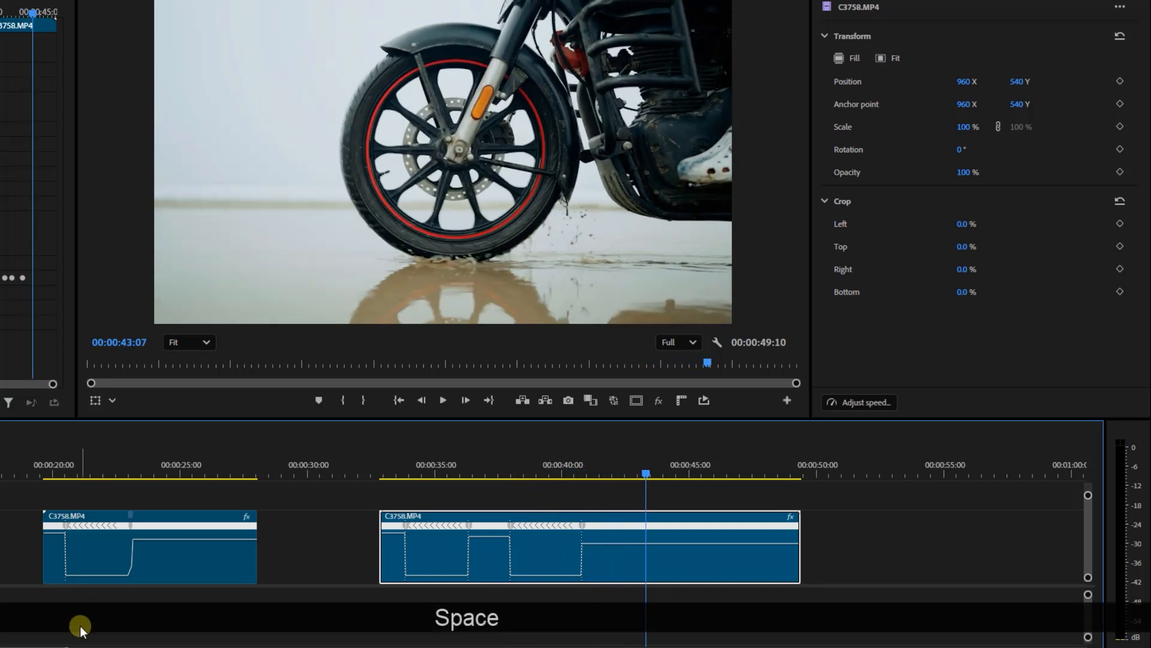
Return the playhead to the start of the sequence to review the first speed-ramped clips
left_click_drag(67, 646, 201, 644)
left_click_drag(68, 469, 1, 471)
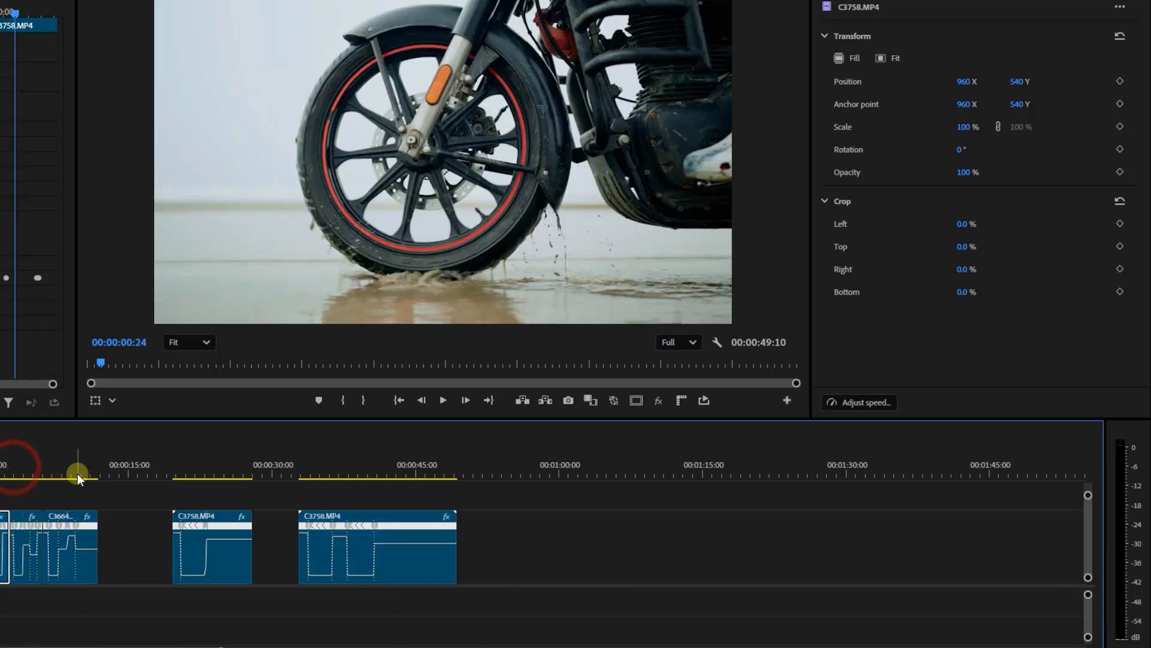